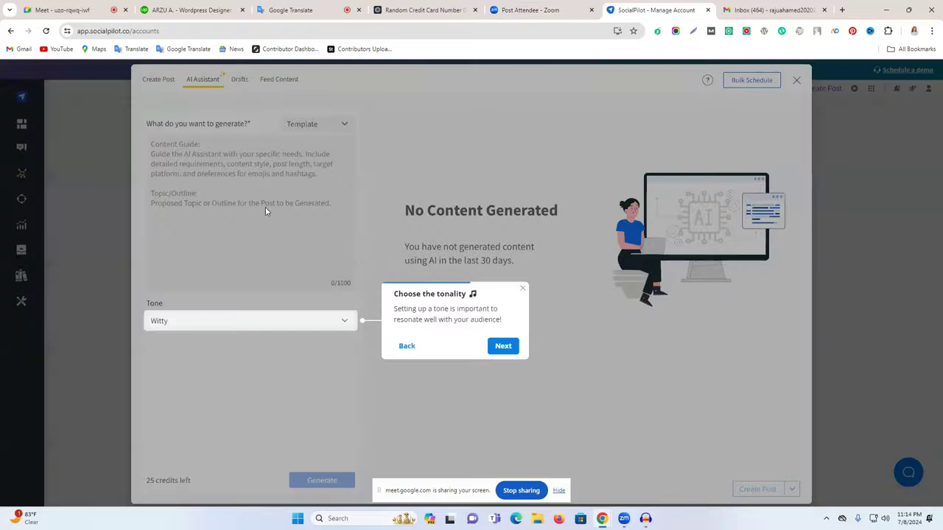
Finish the AI assistant tour and generate witty good-health tips from the pasted topic.
{"action": "left_click", "coordinate": [498, 348]}
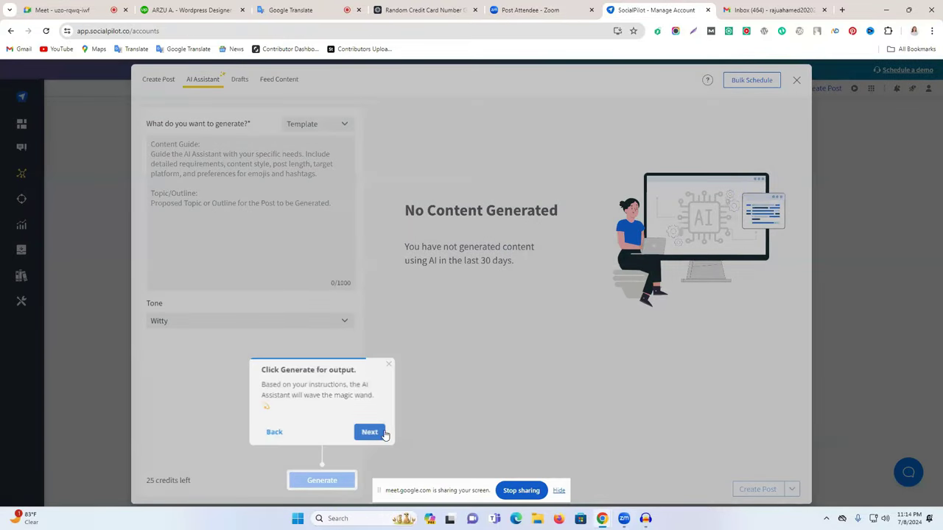
{"action": "left_click", "coordinate": [372, 432]}
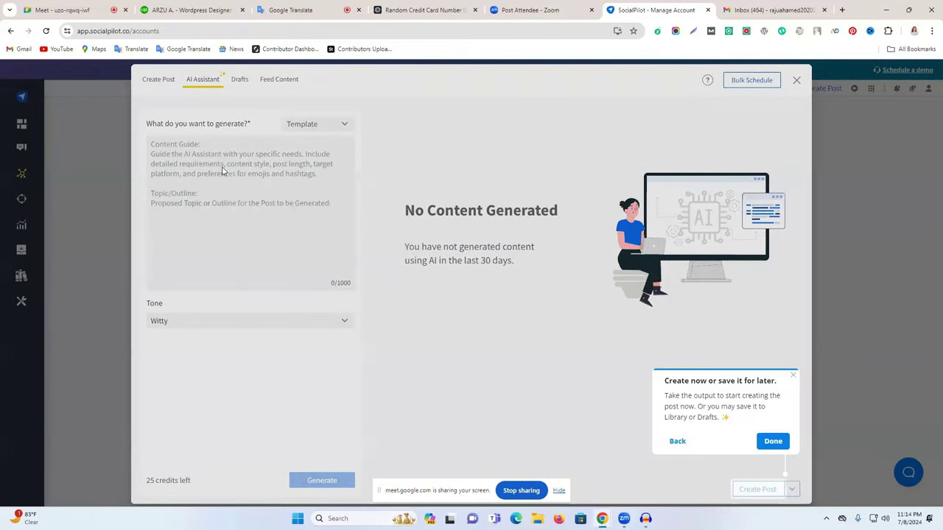
{"action": "left_click", "coordinate": [774, 445]}
{"action": "left_click", "coordinate": [258, 157]}
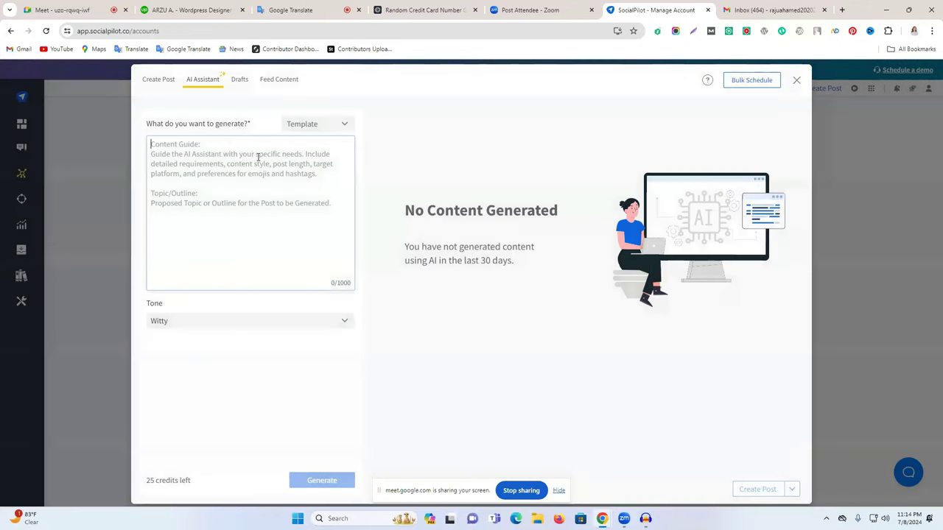
{"action": "type", "text": "10 best tips for good health"}
{"action": "left_click", "coordinate": [325, 481]}
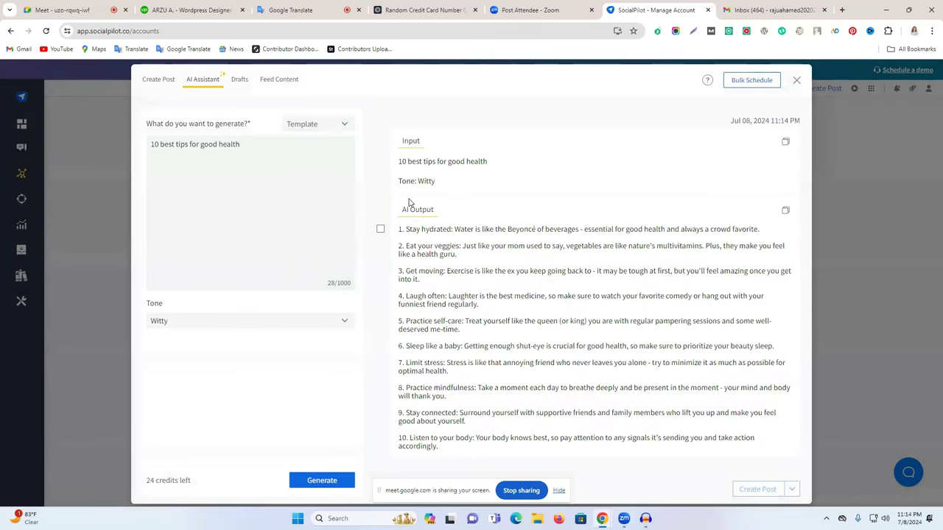
Copy the ten AI-written tips into the new post's Original Draft text.
{"action": "left_click_drag", "start_coordinate": [436, 448], "coordinate": [402, 238]}
{"action": "left_click", "coordinate": [785, 207]}
{"action": "left_click", "coordinate": [164, 81]}
{"action": "left_click", "coordinate": [319, 163]}
{"action": "key", "text": "ctrl+v"}
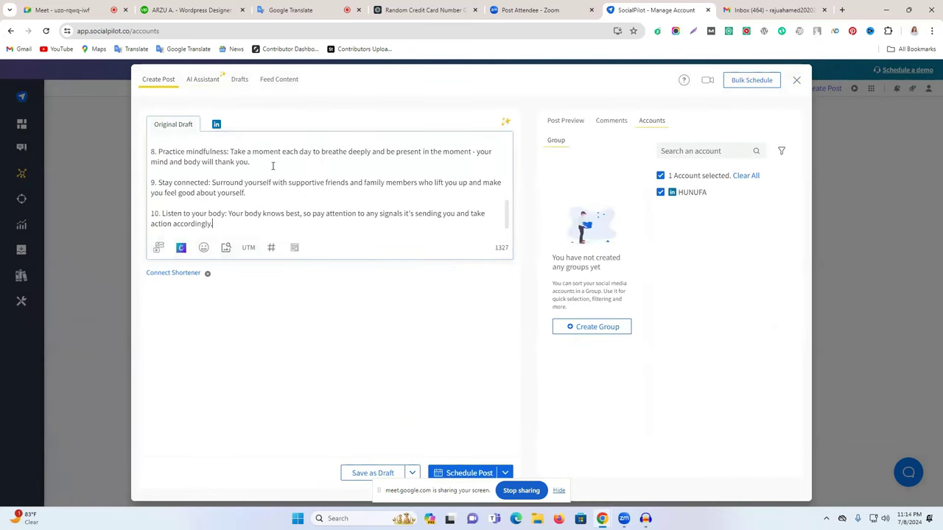
{"action": "scroll", "coordinate": [273, 166], "scroll_direction": "up", "scroll_amount": 10}
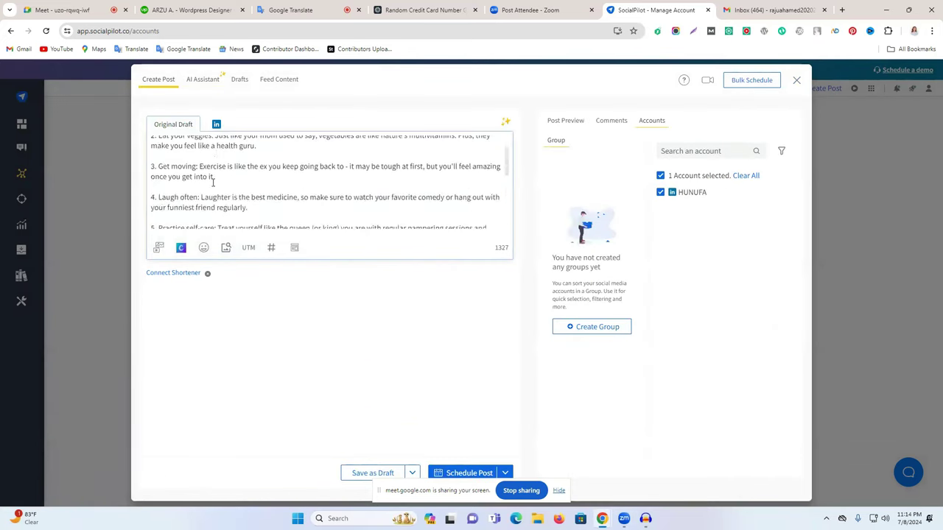
Browse the stock image library and select the night-sky mountain photo.
{"action": "left_click", "coordinate": [225, 247]}
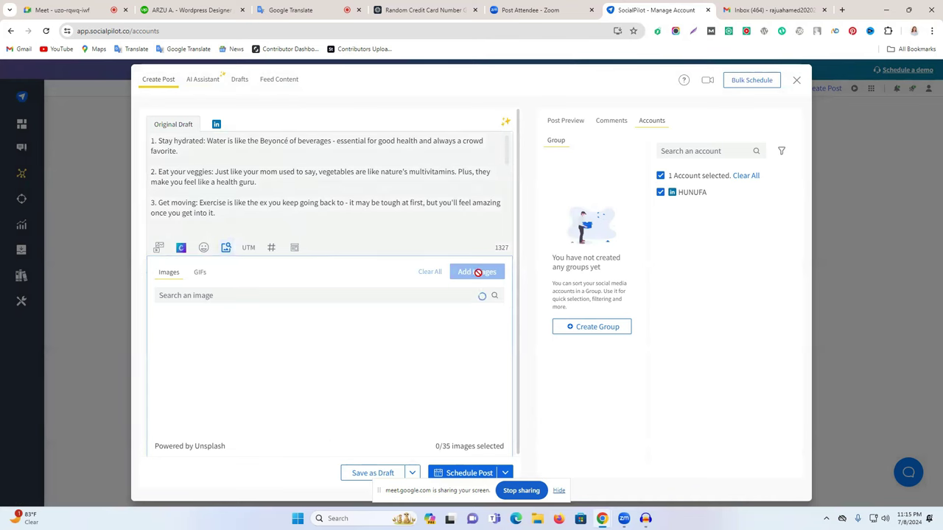
{"action": "left_click", "coordinate": [212, 295]}
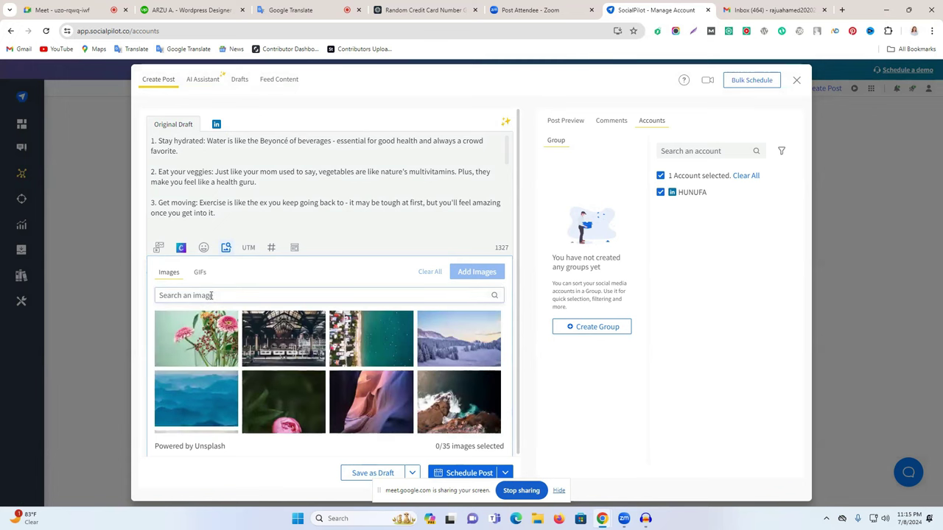
{"action": "scroll", "coordinate": [221, 412], "scroll_direction": "down", "scroll_amount": 2}
{"action": "scroll", "coordinate": [199, 413], "scroll_direction": "down", "scroll_amount": 5}
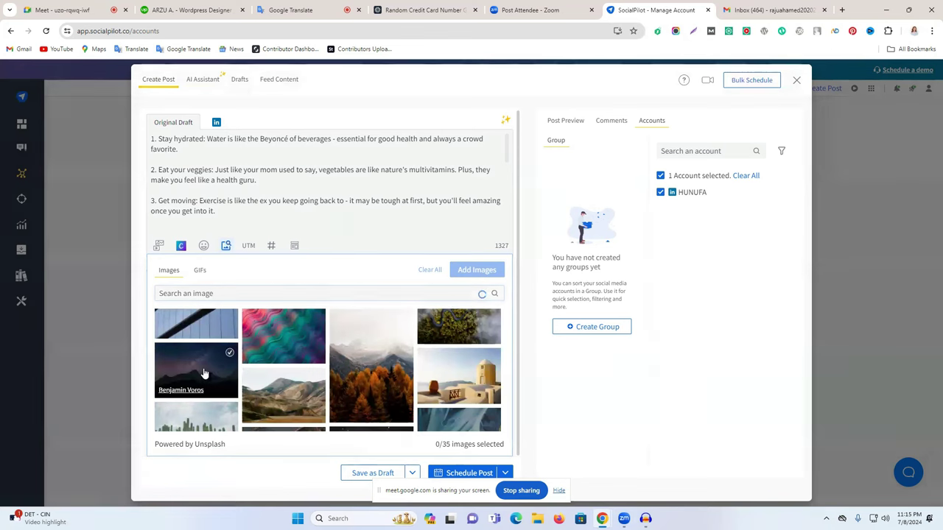
{"action": "left_click", "coordinate": [204, 374]}
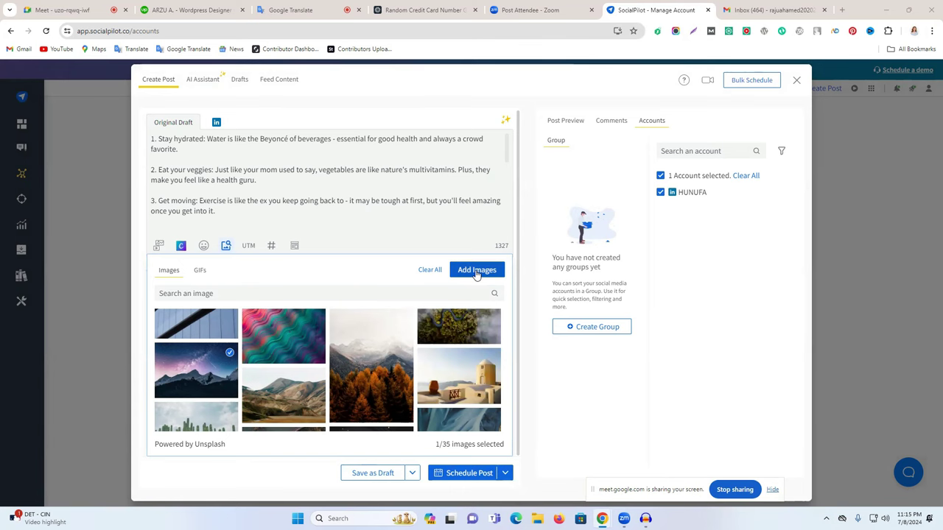
Try adding media by URL or a Downloads file, then cancel the upload.
{"action": "left_click", "coordinate": [156, 248]}
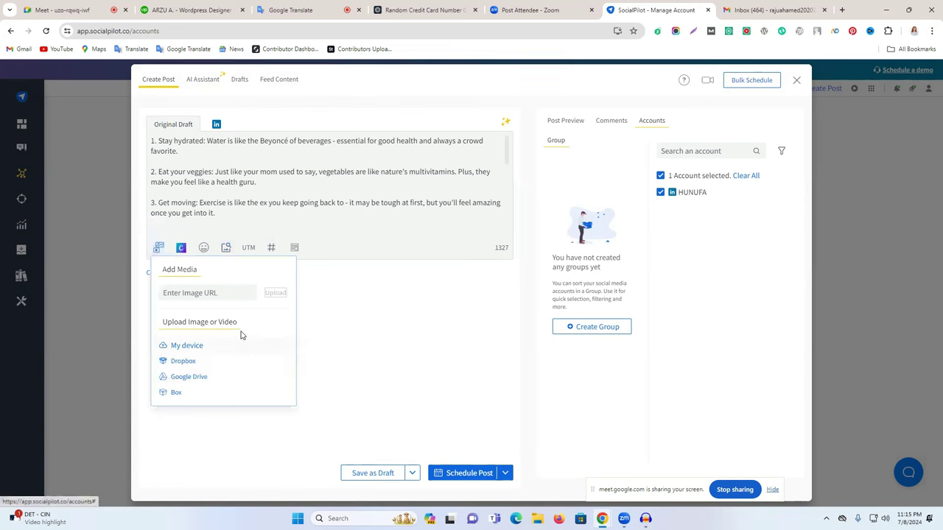
{"action": "left_click", "coordinate": [225, 291]}
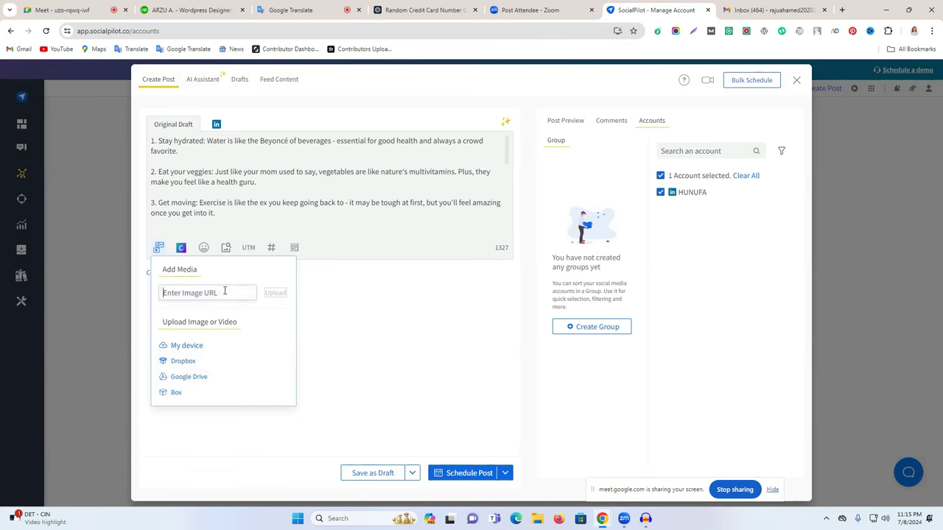
{"action": "left_click", "coordinate": [179, 345]}
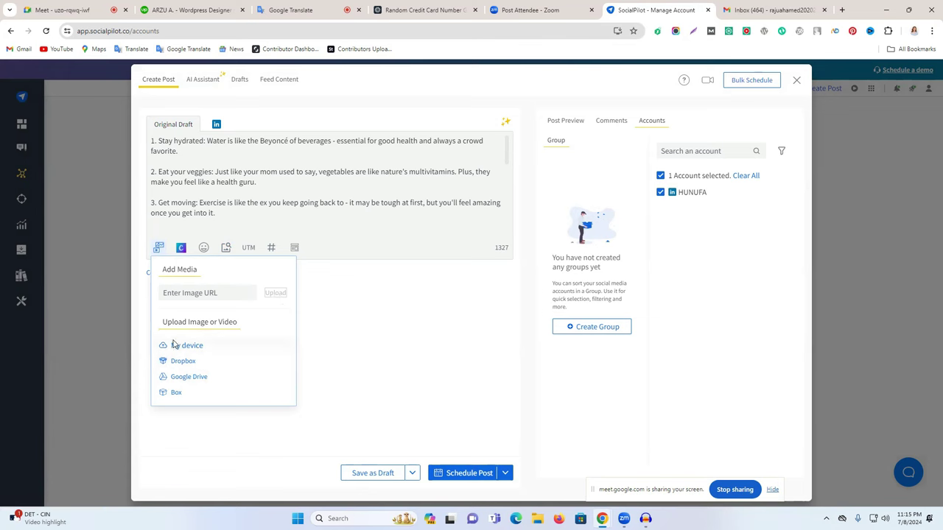
{"action": "left_click", "coordinate": [146, 168]}
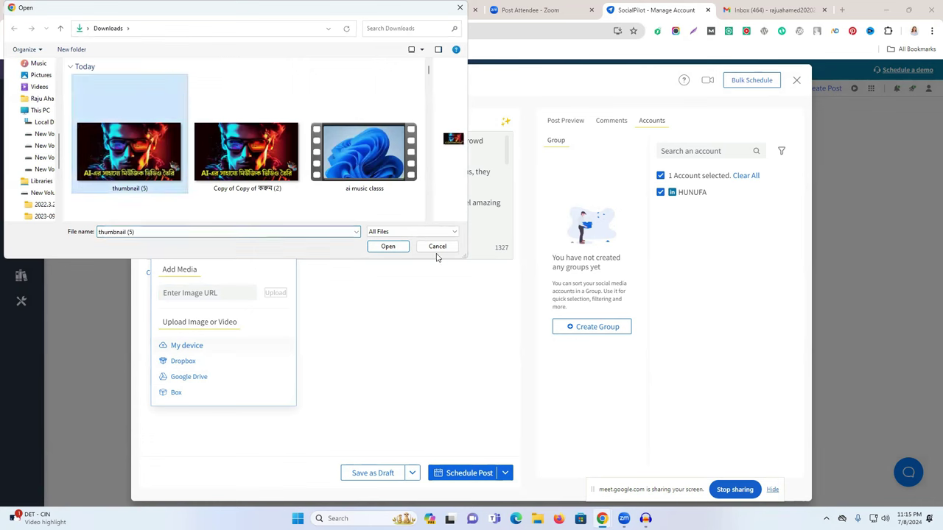
{"action": "left_click", "coordinate": [460, 7]}
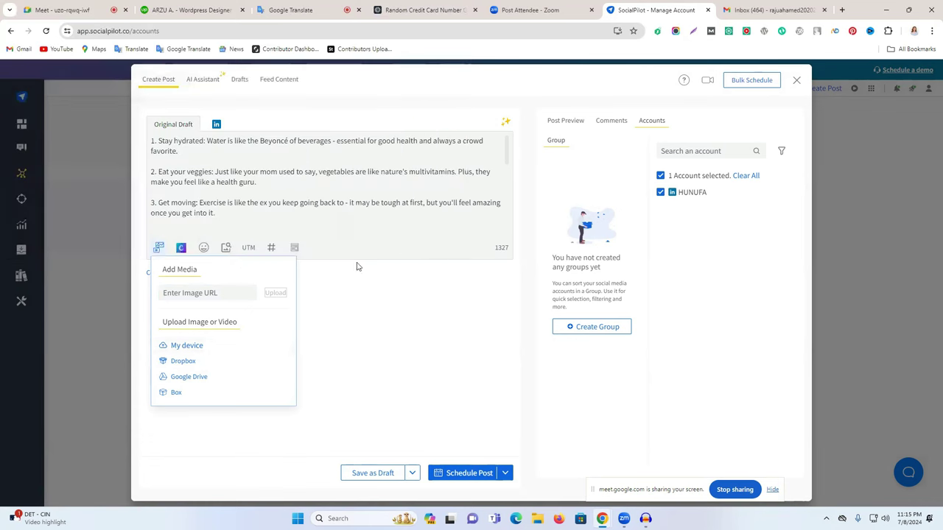
{"action": "left_click", "coordinate": [371, 299]}
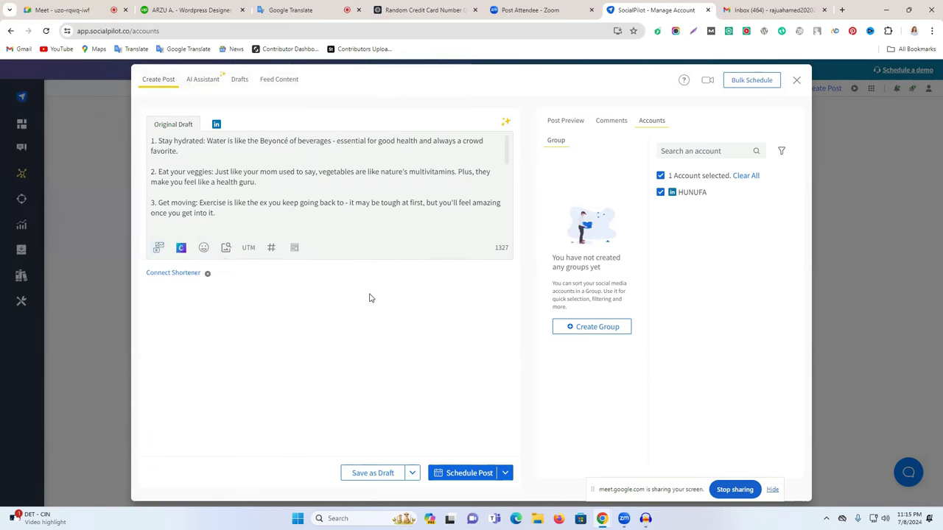
Add the aerial beach stock photo to the post and dismiss the image editor tip.
{"action": "left_click", "coordinate": [226, 249]}
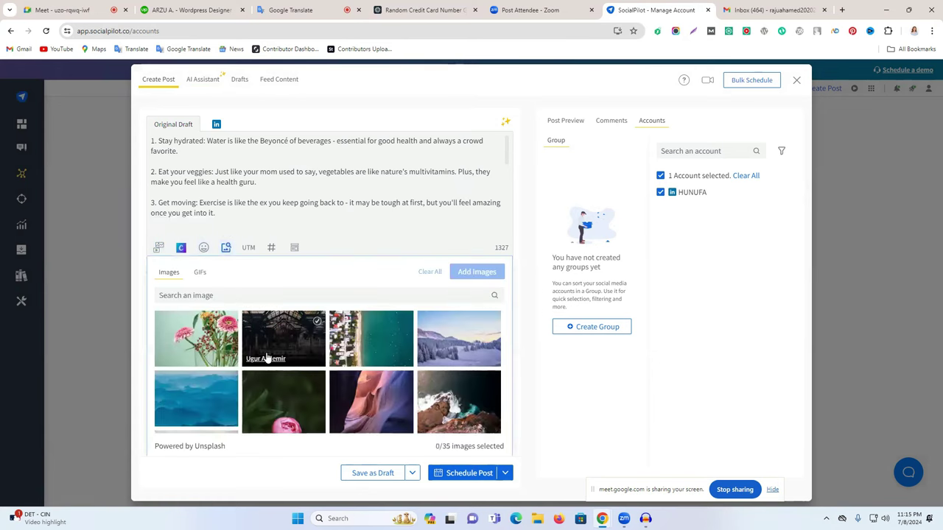
{"action": "left_click", "coordinate": [358, 350]}
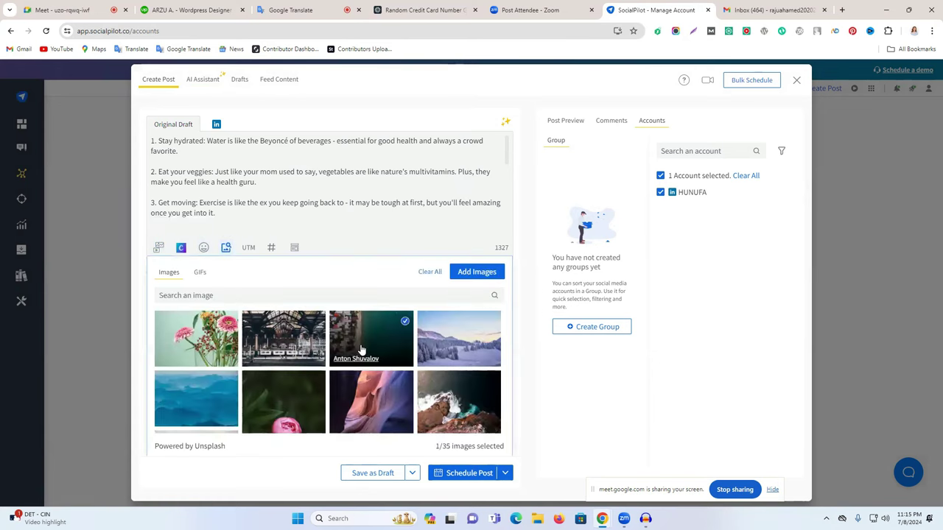
{"action": "left_click", "coordinate": [472, 272]}
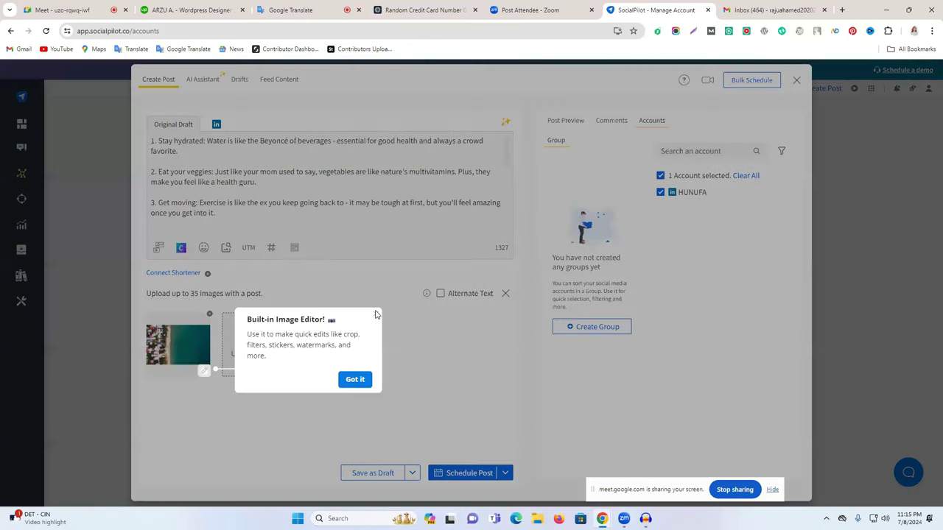
{"action": "left_click", "coordinate": [377, 318]}
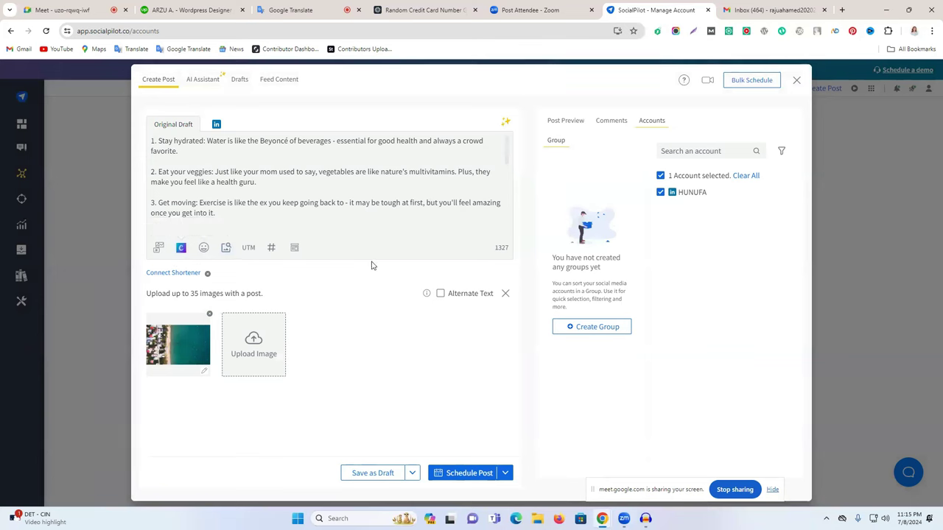
{"action": "left_click", "coordinate": [270, 249]}
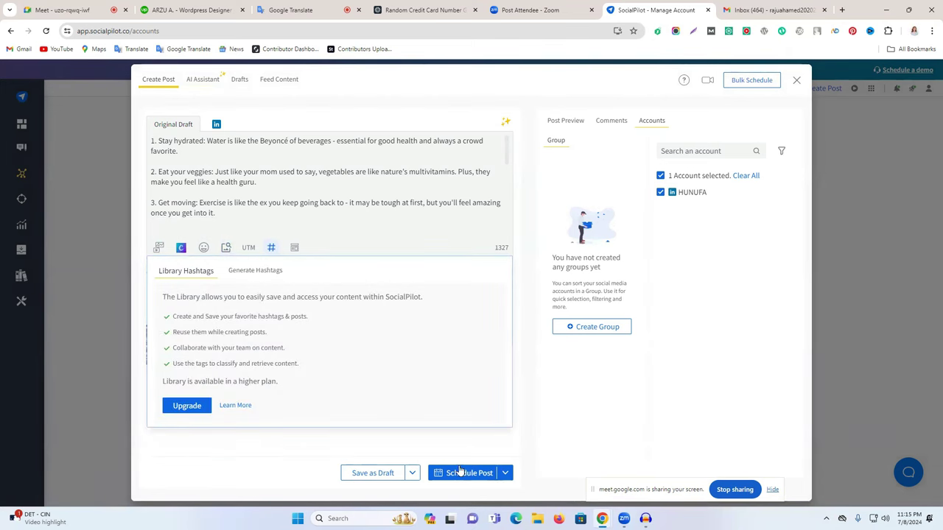
Schedule the LinkedIn health-tips post for Mar 04, 2025 at 11:16 PM.
{"action": "left_click", "coordinate": [468, 449]}
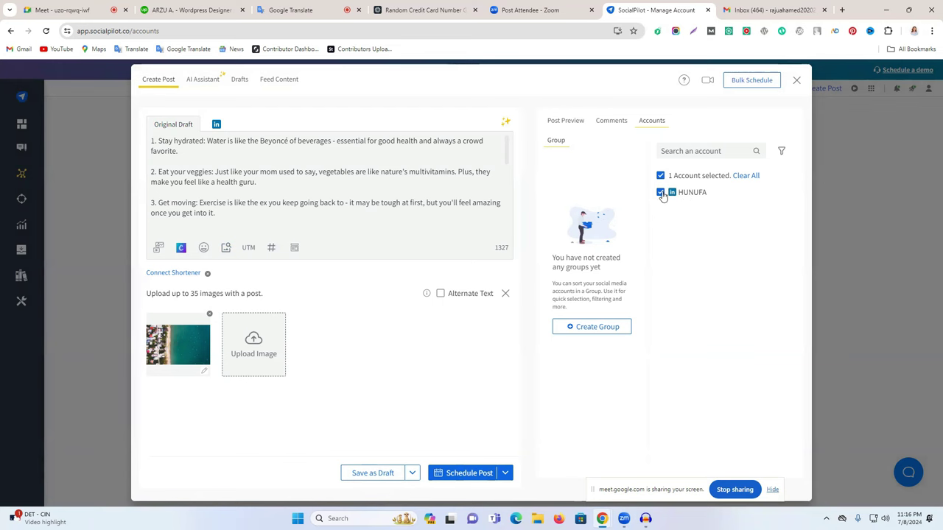
{"action": "left_click_drag", "start_coordinate": [674, 175], "coordinate": [739, 204]}
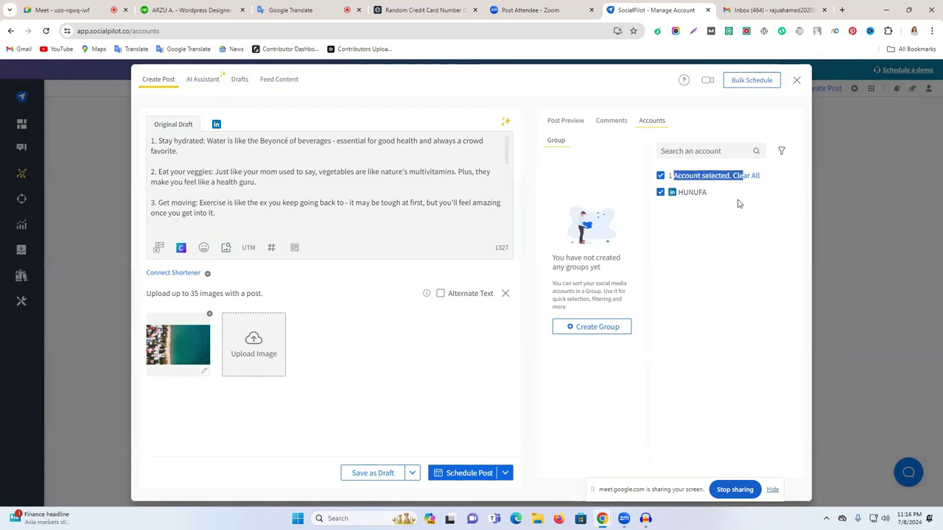
{"action": "left_click", "coordinate": [492, 473]}
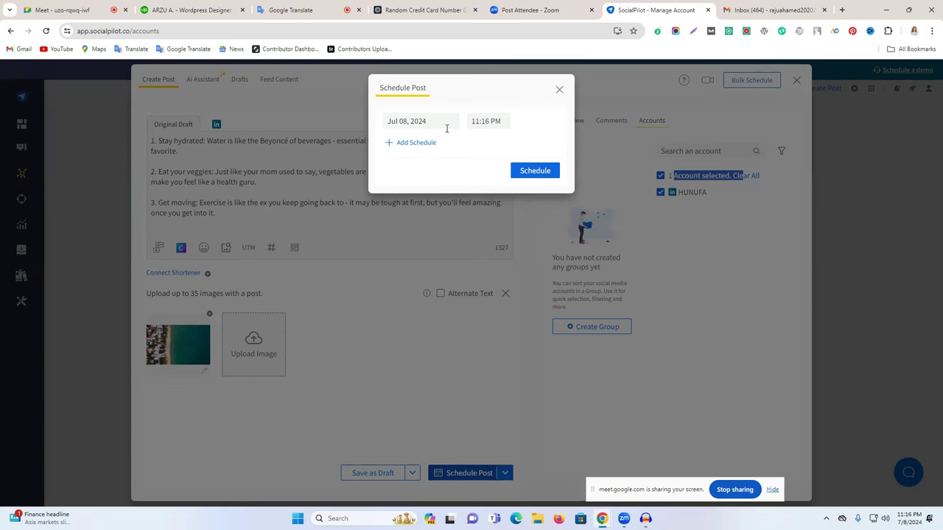
{"action": "left_click", "coordinate": [398, 122]}
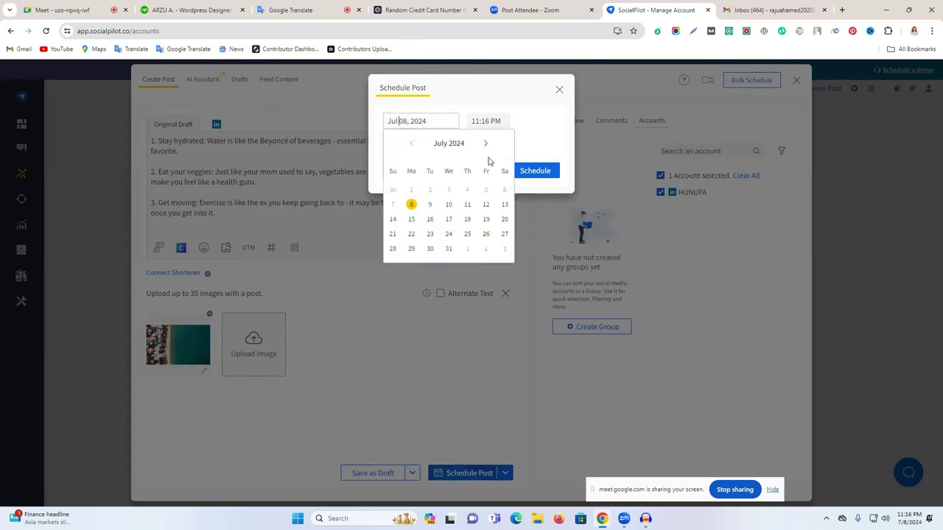
{"action": "left_click", "coordinate": [485, 143]}
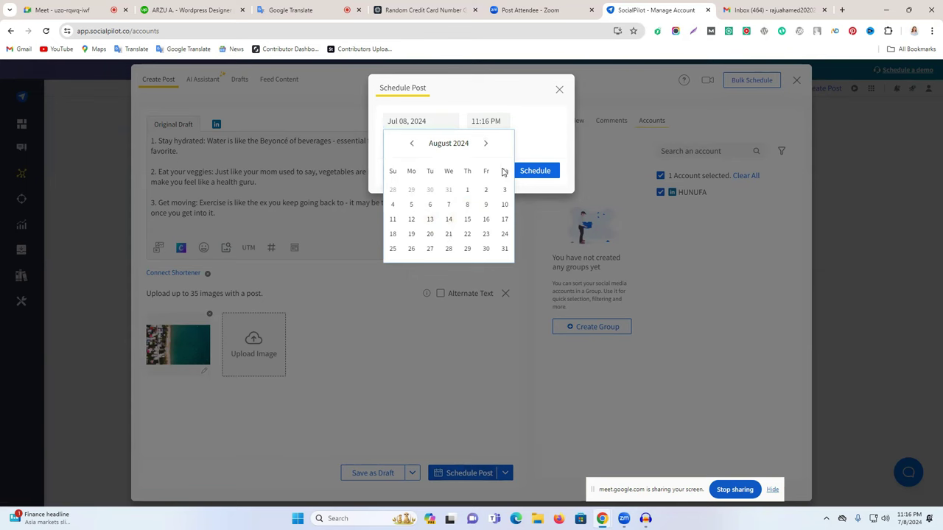
{"action": "left_click", "coordinate": [485, 143]}
{"action": "left_click", "coordinate": [486, 143]}
{"action": "left_click", "coordinate": [485, 143]}
{"action": "left_click", "coordinate": [486, 143]}
{"action": "left_click", "coordinate": [486, 143]}
{"action": "left_click", "coordinate": [486, 143]}
{"action": "left_click", "coordinate": [485, 143]}
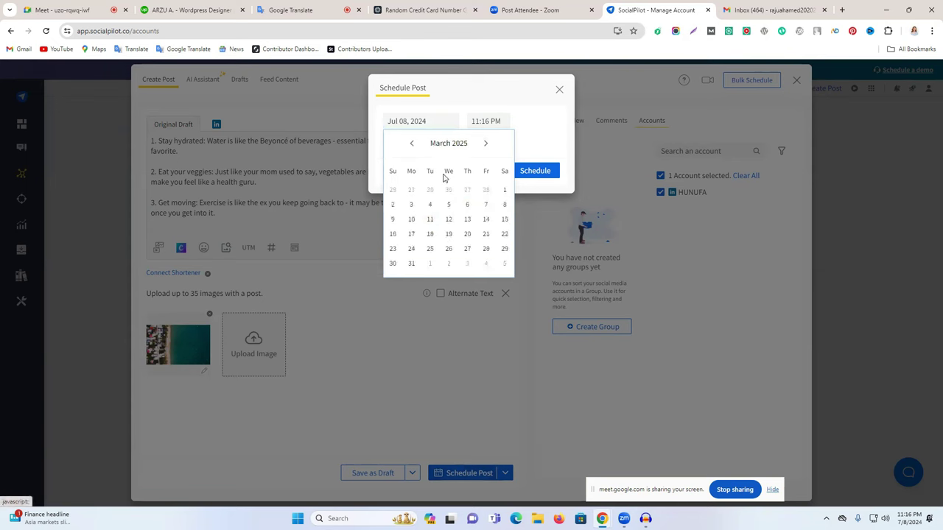
{"action": "left_click", "coordinate": [430, 211]}
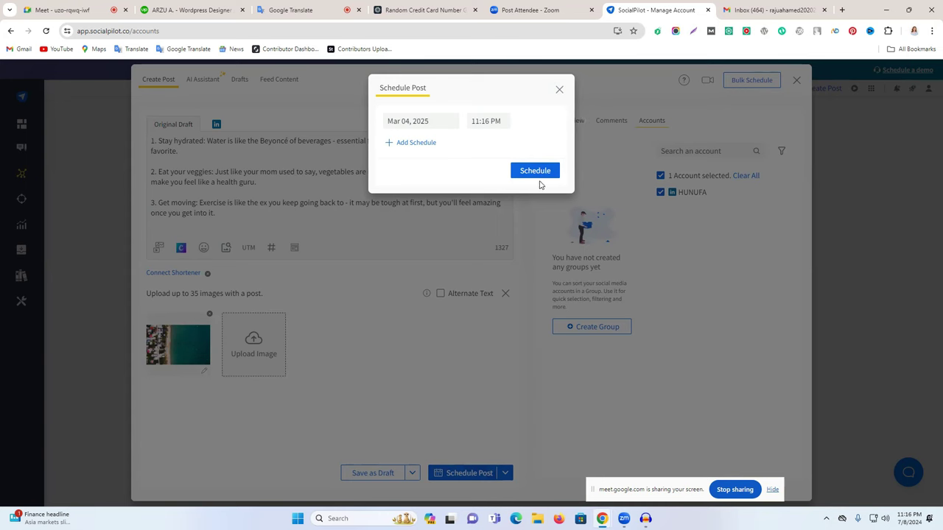
{"action": "left_click", "coordinate": [534, 171]}
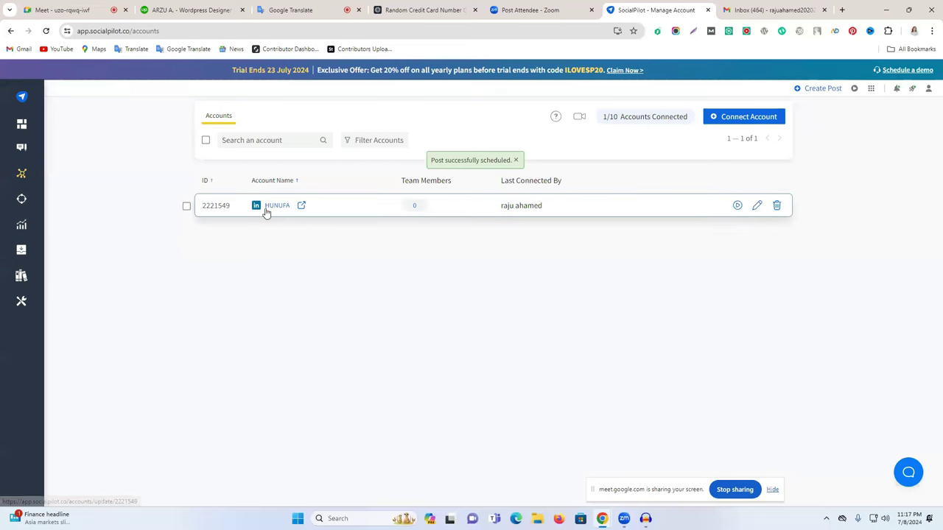
Dismiss the scheduled toast and open the Queued Posts list, closing tour tips and promotions.
{"action": "left_click_drag", "start_coordinate": [444, 162], "coordinate": [516, 164]}
{"action": "left_click", "coordinate": [516, 162]}
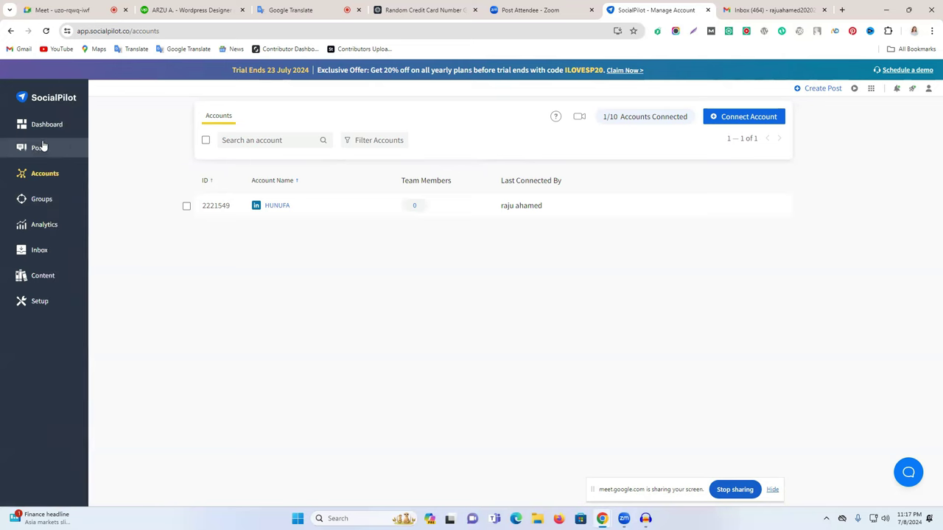
{"action": "mouse_move", "coordinate": [38, 148]}
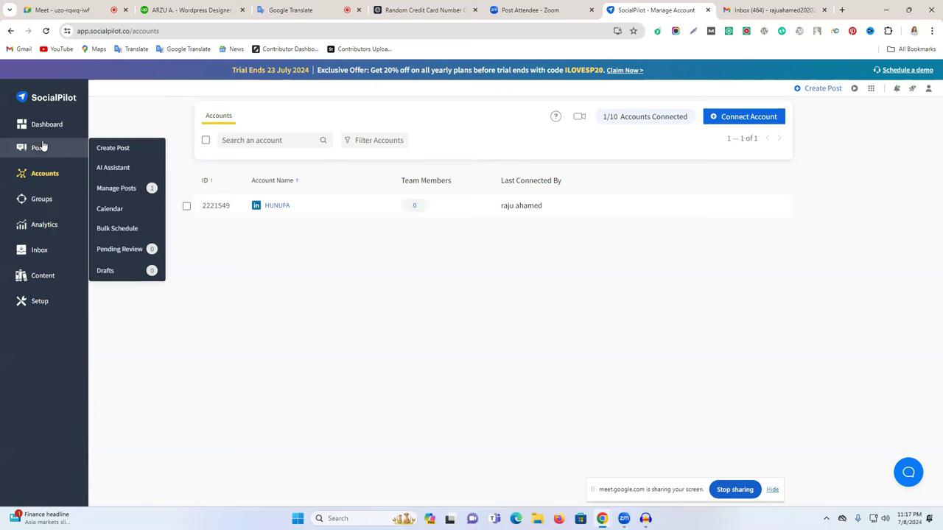
{"action": "left_click", "coordinate": [138, 250]}
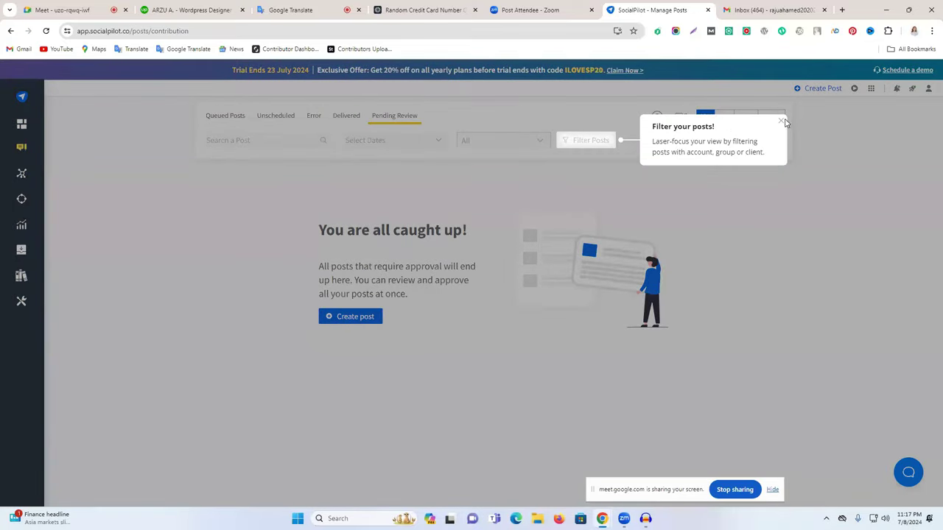
{"action": "left_click", "coordinate": [781, 122]}
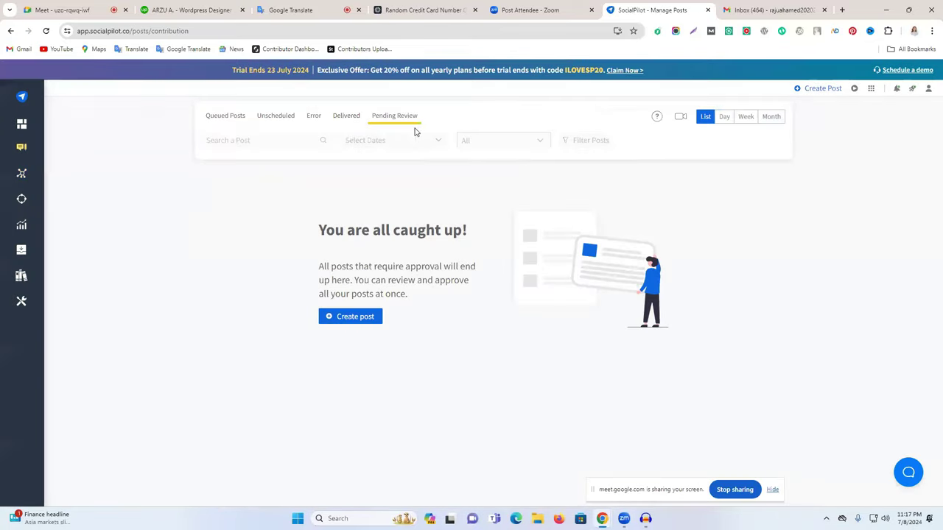
{"action": "left_click", "coordinate": [340, 118]}
{"action": "left_click", "coordinate": [226, 118]}
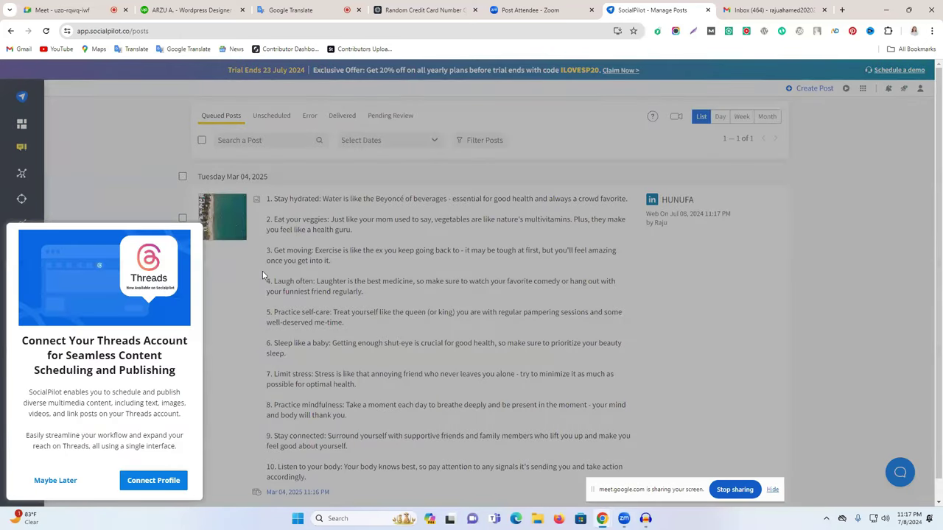
{"action": "left_click", "coordinate": [339, 350]}
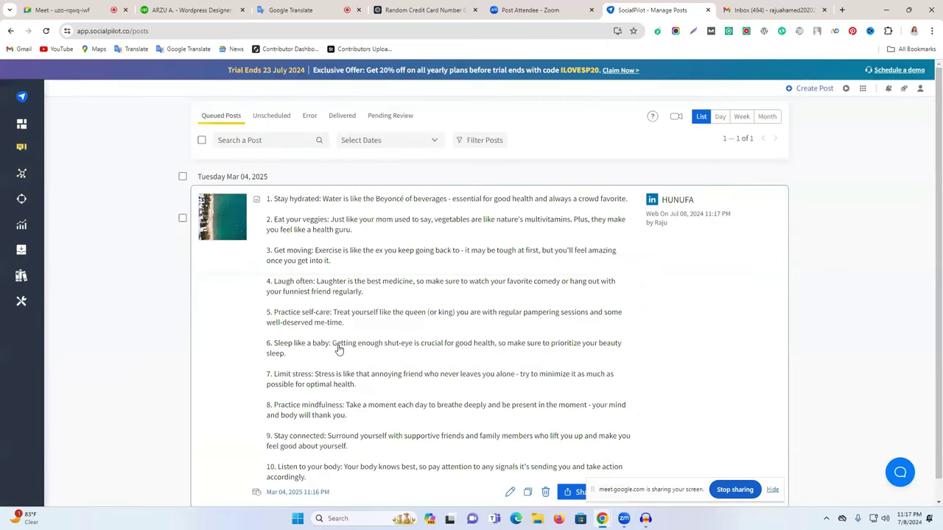
Delete the queued health-tips post and confirm the deletion.
{"action": "scroll", "coordinate": [338, 350], "scroll_direction": "down", "scroll_amount": 1}
{"action": "scroll", "coordinate": [260, 283], "scroll_direction": "up", "scroll_amount": 1}
{"action": "scroll", "coordinate": [553, 261], "scroll_direction": "down", "scroll_amount": 1}
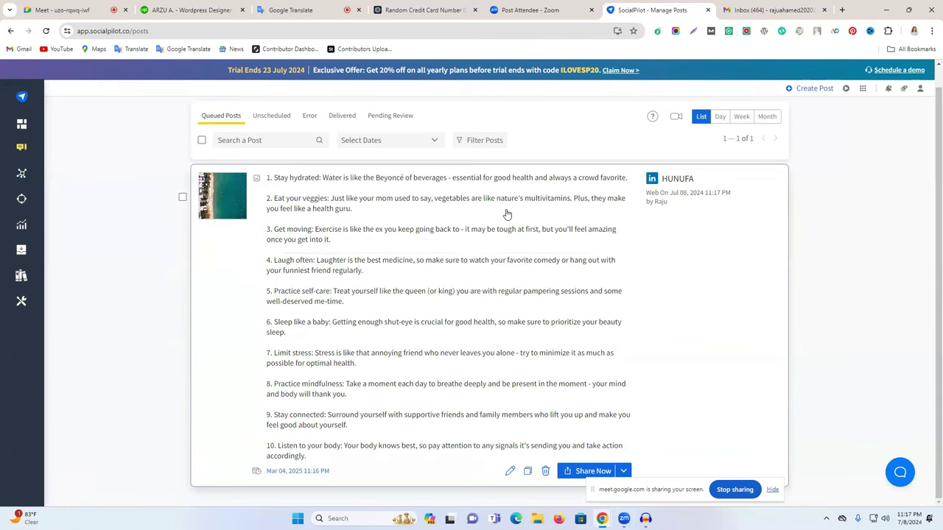
{"action": "left_click", "coordinate": [545, 470]}
{"action": "left_click", "coordinate": [553, 327]}
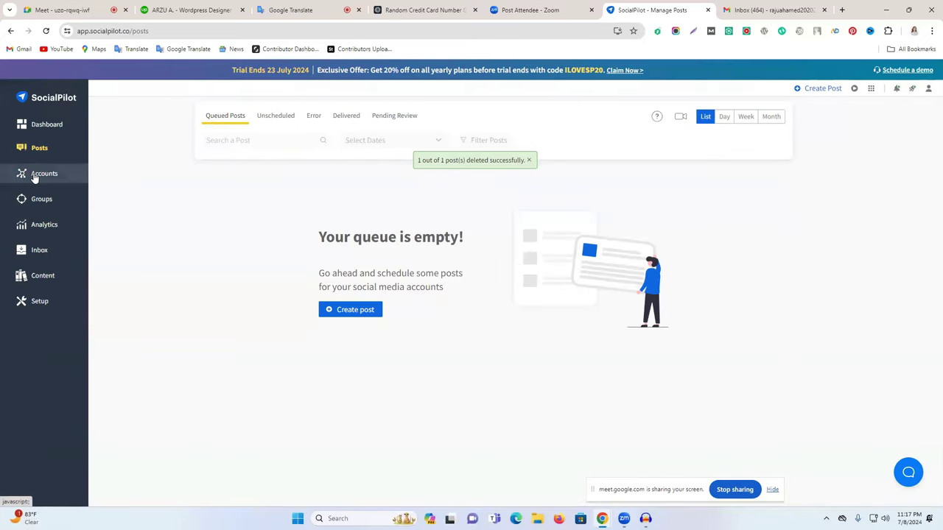
Delete the LinkedIn account in Manage Accounts, leaving 0/10 accounts connected.
{"action": "mouse_move", "coordinate": [36, 175]}
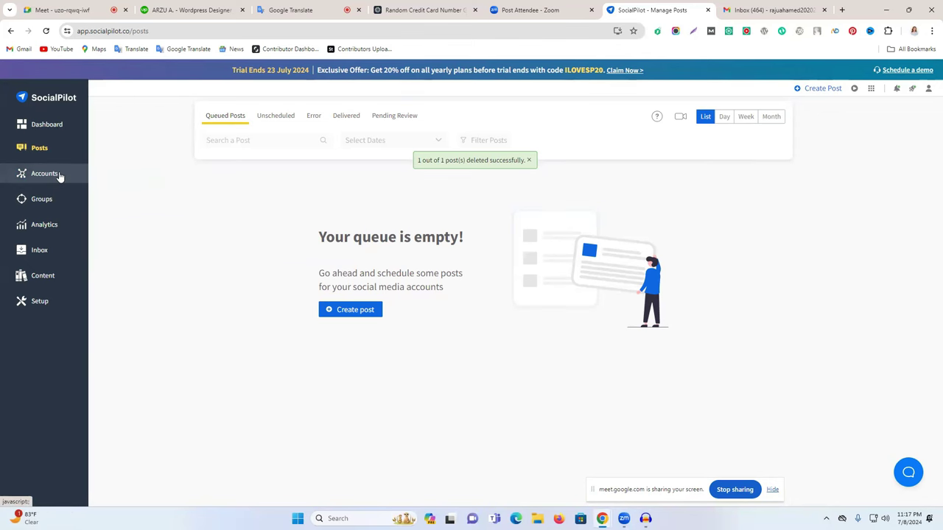
{"action": "mouse_move", "coordinate": [74, 176]}
{"action": "left_click", "coordinate": [120, 175]}
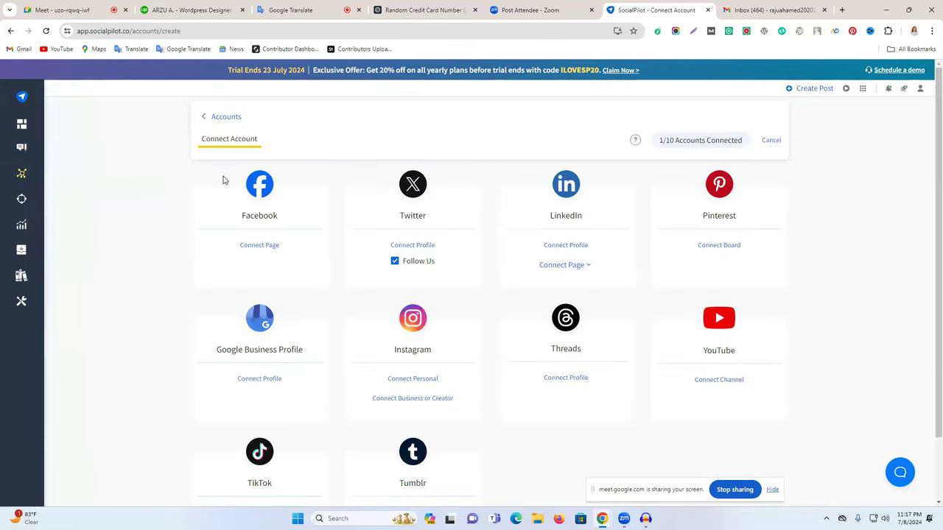
{"action": "scroll", "coordinate": [33, 199], "scroll_direction": "down", "scroll_amount": 1}
{"action": "mouse_move", "coordinate": [49, 180]}
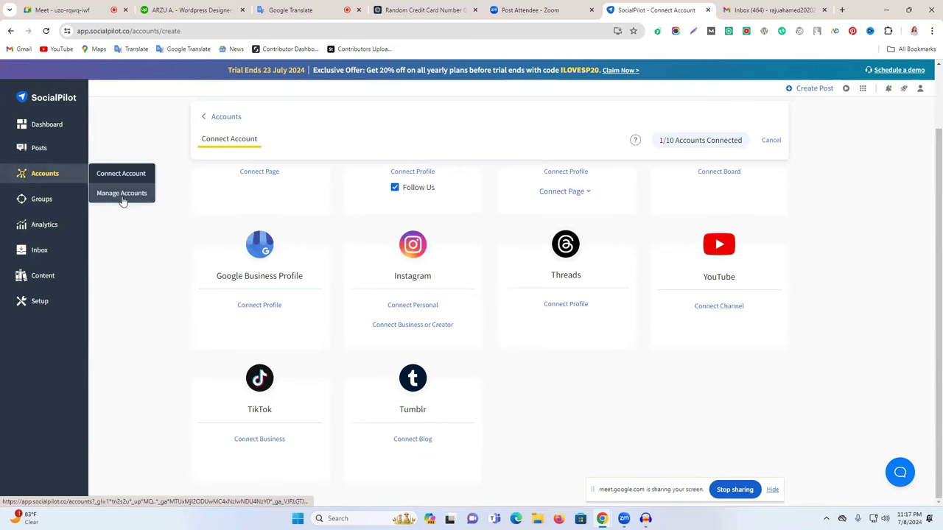
{"action": "left_click", "coordinate": [124, 201]}
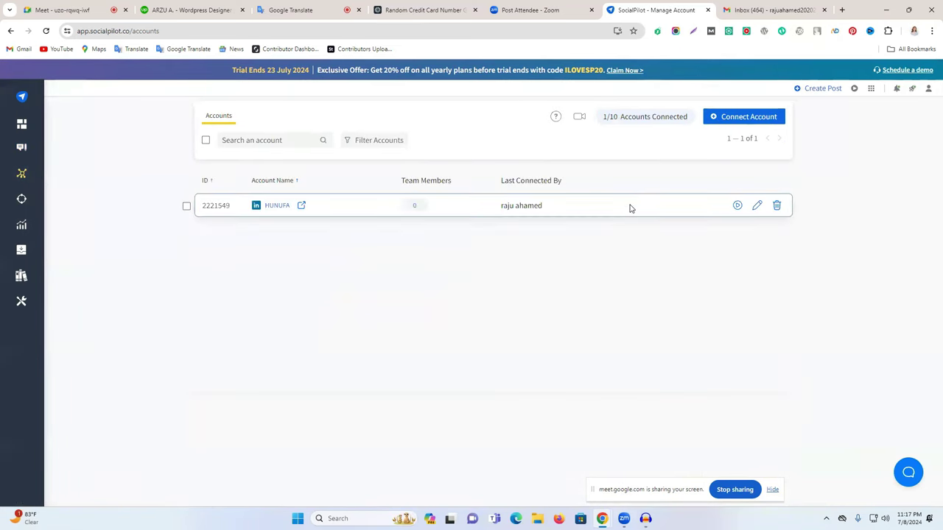
{"action": "left_click", "coordinate": [774, 205]}
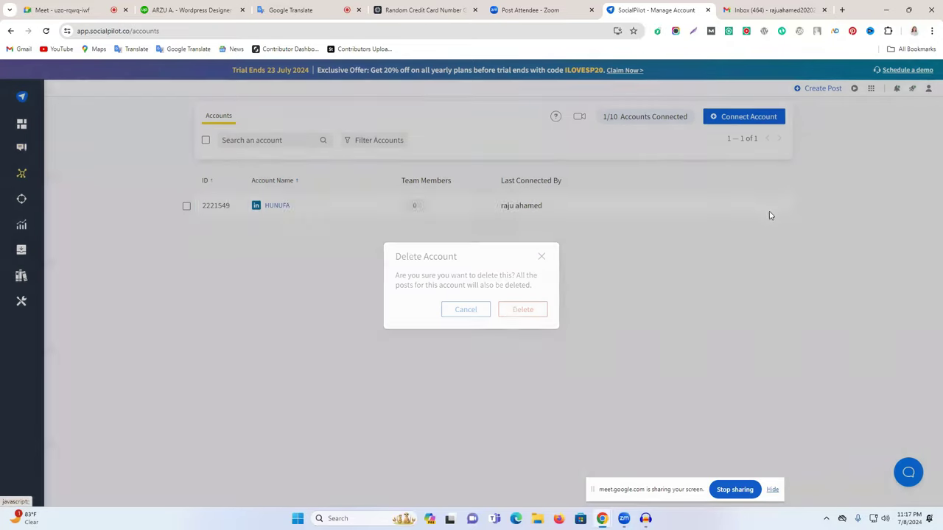
{"action": "left_click", "coordinate": [508, 313]}
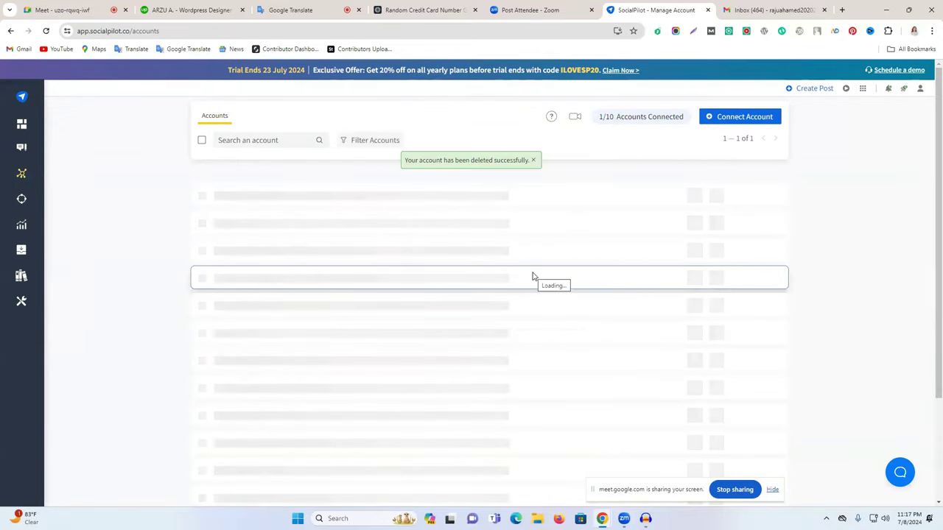
Close the Zoom attendee tab and return to the SocialPilot dashboard.
{"action": "left_click", "coordinate": [556, 9]}
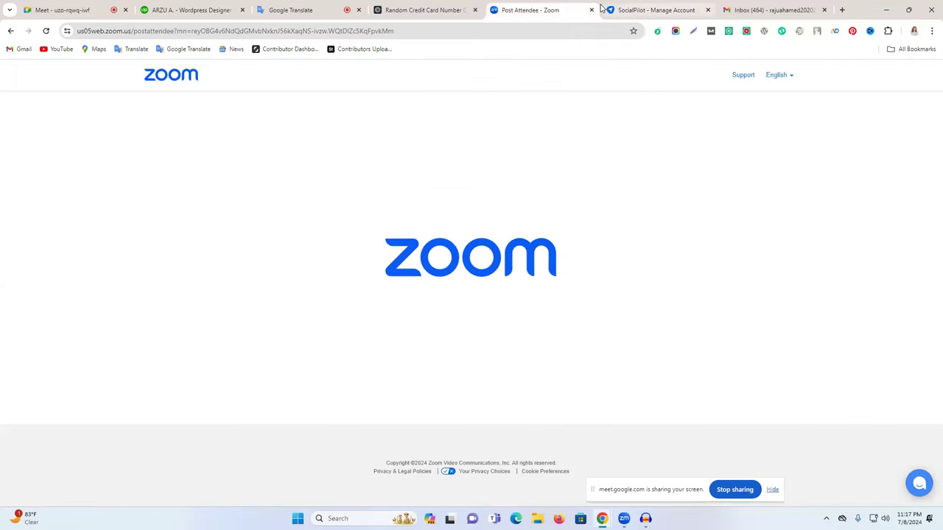
{"action": "left_click", "coordinate": [592, 11]}
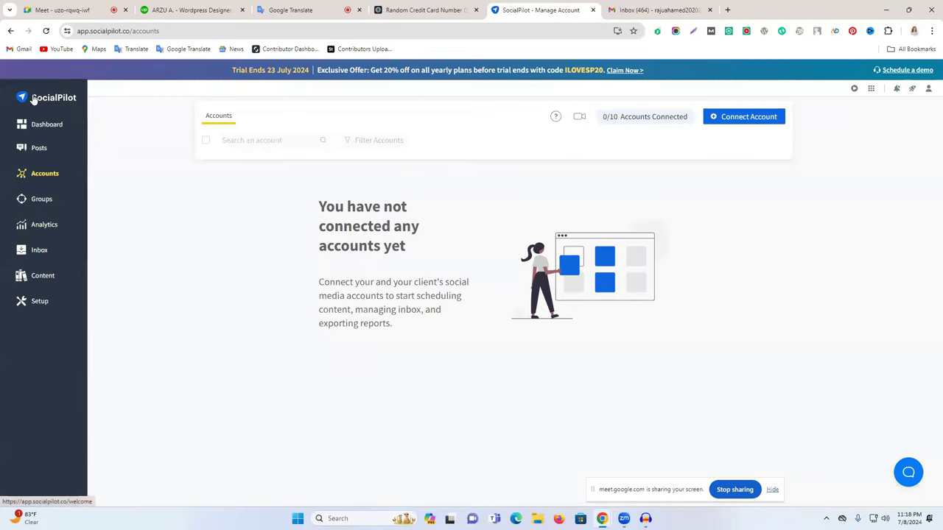
{"action": "left_click", "coordinate": [42, 99]}
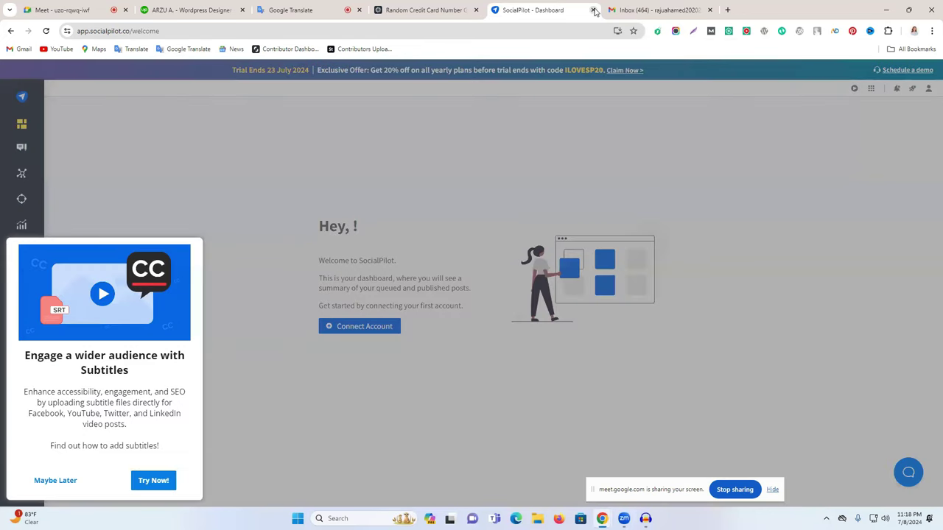
Close SocialPilot and search Google for 'social media management tools' in a new tab.
{"action": "left_click", "coordinate": [609, 10]}
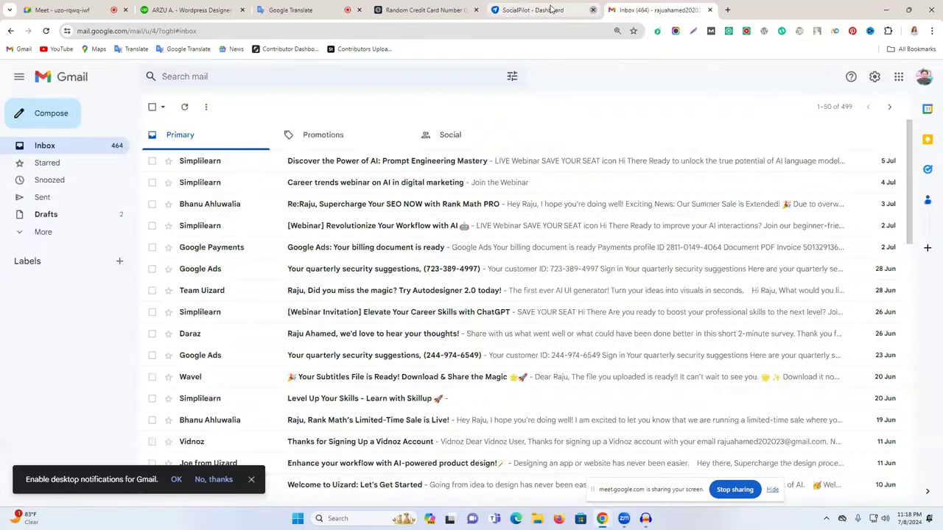
{"action": "left_click", "coordinate": [593, 9]}
{"action": "left_click", "coordinate": [617, 10]}
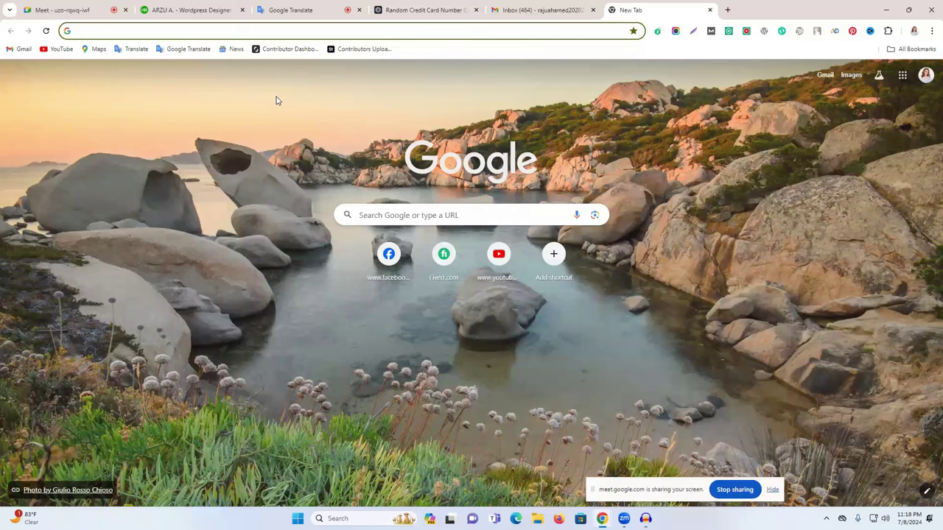
{"action": "type", "text": "s"}
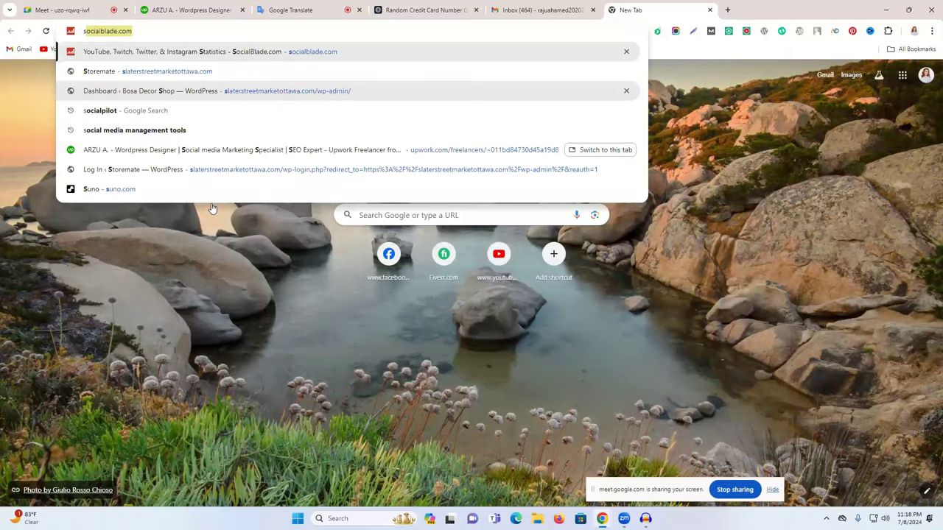
{"action": "key", "text": "Down"}
{"action": "key", "text": "Down"}
{"action": "key", "text": "Down"}
{"action": "key", "text": "Down"}
{"action": "key", "text": "Return"}
Expand Buffer's entry in the results and search Google for buffer.
{"action": "scroll", "coordinate": [310, 251], "scroll_direction": "down", "scroll_amount": 3}
{"action": "left_click", "coordinate": [353, 132]}
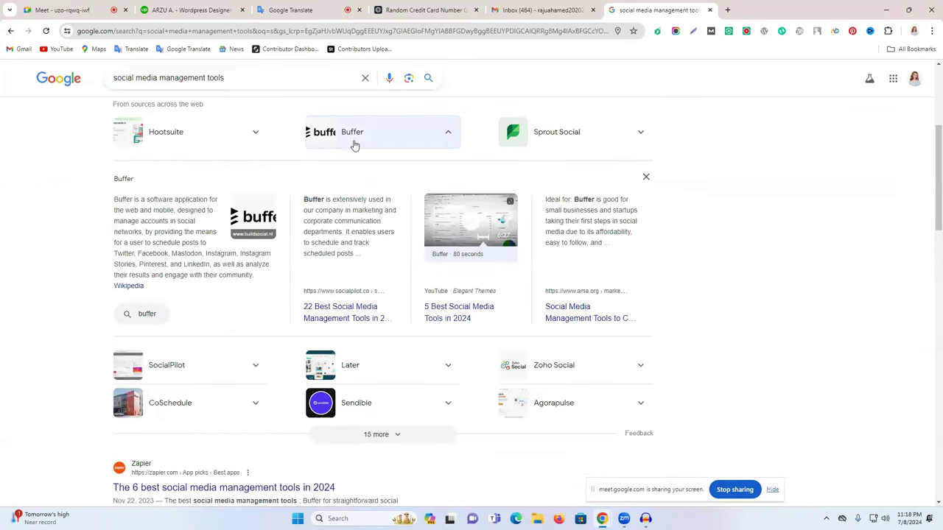
{"action": "left_click", "coordinate": [158, 318]}
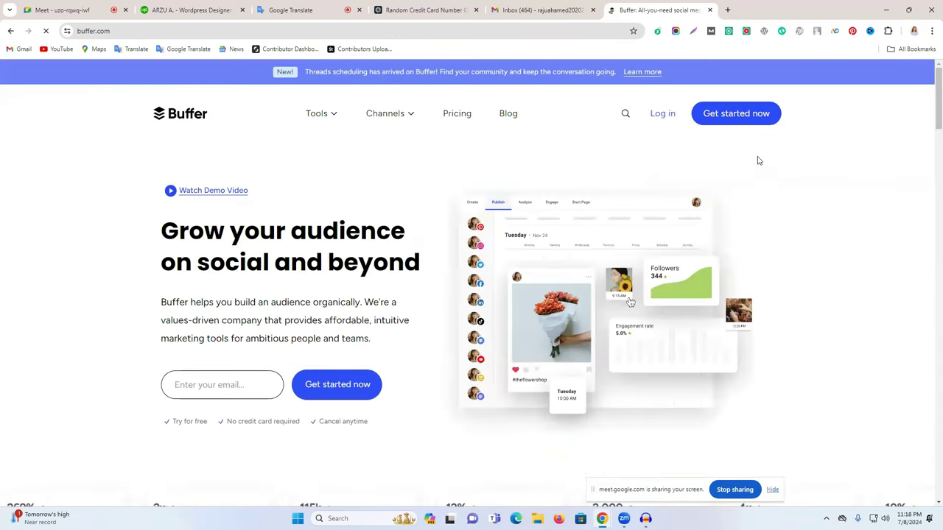
Start Buffer sign-up and copy the account's e-mail address from the Google account details.
{"action": "left_click", "coordinate": [728, 124]}
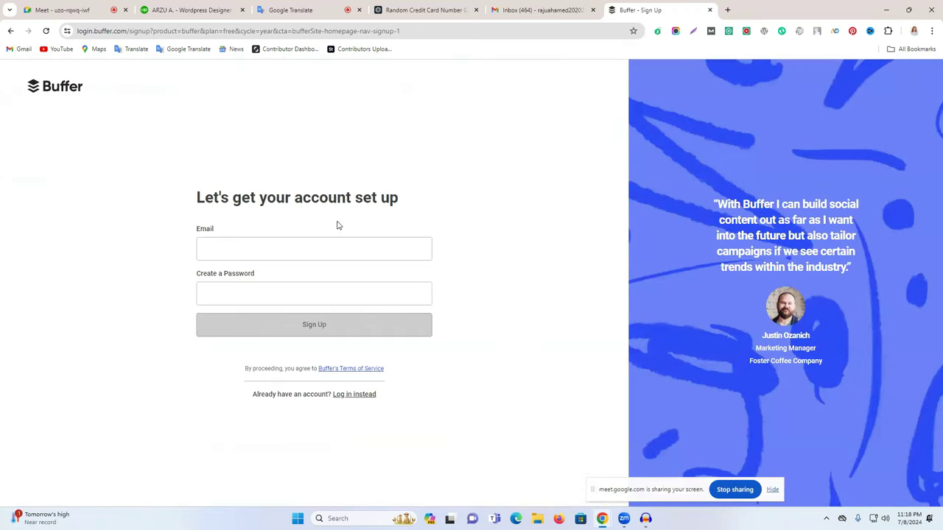
{"action": "left_click", "coordinate": [318, 248]}
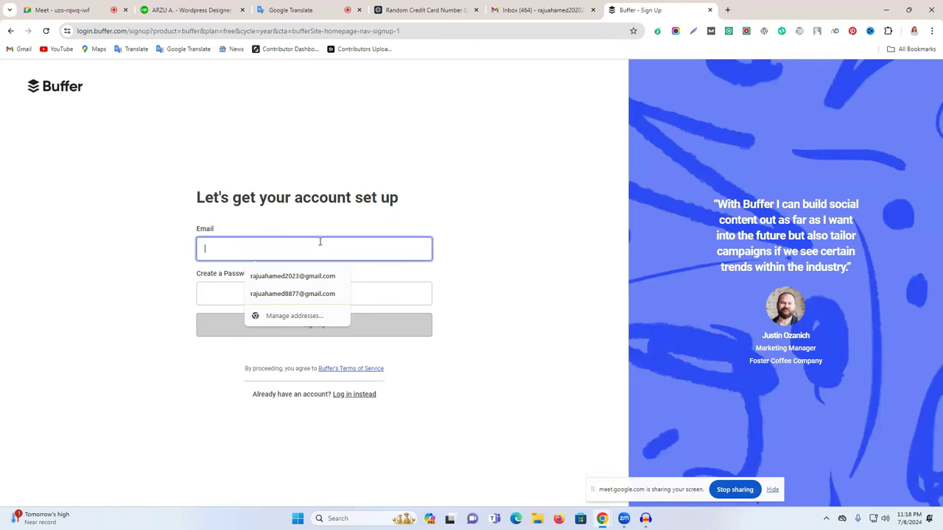
{"action": "left_click", "coordinate": [541, 10]}
{"action": "left_click", "coordinate": [923, 77]}
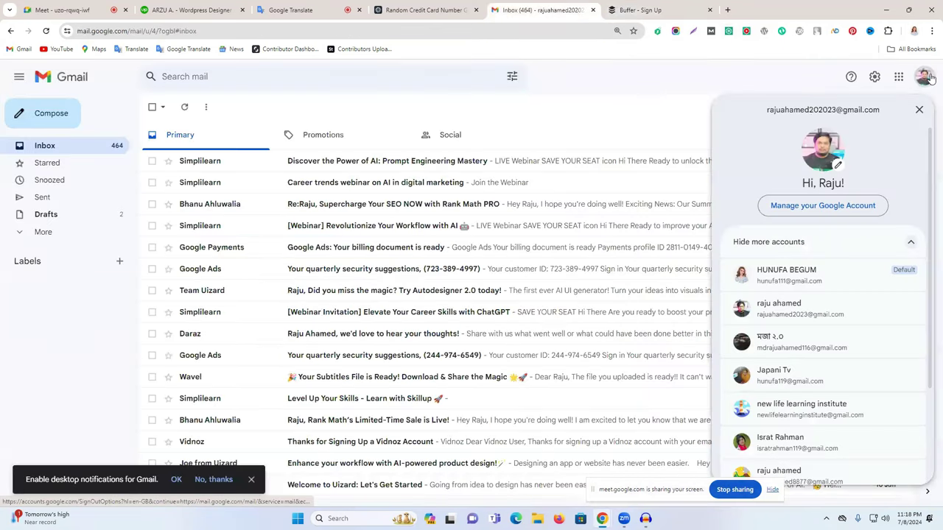
{"action": "triple_click", "coordinate": [801, 109]}
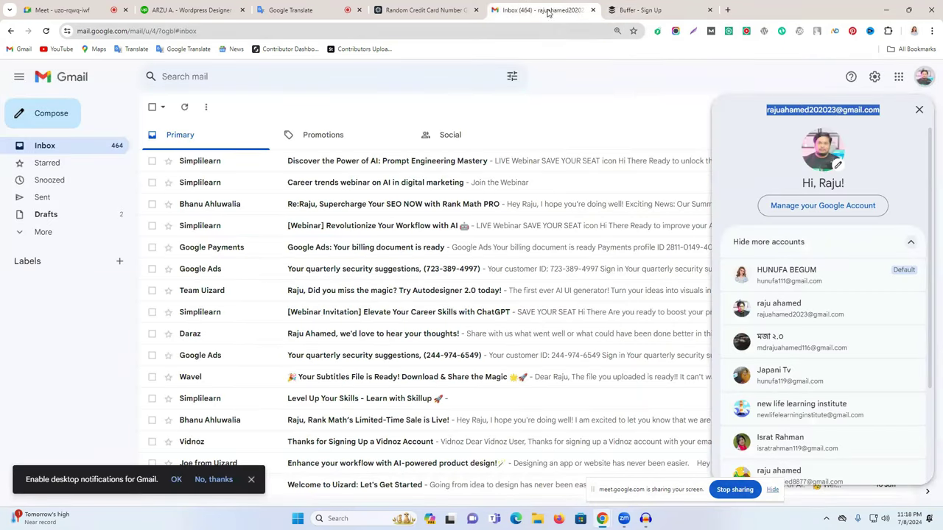
{"action": "left_click", "coordinate": [635, 9]}
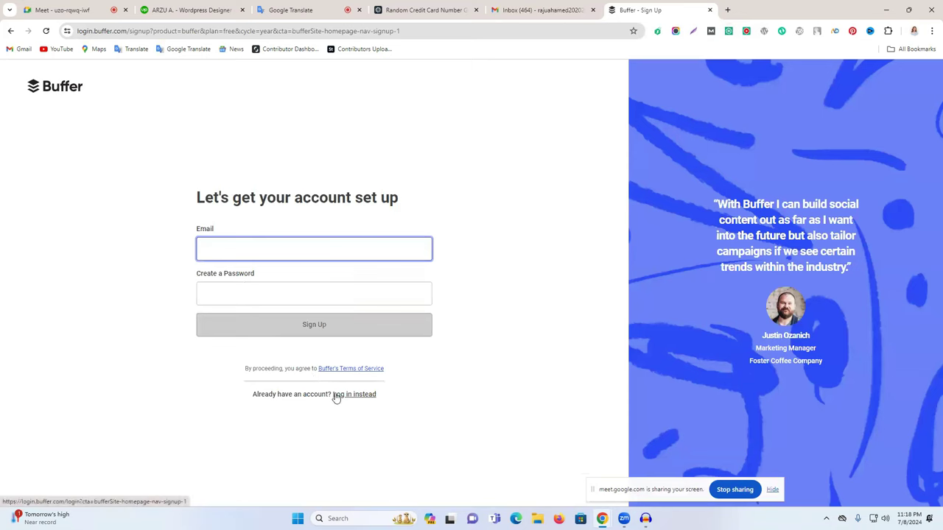
Fill in the saved e-mail, enter a password, and submit the sign-up form.
{"action": "left_click", "coordinate": [261, 253]}
{"action": "left_click", "coordinate": [238, 292]}
{"action": "left_click", "coordinate": [236, 293]}
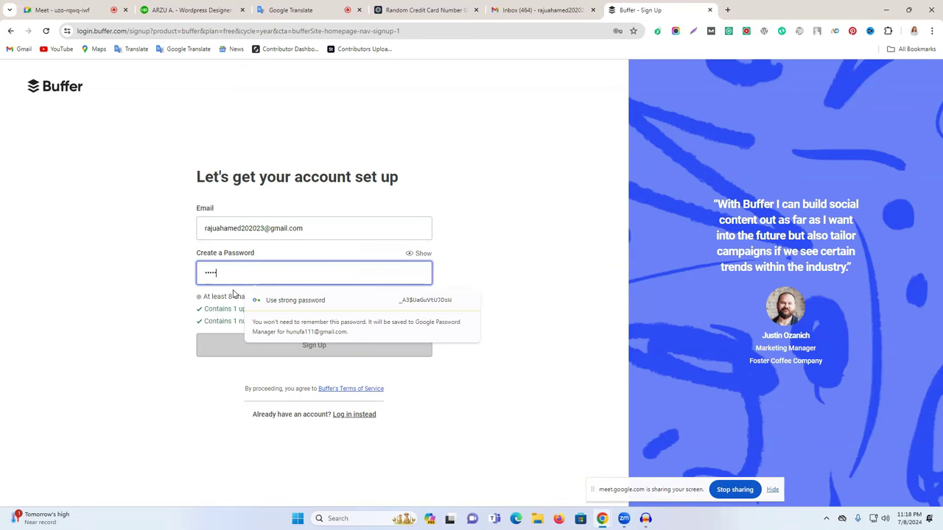
{"action": "key", "text": "Return"}
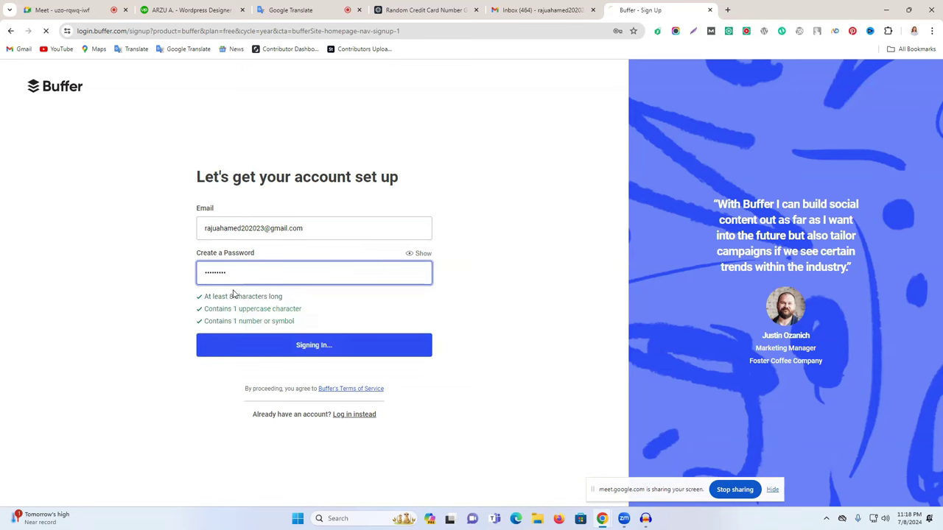
{"action": "scroll", "coordinate": [442, 309], "scroll_direction": "down", "scroll_amount": 1}
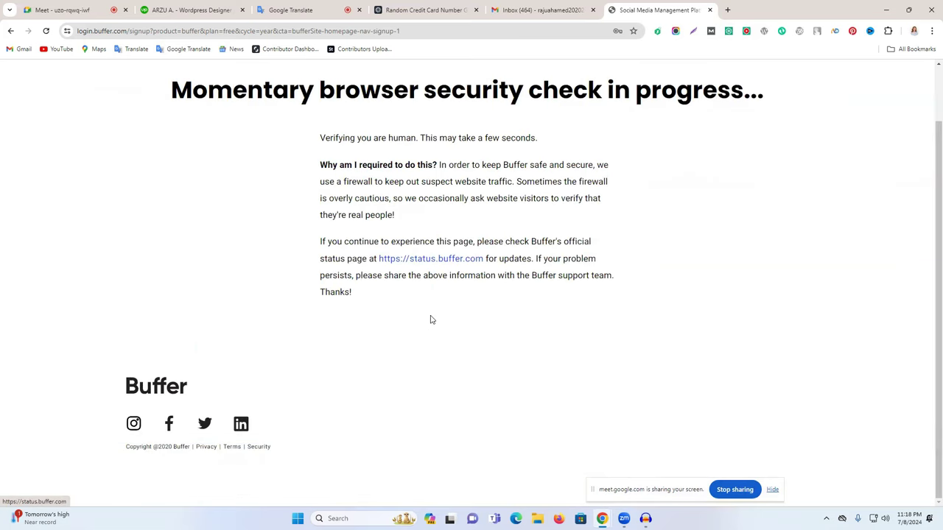
Select the fish and pelican pictures in the hCaptcha challenge and verify.
{"action": "left_click", "coordinate": [556, 6]}
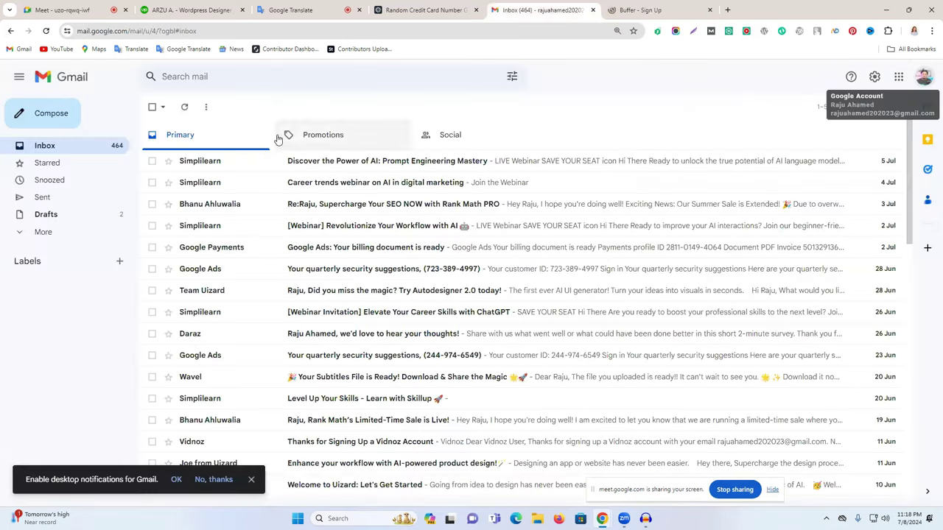
{"action": "left_click", "coordinate": [623, 10]}
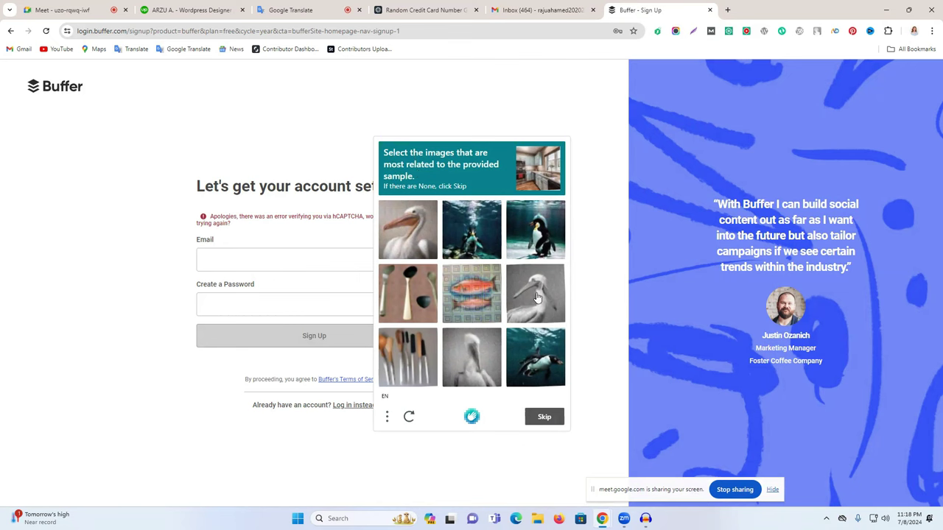
{"action": "left_click", "coordinate": [463, 295]}
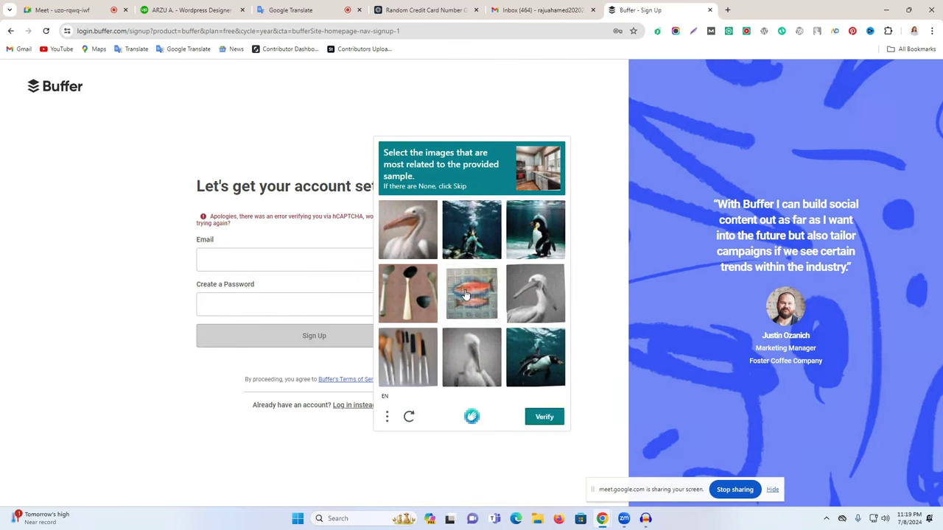
{"action": "left_click", "coordinate": [479, 364]}
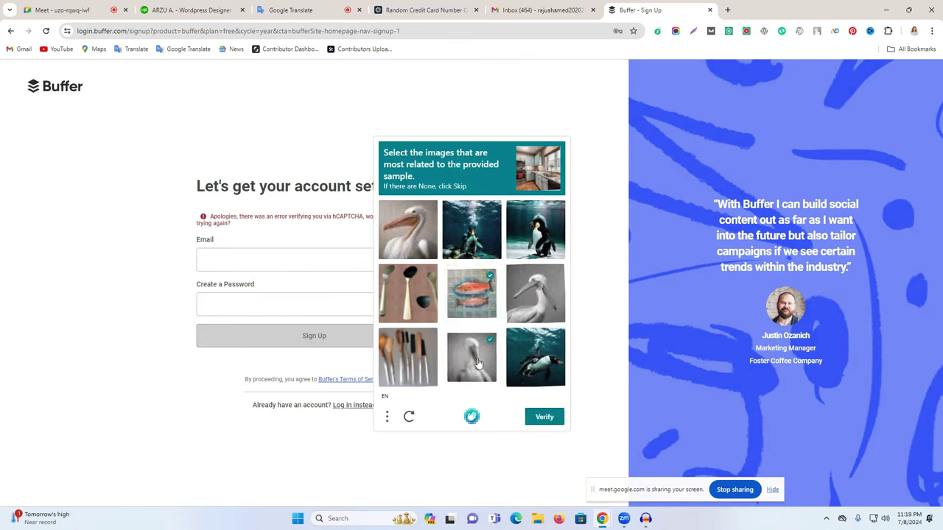
{"action": "left_click", "coordinate": [536, 304]}
{"action": "left_click", "coordinate": [403, 242]}
{"action": "left_click", "coordinate": [551, 418]}
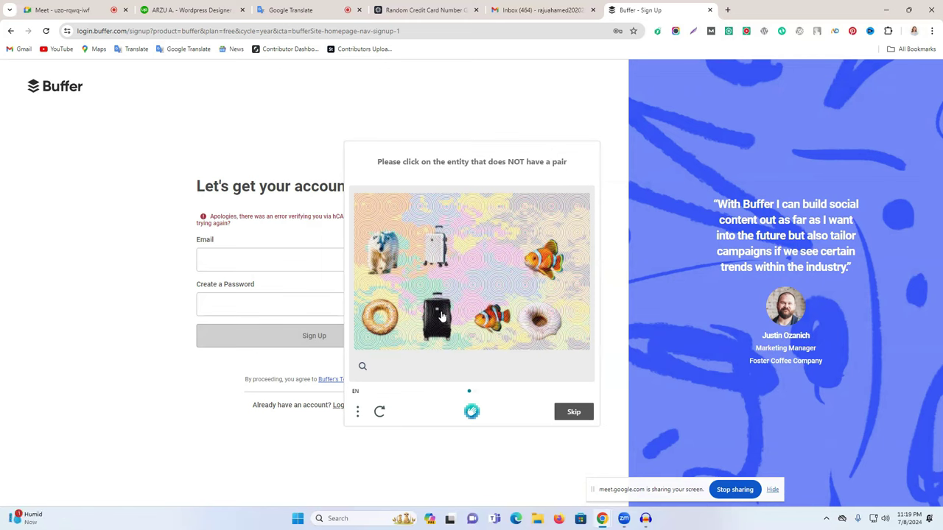
Pick the polar bear, then the teddy bear, as the unpaired entities and submit.
{"action": "left_click", "coordinate": [393, 252]}
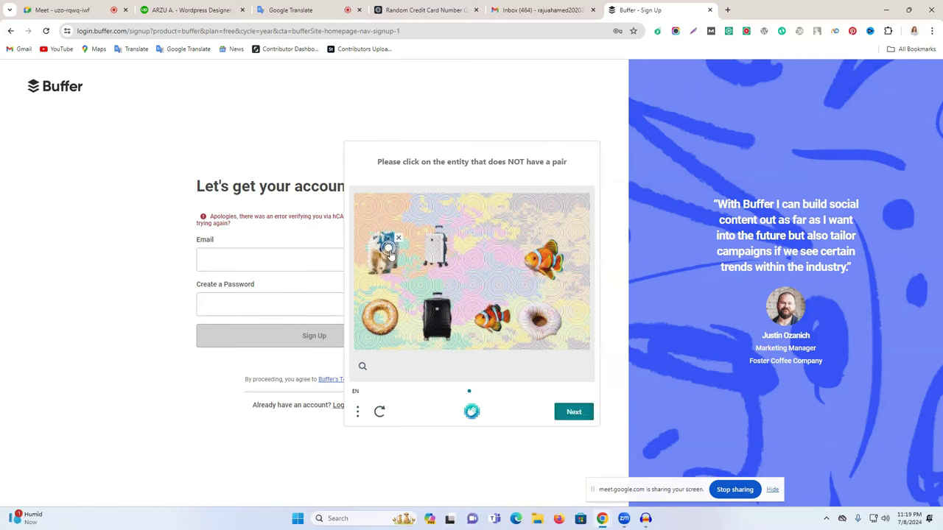
{"action": "left_click", "coordinate": [574, 412]}
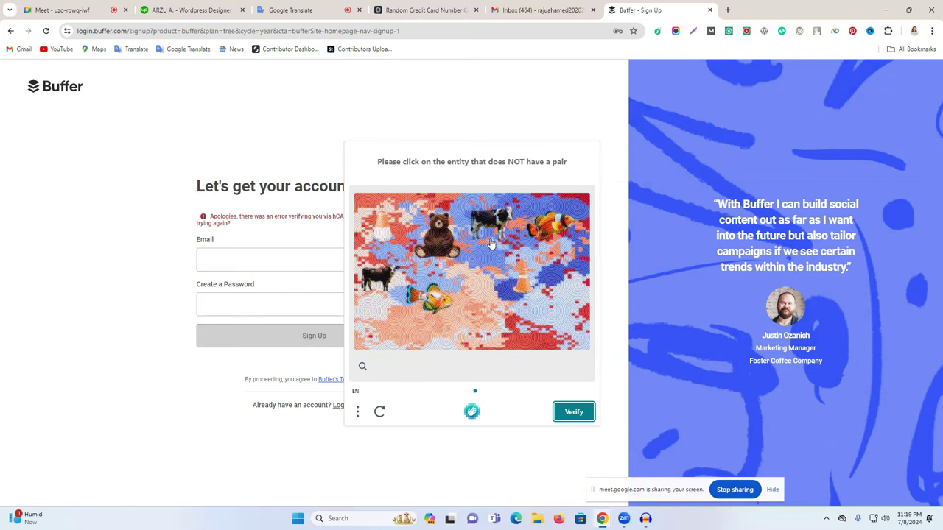
{"action": "left_click", "coordinate": [434, 236]}
{"action": "left_click", "coordinate": [574, 412]}
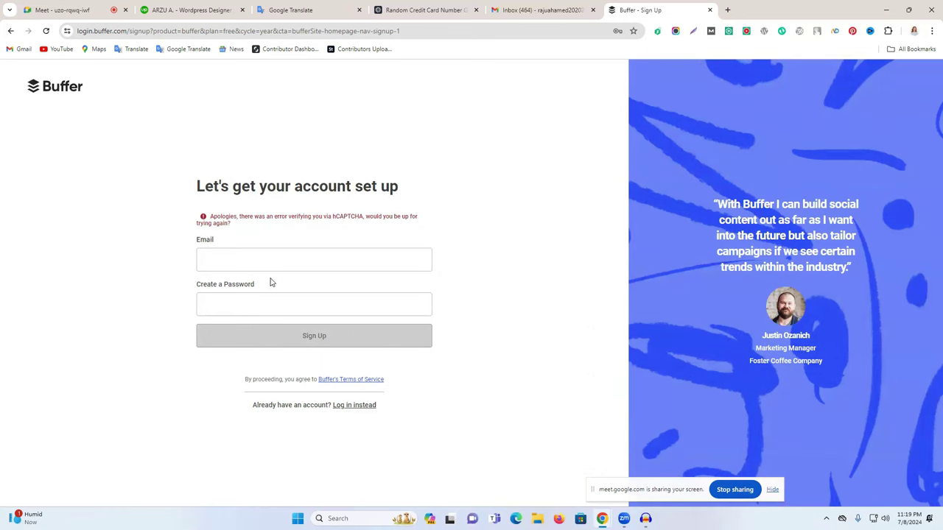
Refill the saved e-mail and a valid password, then submit the Buffer sign-up again.
{"action": "left_click", "coordinate": [256, 259]}
{"action": "key", "text": "Down"}
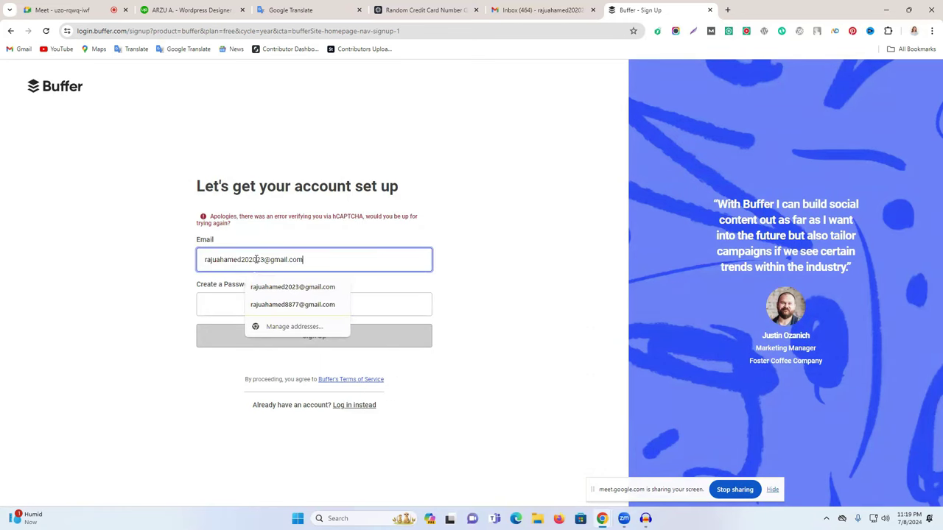
{"action": "key", "text": "Return"}
{"action": "left_click", "coordinate": [257, 304]}
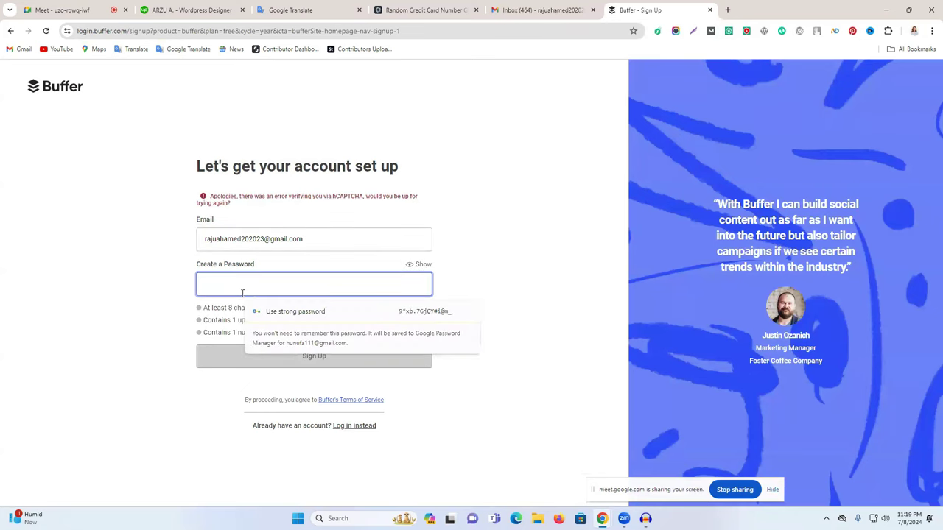
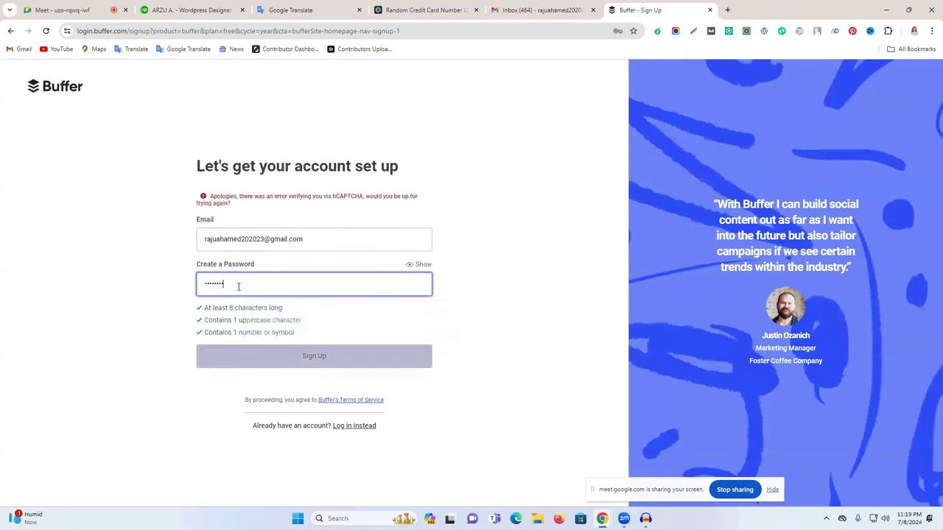
{"action": "left_click", "coordinate": [319, 352]}
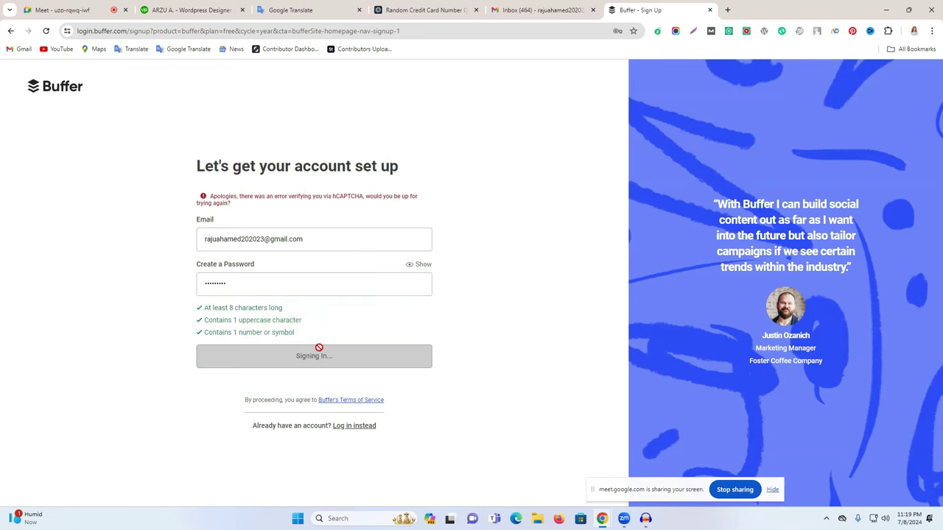
Reload the Gmail inbox and return to the Buffer sign-up page.
{"action": "left_click", "coordinate": [542, 10]}
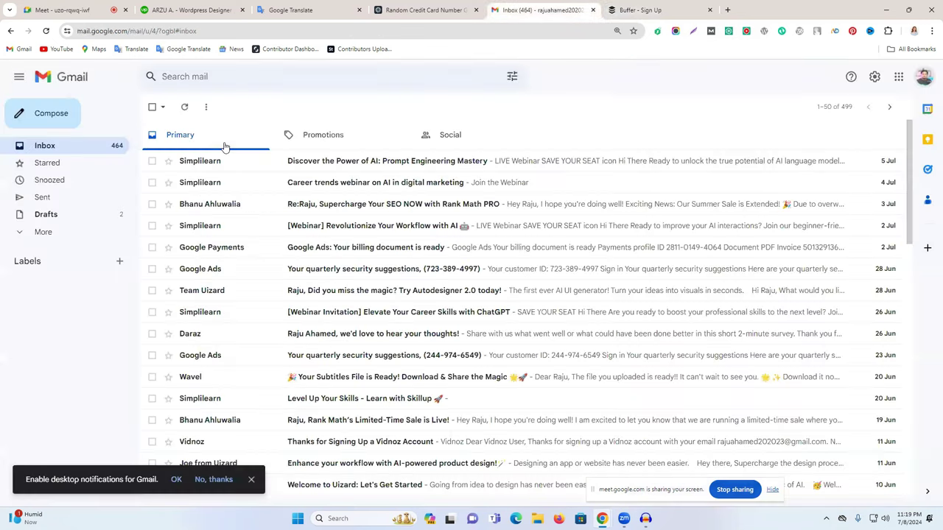
{"action": "left_click", "coordinate": [46, 30]}
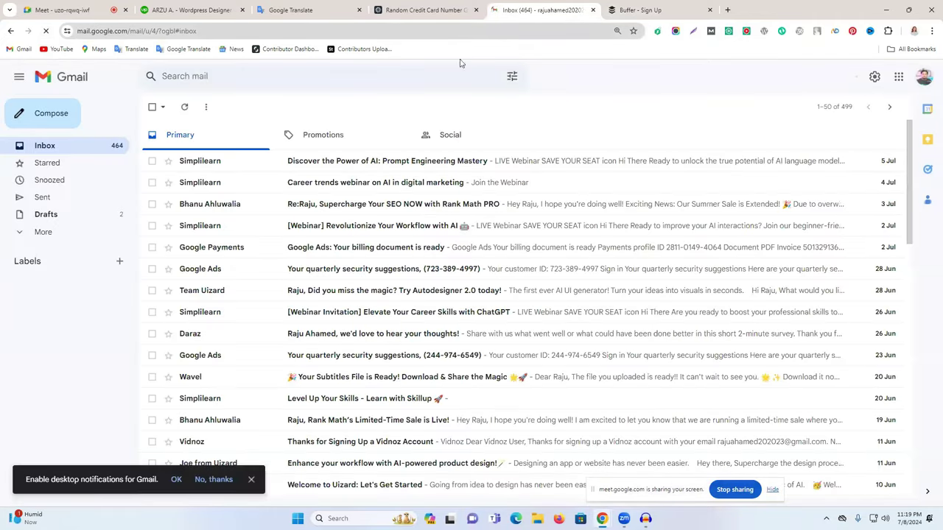
{"action": "left_click", "coordinate": [658, 8]}
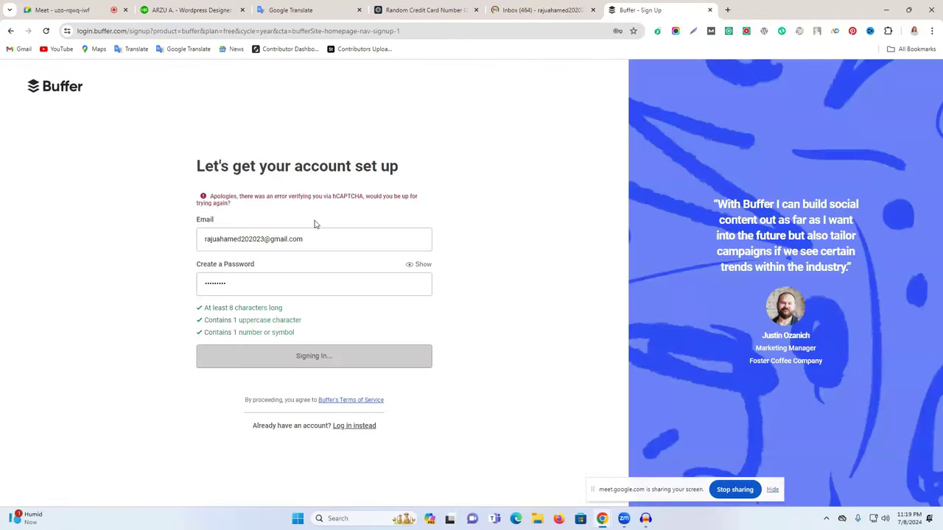
Attempt a Buffer login with the saved e-mail and a password, then return to Create an account.
{"action": "left_click", "coordinate": [350, 428]}
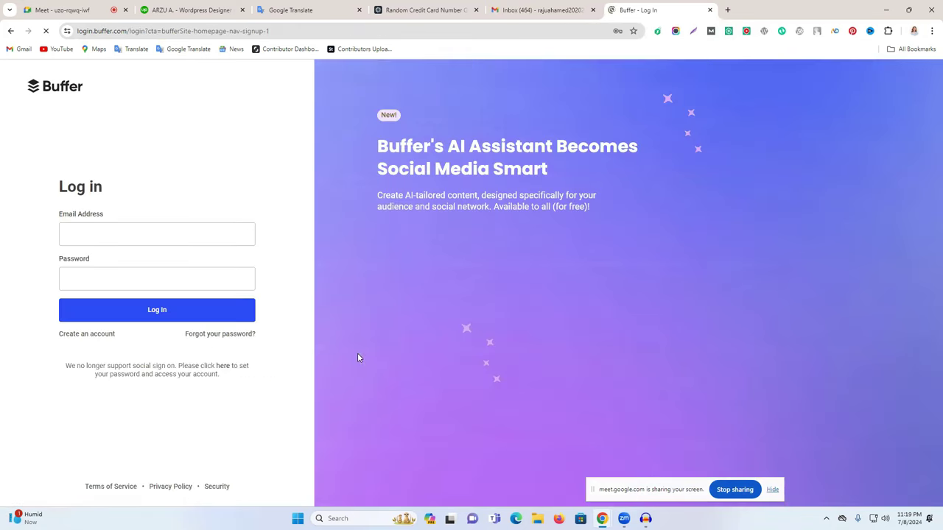
{"action": "left_click", "coordinate": [133, 233]}
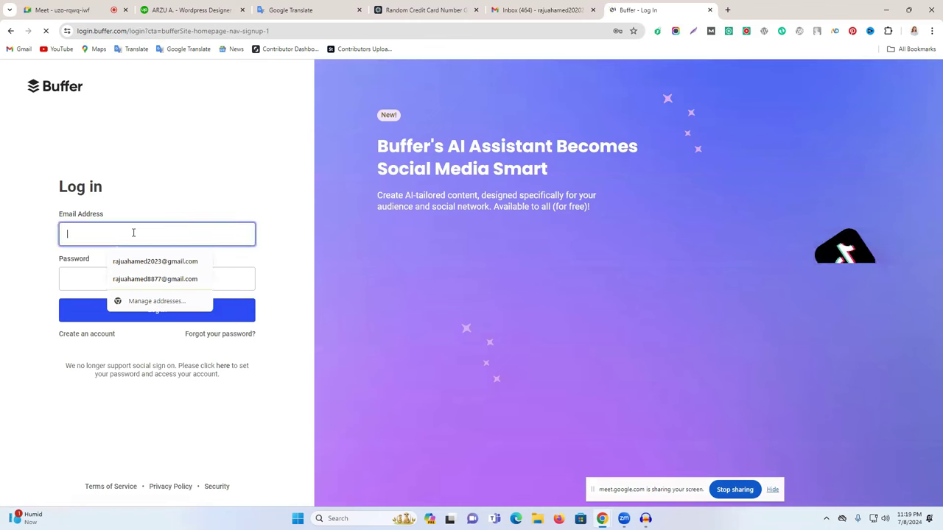
{"action": "left_click", "coordinate": [147, 261]}
{"action": "left_click", "coordinate": [116, 281]}
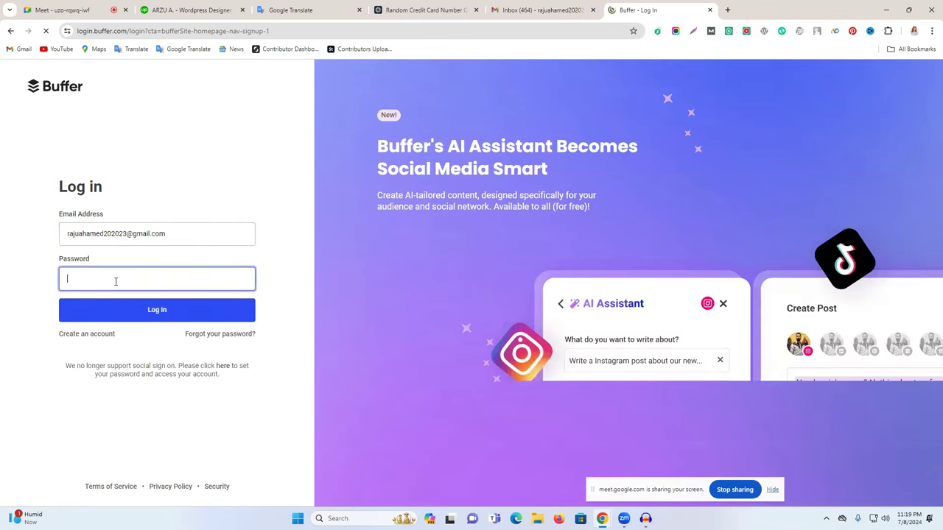
{"action": "type", "text": "•••"}
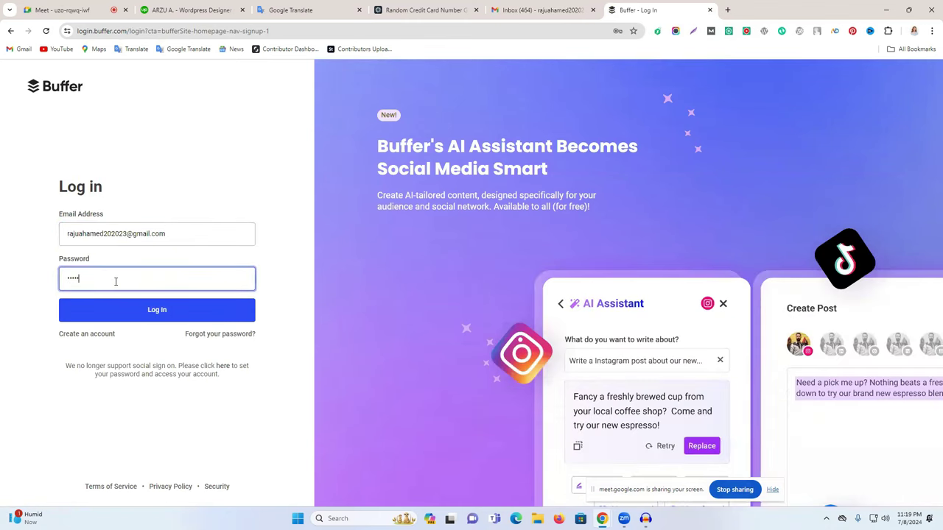
{"action": "left_click", "coordinate": [184, 309]}
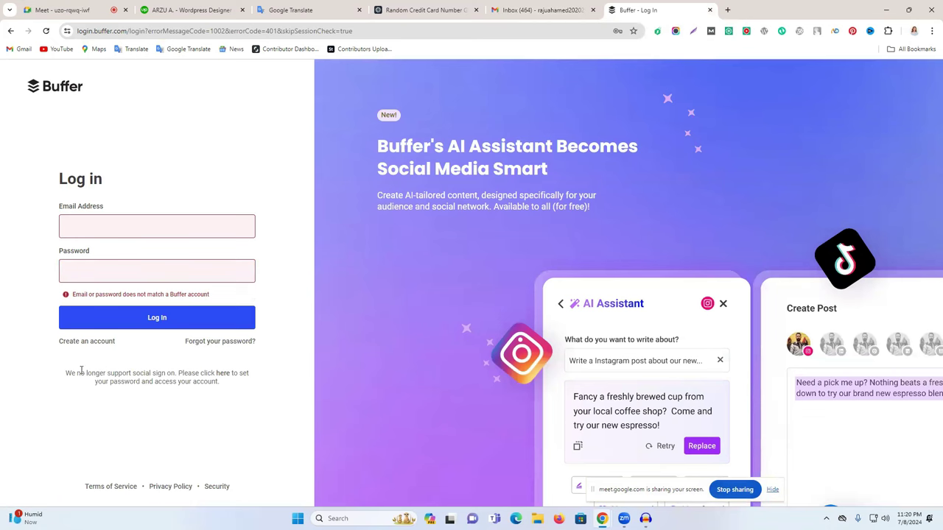
{"action": "left_click", "coordinate": [92, 342]}
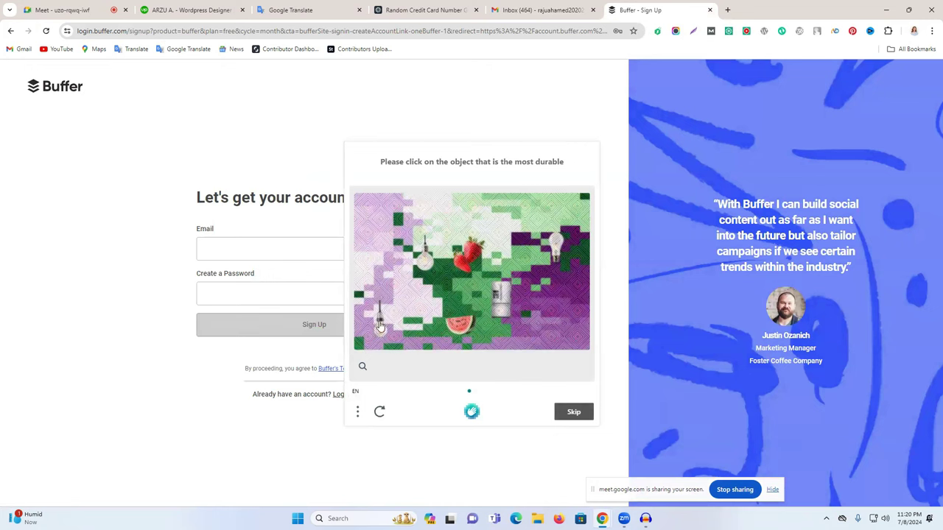
Solve the first captcha rounds by picking the watermelon, the fridge and the shopping-cart figurine.
{"action": "left_click", "coordinate": [459, 322]}
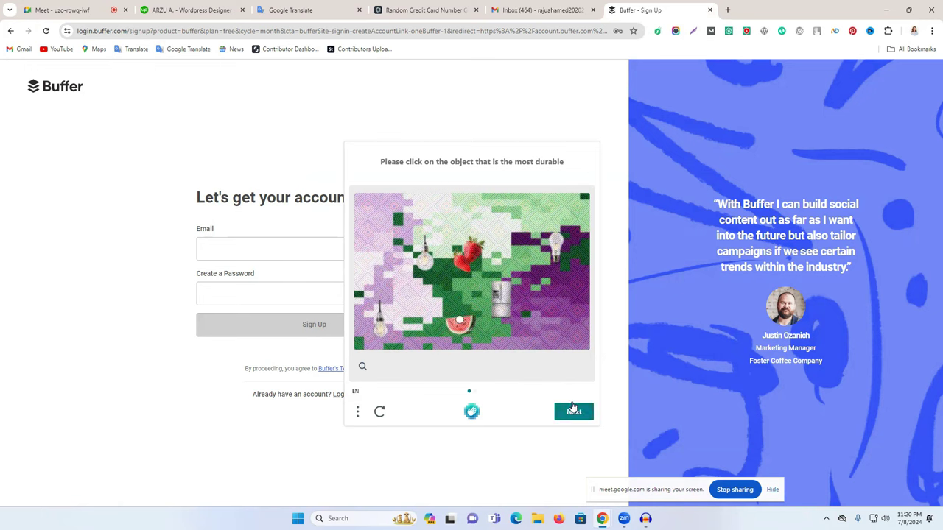
{"action": "left_click", "coordinate": [575, 411]}
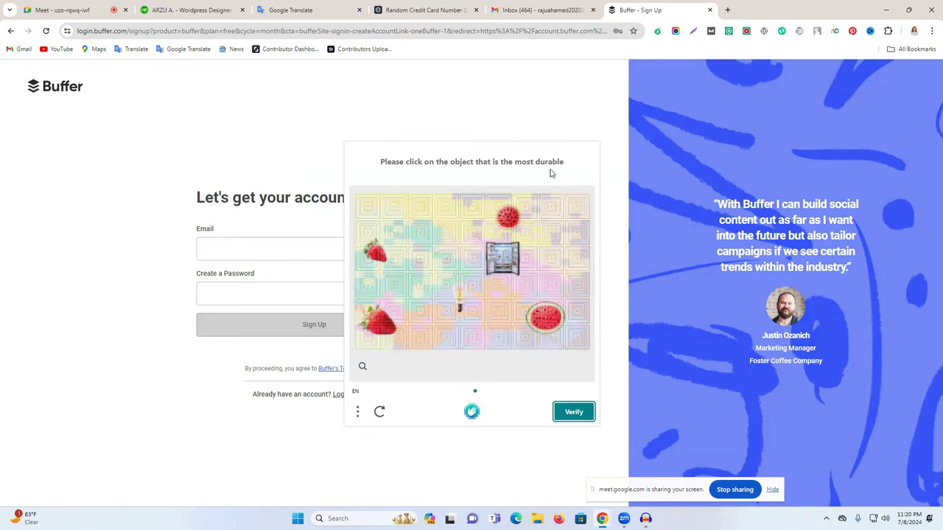
{"action": "left_click", "coordinate": [501, 264]}
{"action": "left_click", "coordinate": [582, 417]}
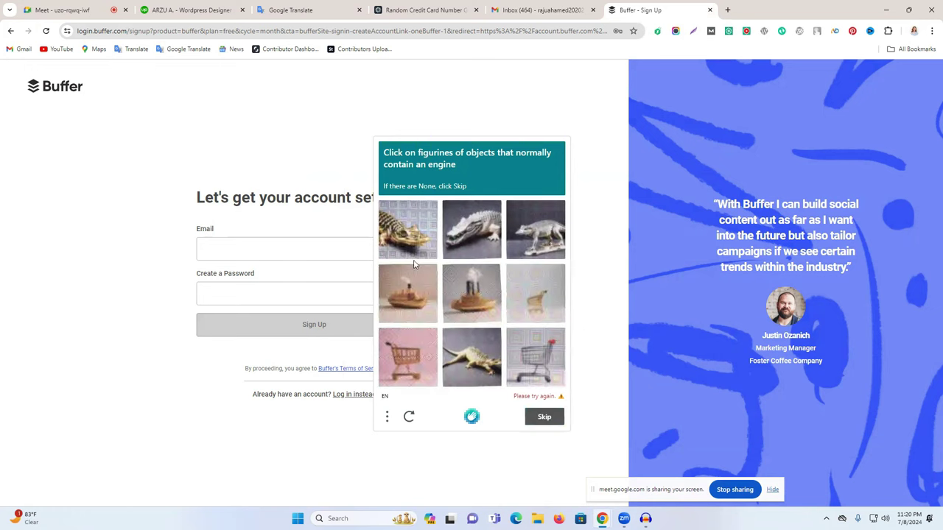
{"action": "left_click", "coordinate": [533, 373]}
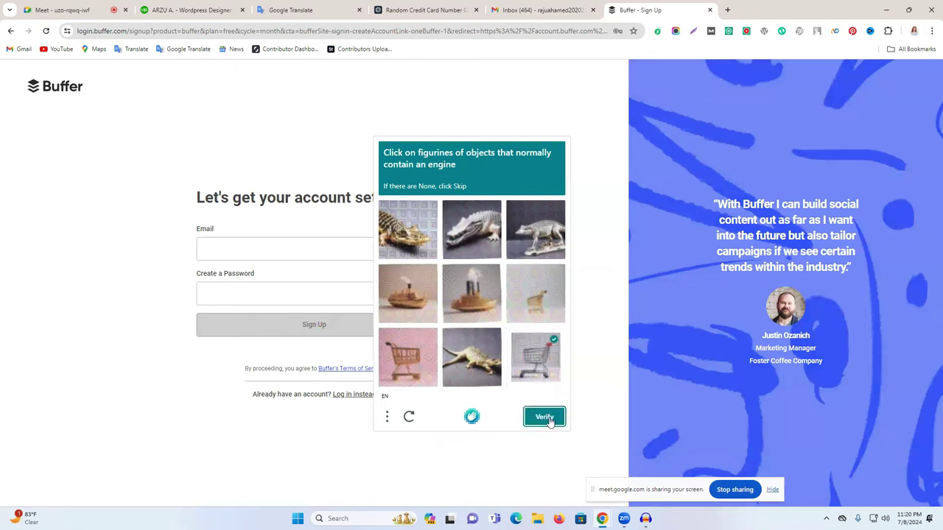
{"action": "left_click", "coordinate": [543, 418]}
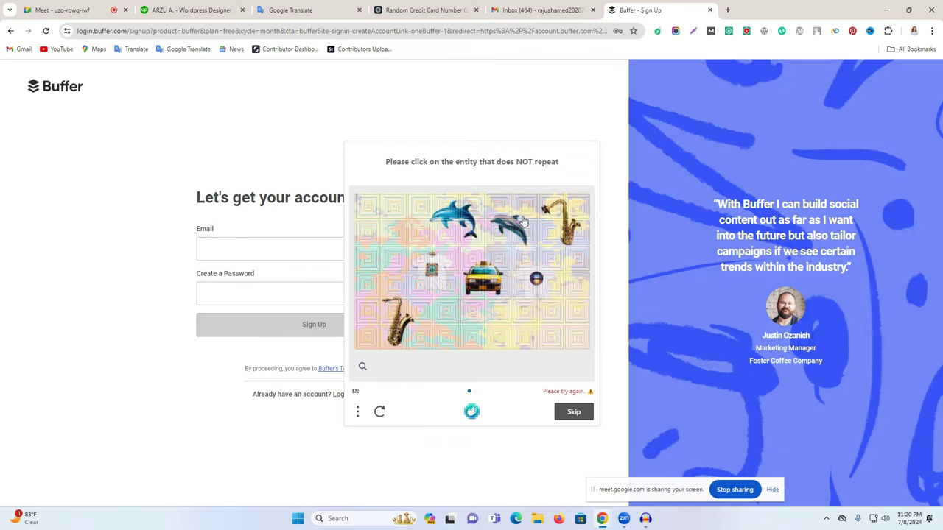
Finish the captcha by picking the taxi in two rounds, then click into the sign-up Email field.
{"action": "left_click", "coordinate": [483, 278]}
{"action": "left_click", "coordinate": [573, 412]}
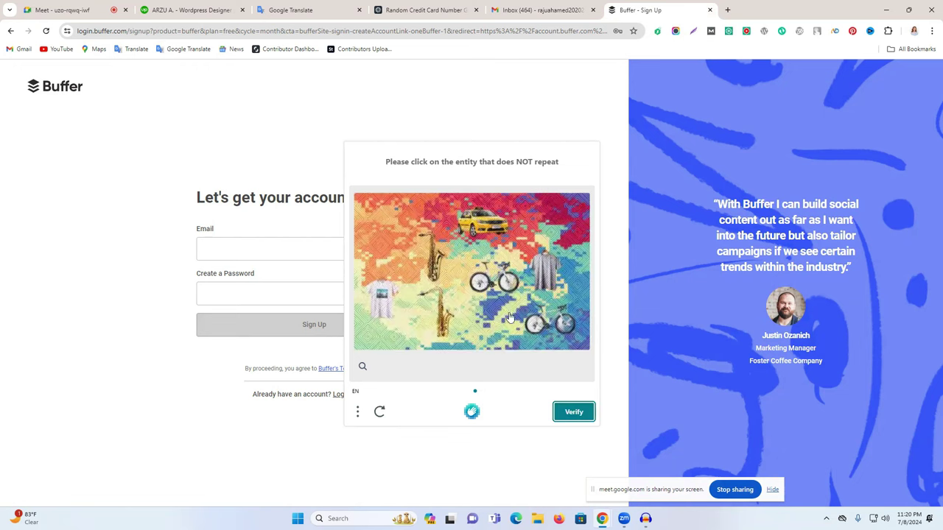
{"action": "left_click", "coordinate": [480, 216]}
{"action": "left_click", "coordinate": [573, 412]}
{"action": "left_click", "coordinate": [291, 249]}
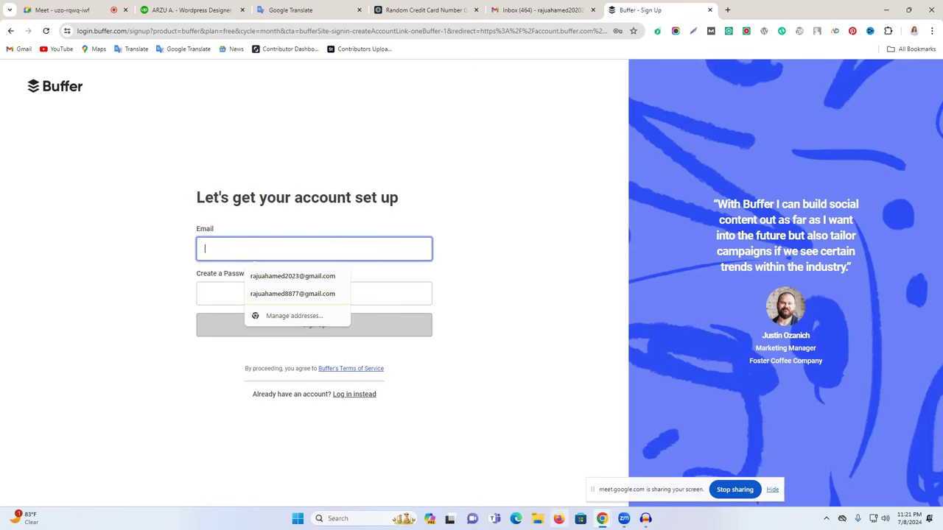
{"action": "left_click", "coordinate": [516, 518]}
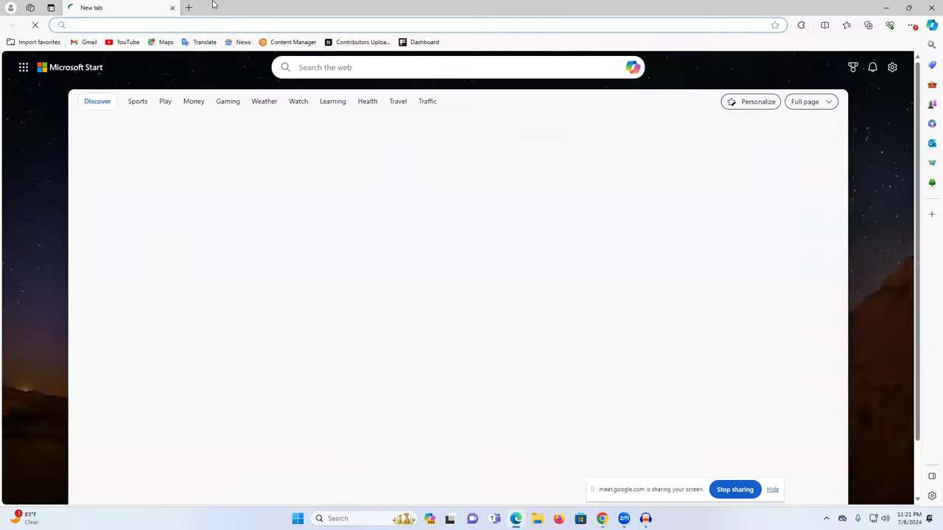
Search Bing for 'buffer', open the Buffer website result, and close the search tab.
{"action": "left_click", "coordinate": [208, 25]}
{"action": "type", "text": "b"}
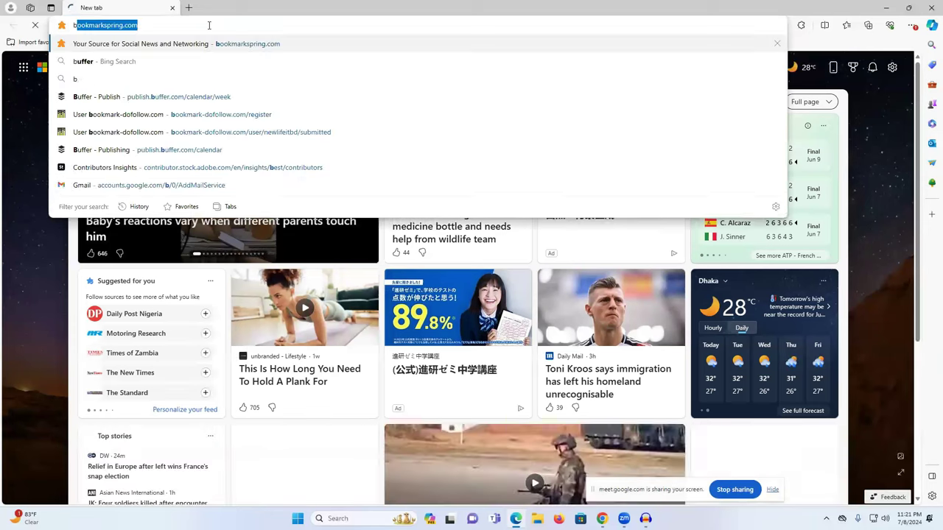
{"action": "left_click", "coordinate": [137, 67]}
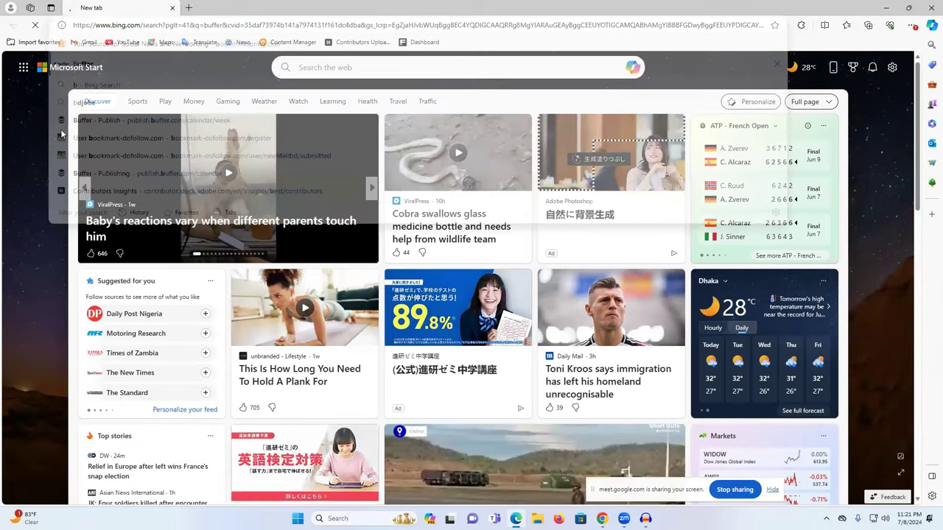
{"action": "left_click", "coordinate": [291, 164]}
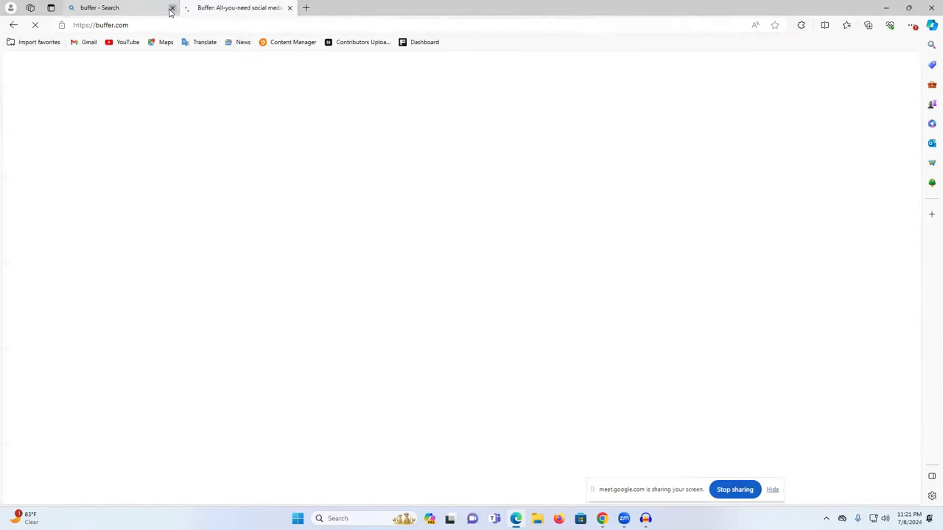
{"action": "left_click", "coordinate": [171, 7]}
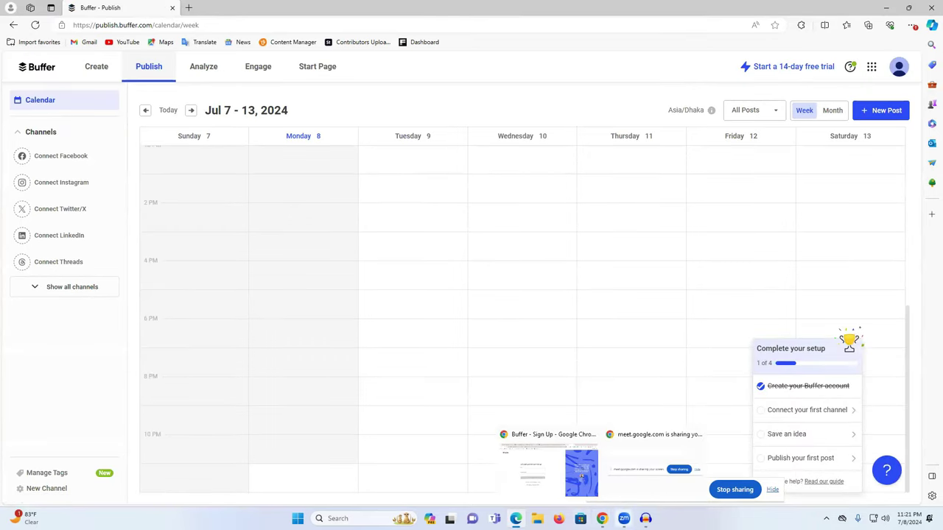
Switch to the other Gmail account and copy its email address for the sign-up form.
{"action": "left_click", "coordinate": [560, 472]}
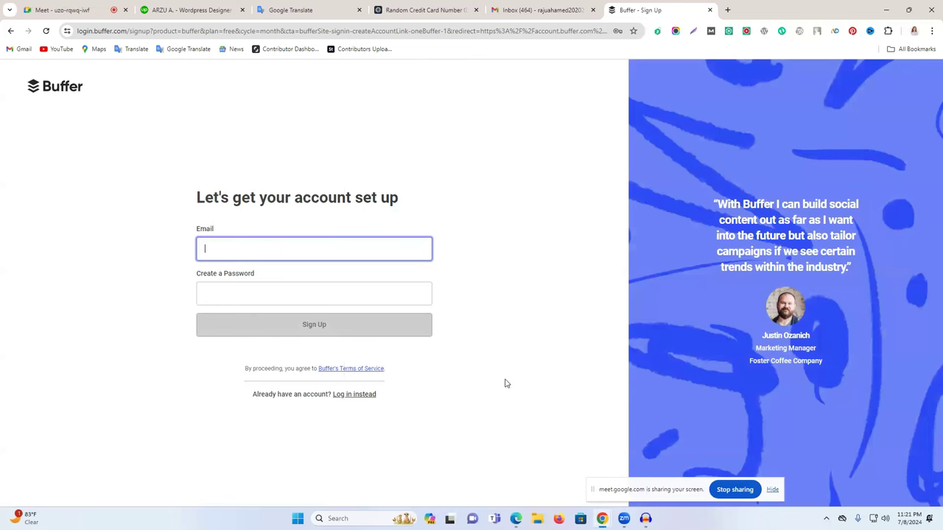
{"action": "left_click", "coordinate": [283, 251]}
{"action": "left_click", "coordinate": [508, 8]}
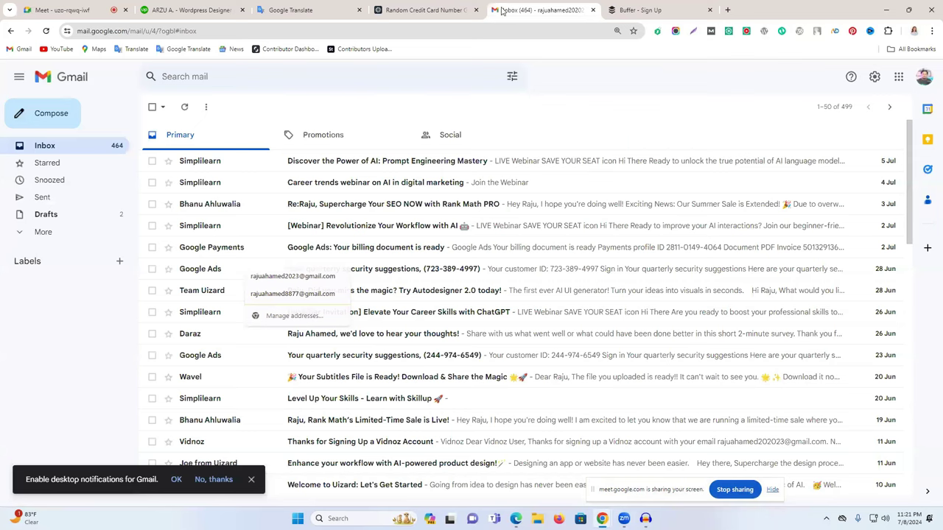
{"action": "left_click", "coordinate": [925, 76]}
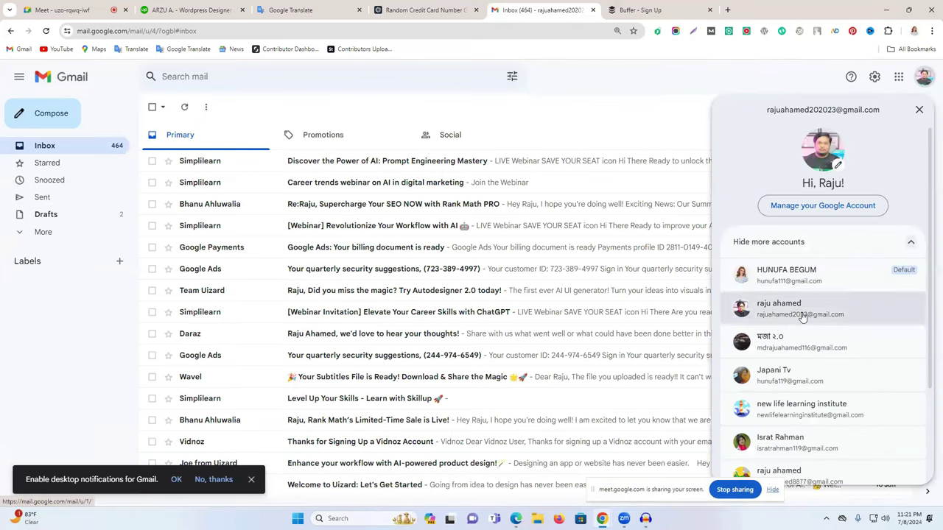
{"action": "left_click", "coordinate": [802, 313]}
{"action": "left_click", "coordinate": [593, 9]}
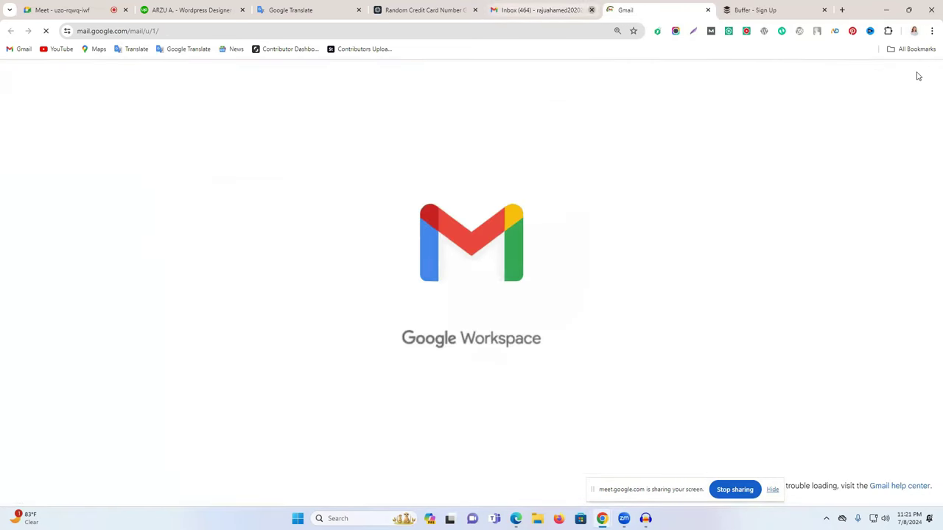
{"action": "left_click", "coordinate": [922, 76]}
{"action": "triple_click", "coordinate": [840, 110]}
{"action": "key", "text": "ctrl+c"}
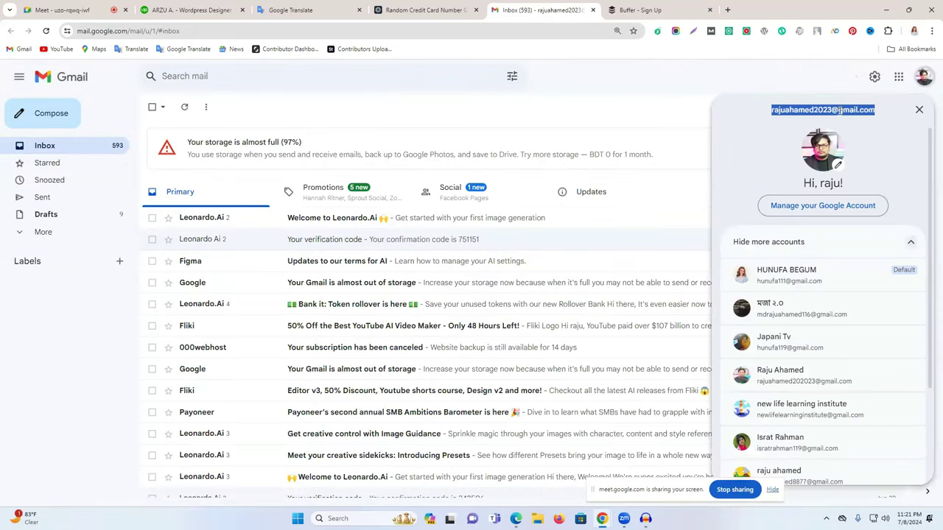
{"action": "left_click", "coordinate": [640, 10]}
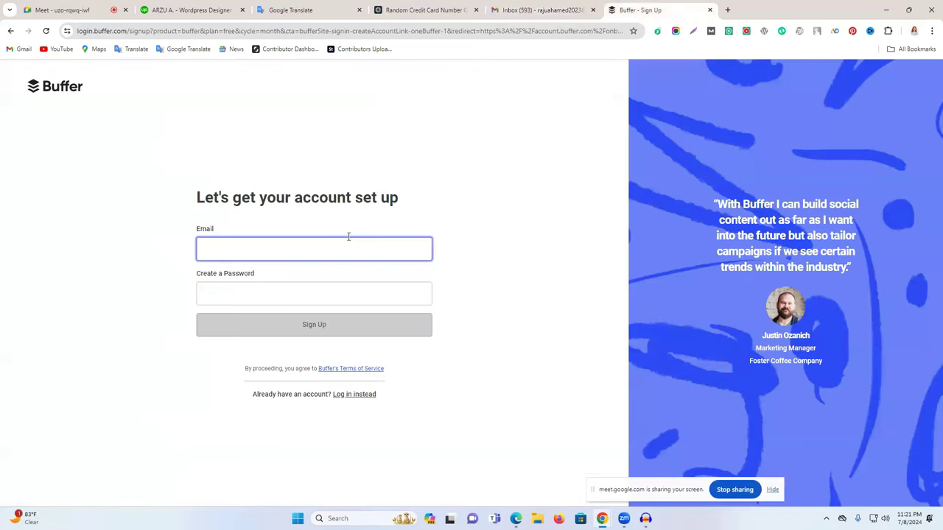
Paste the email, accept the suggested strong password, and submit the Buffer sign-up.
{"action": "key", "text": "ctrl+v"}
{"action": "left_click", "coordinate": [369, 295]}
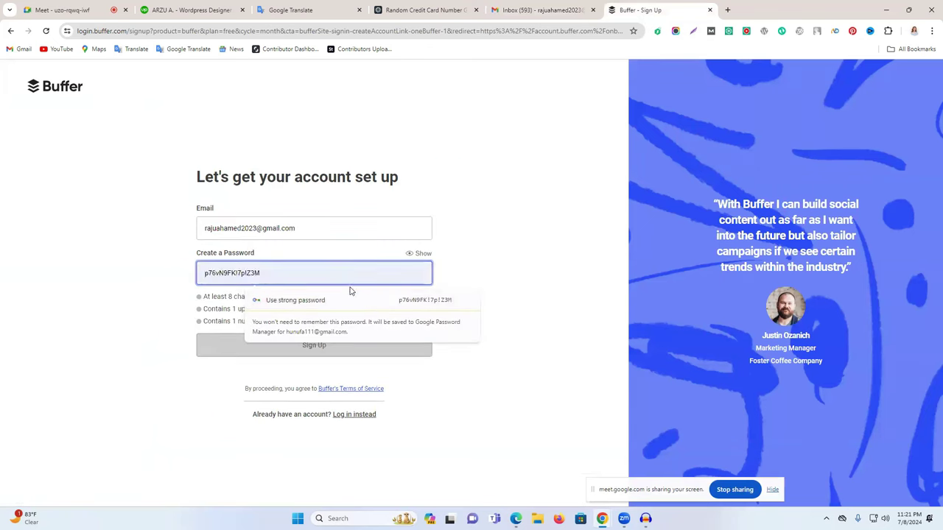
{"action": "left_click", "coordinate": [437, 304]}
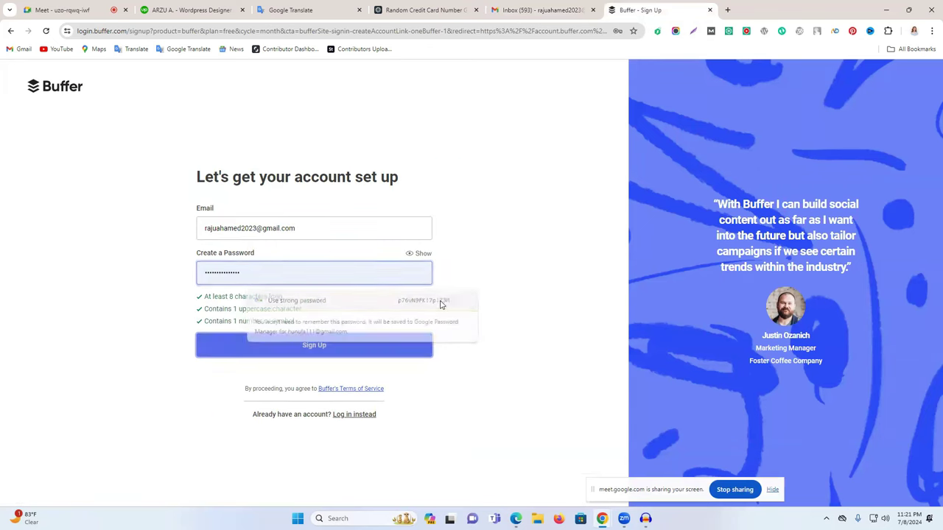
{"action": "left_click", "coordinate": [348, 266]}
{"action": "double_click", "coordinate": [348, 266]}
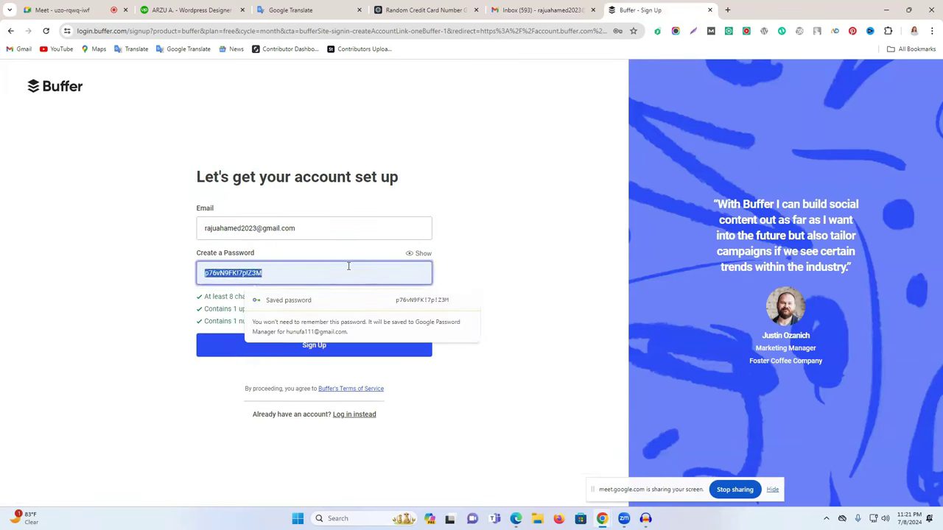
{"action": "left_click", "coordinate": [402, 351]}
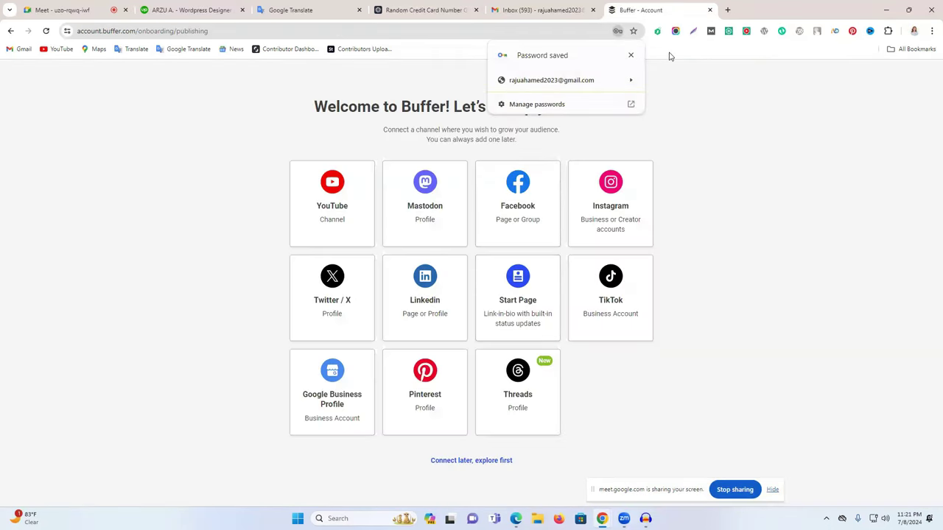
Dismiss the password-saved notice, browse the Start Page templates, then go to the Create ideas board.
{"action": "left_click", "coordinate": [628, 56]}
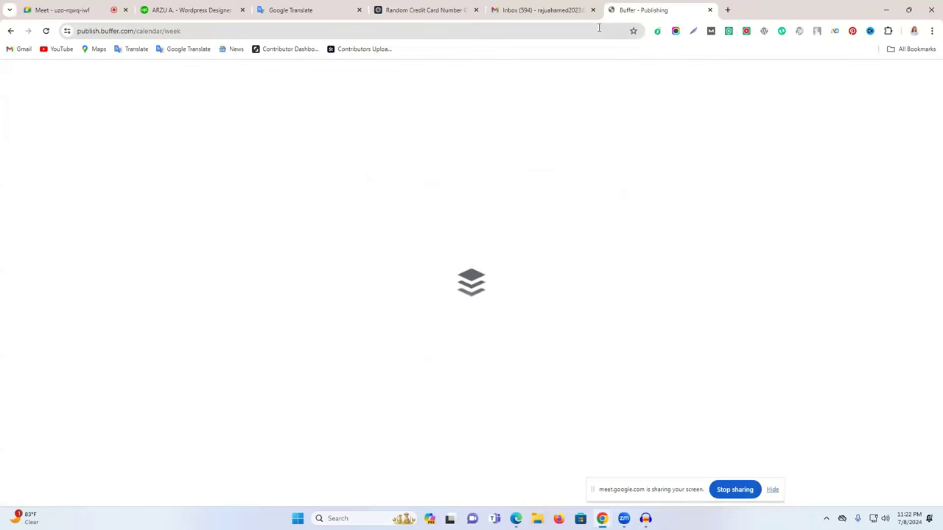
{"action": "scroll", "coordinate": [530, 180], "scroll_direction": "down", "scroll_amount": 5}
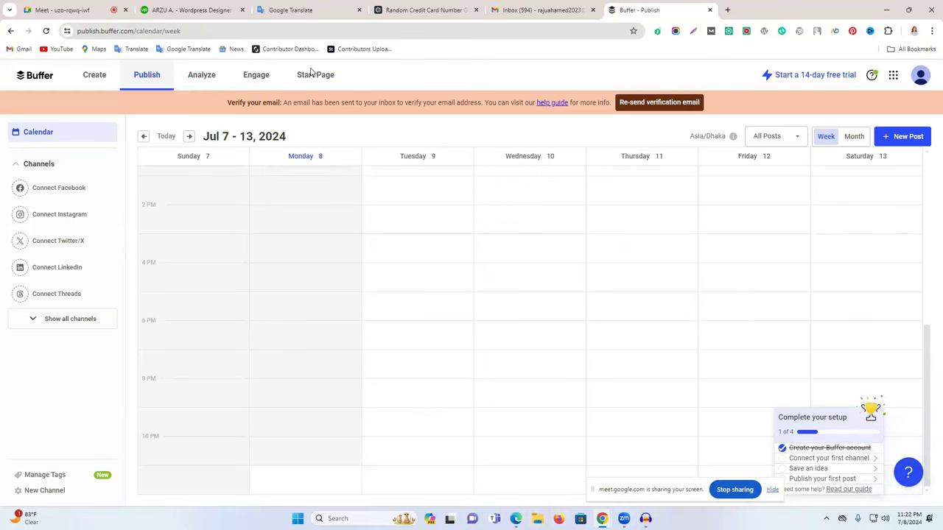
{"action": "left_click", "coordinate": [261, 78]}
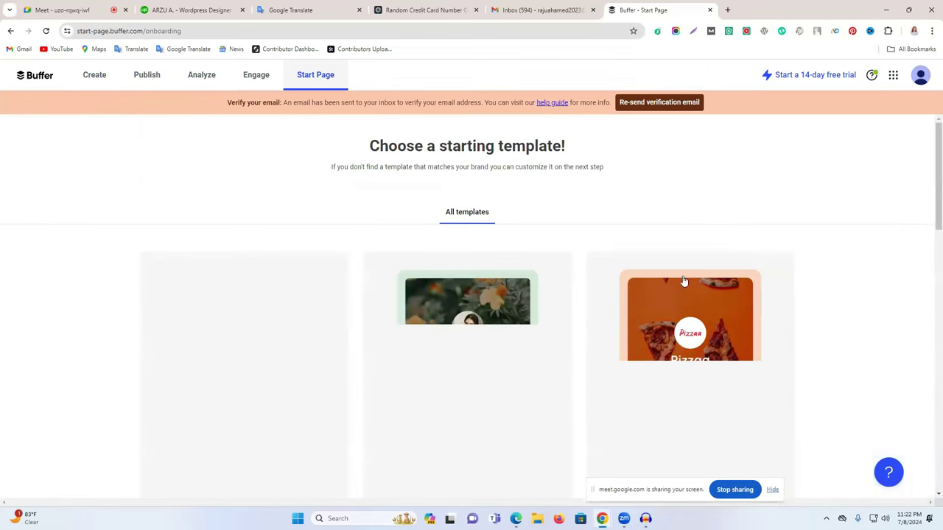
{"action": "scroll", "coordinate": [538, 272], "scroll_direction": "down", "scroll_amount": 5}
{"action": "scroll", "coordinate": [515, 284], "scroll_direction": "down", "scroll_amount": 2}
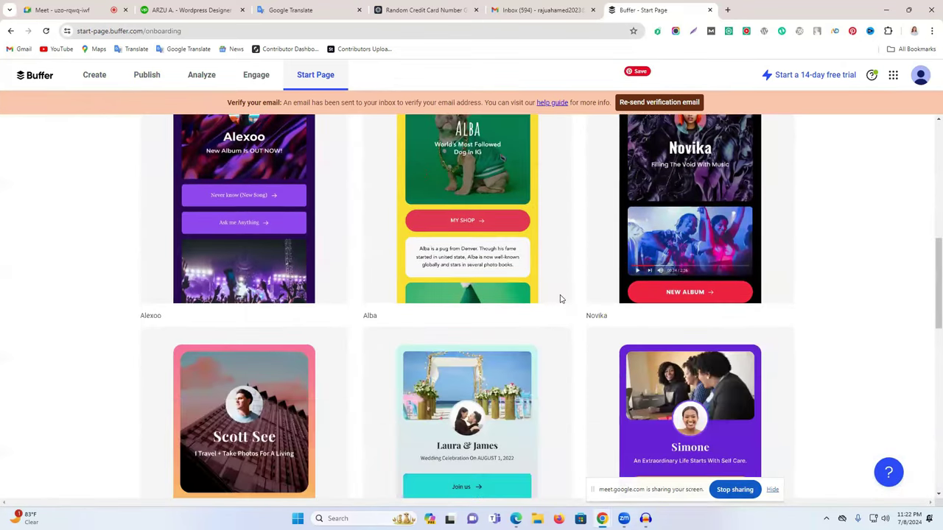
{"action": "scroll", "coordinate": [604, 305], "scroll_direction": "up", "scroll_amount": 7}
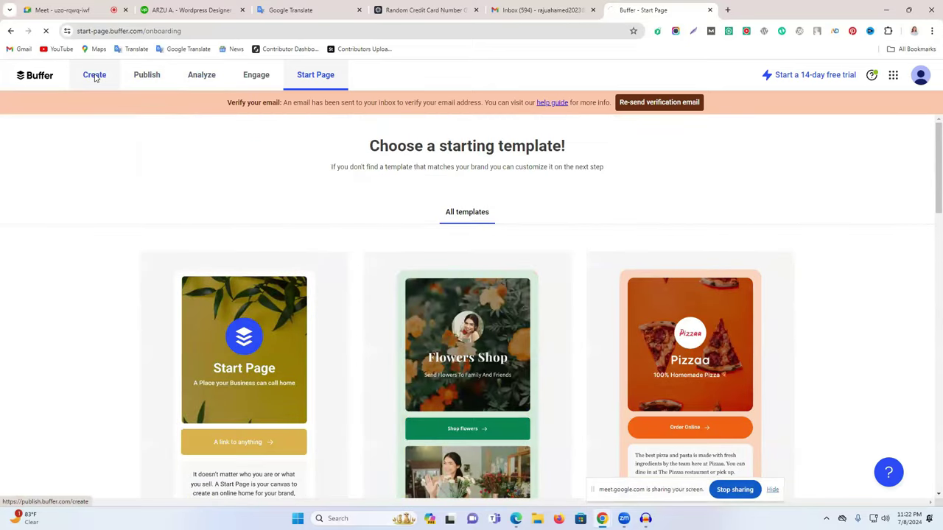
{"action": "left_click", "coordinate": [94, 77]}
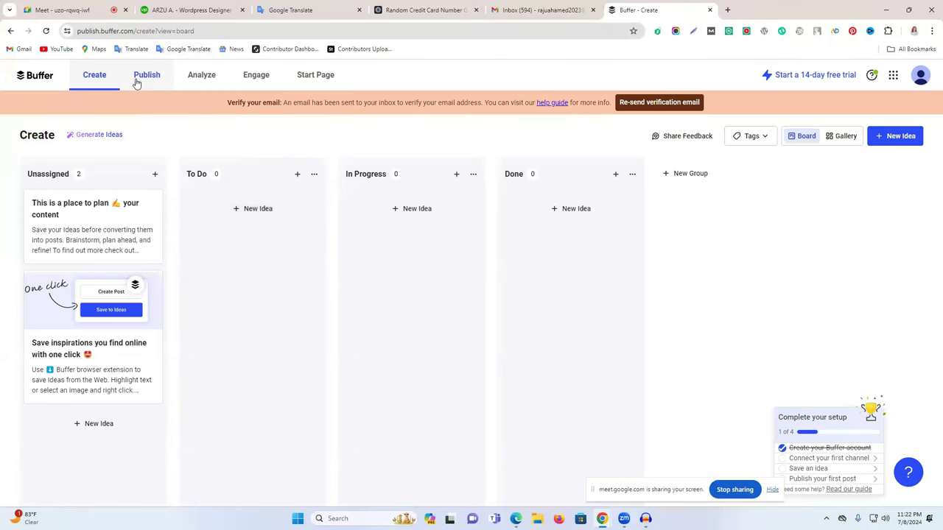
From the Publish calendar, try connecting a Pinterest channel and back out of its error page.
{"action": "left_click", "coordinate": [44, 75]}
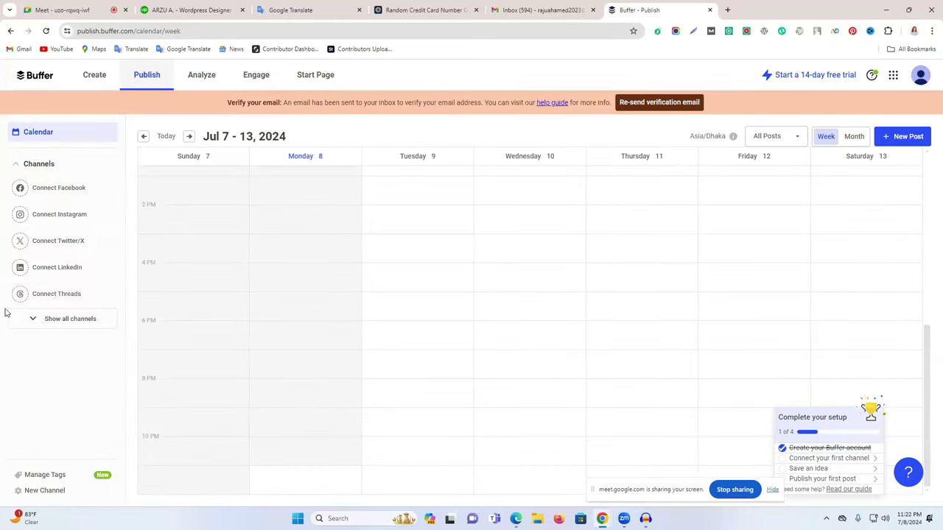
{"action": "left_click", "coordinate": [62, 319]}
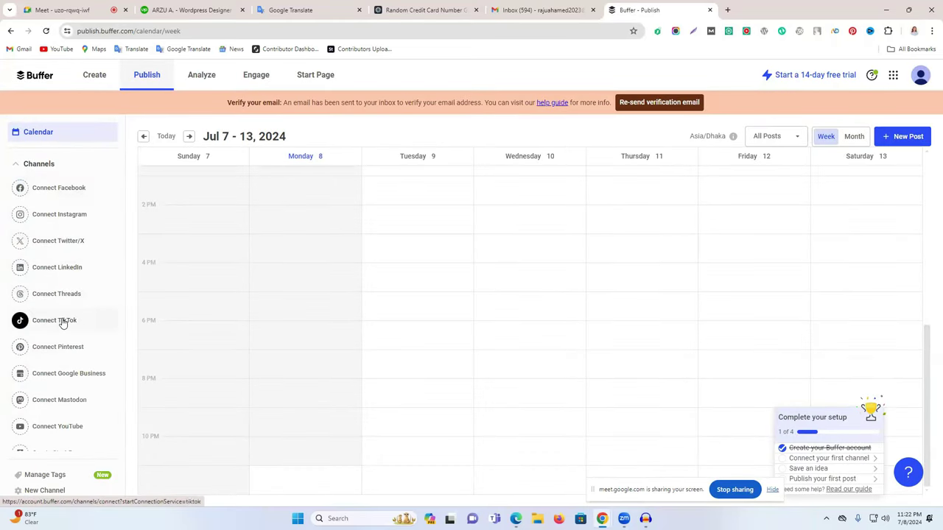
{"action": "scroll", "coordinate": [61, 408], "scroll_direction": "down", "scroll_amount": 1}
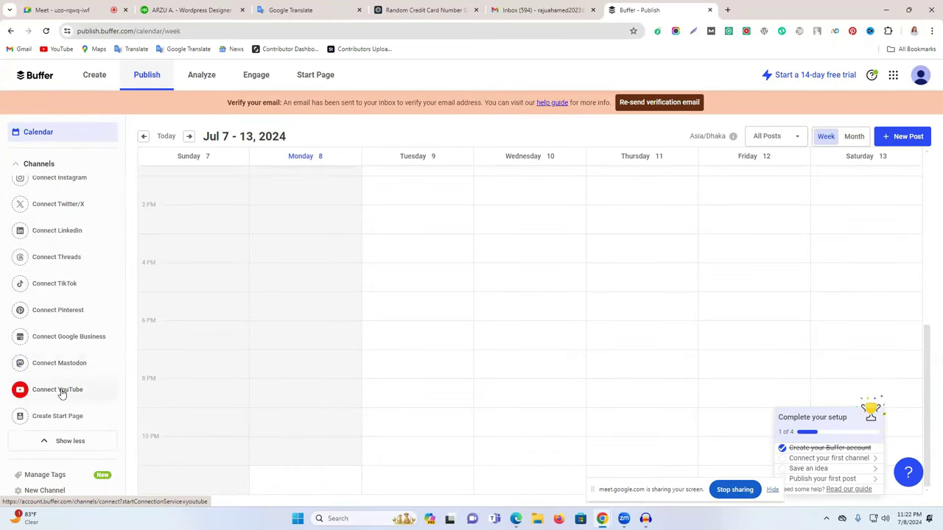
{"action": "left_click", "coordinate": [67, 312]}
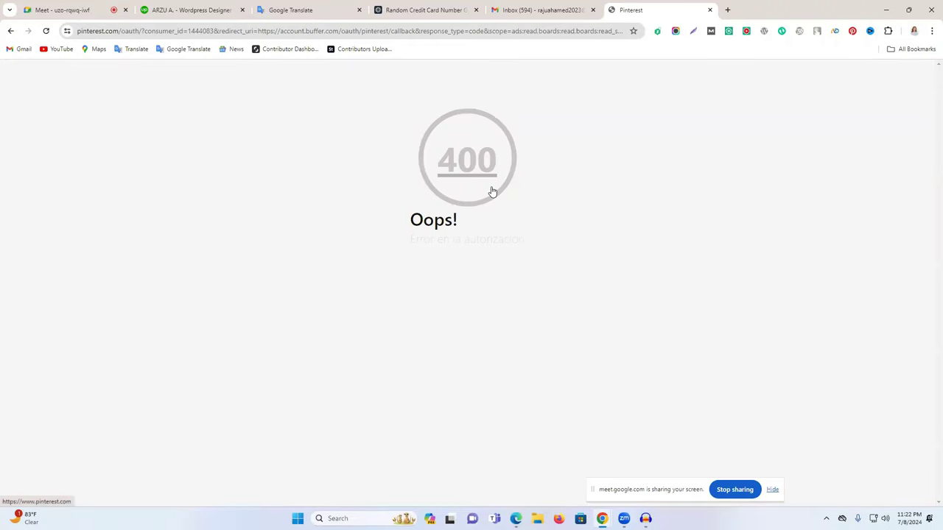
{"action": "left_click", "coordinate": [10, 31]}
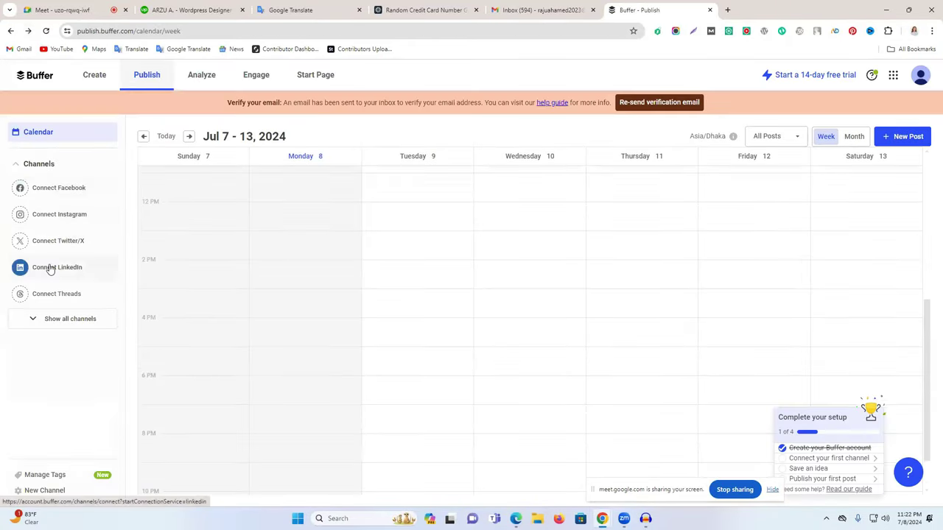
Authorize Buffer on LinkedIn and confirm connecting the LinkedIn profile as a channel.
{"action": "left_click", "coordinate": [50, 270]}
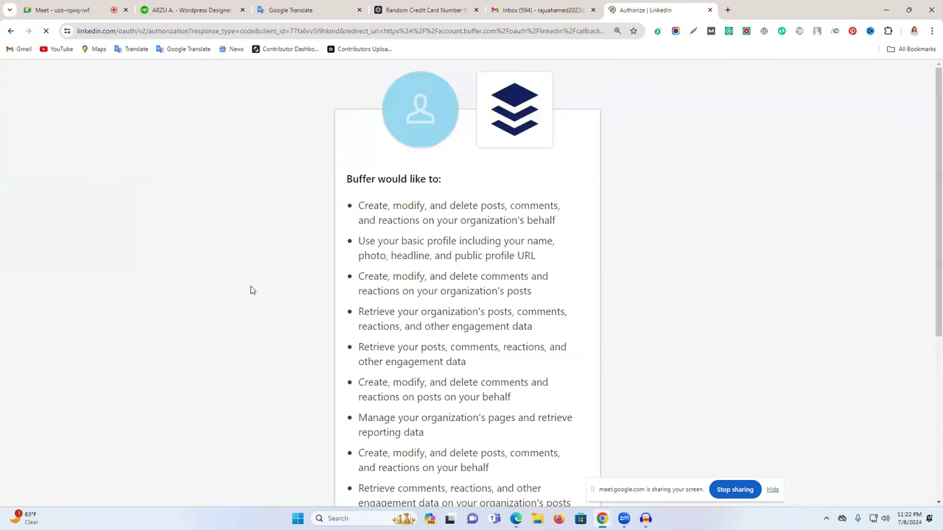
{"action": "scroll", "coordinate": [465, 326], "scroll_direction": "down", "scroll_amount": 4}
{"action": "left_click", "coordinate": [467, 401]}
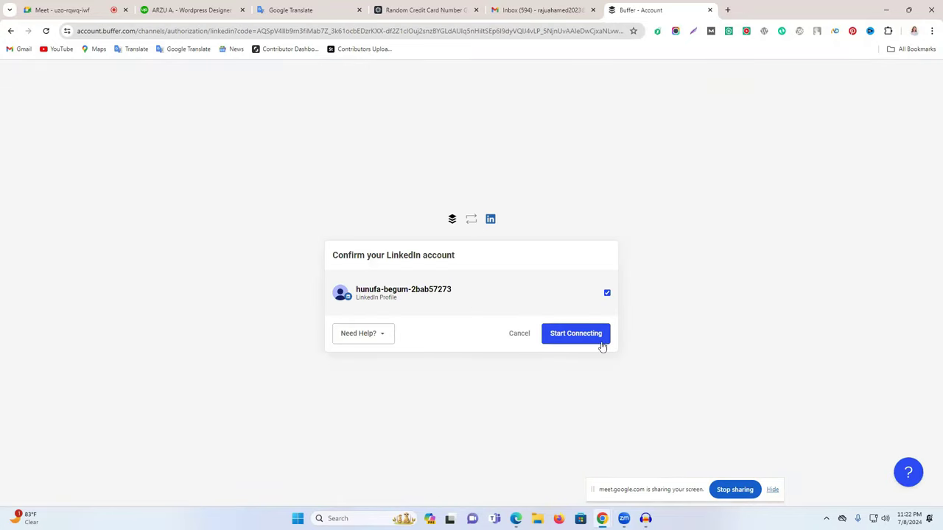
{"action": "left_click", "coordinate": [596, 339]}
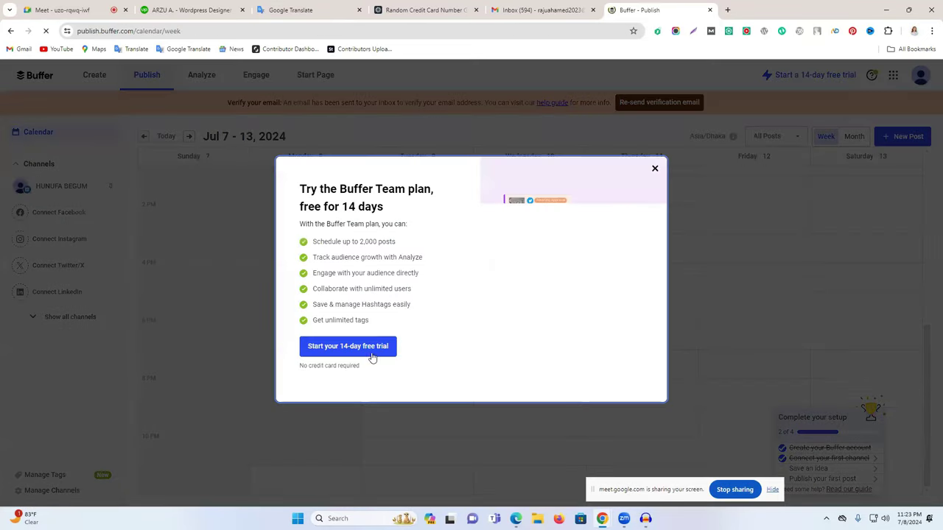
Start the 14-day Team trial, switch the calendar to July 2024 Month view, and open the post-status filter.
{"action": "left_click", "coordinate": [374, 357]}
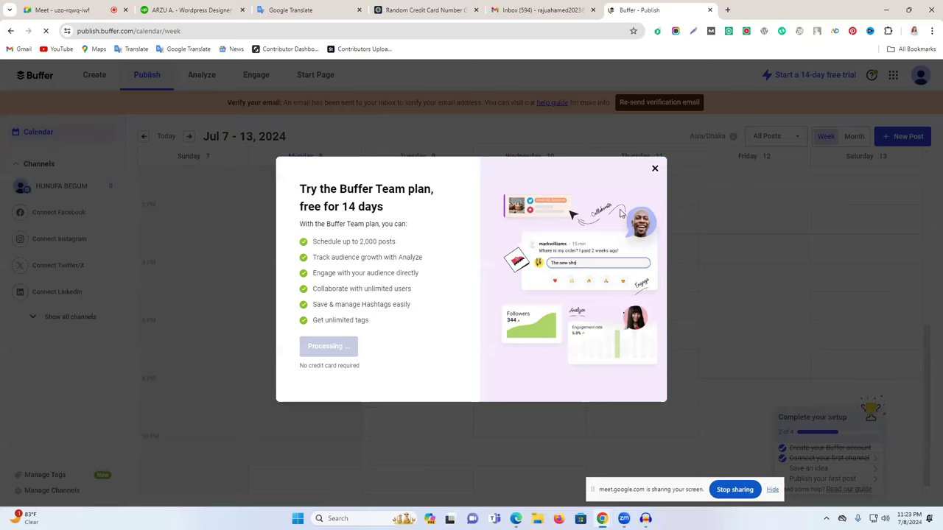
{"action": "left_click", "coordinate": [653, 171]}
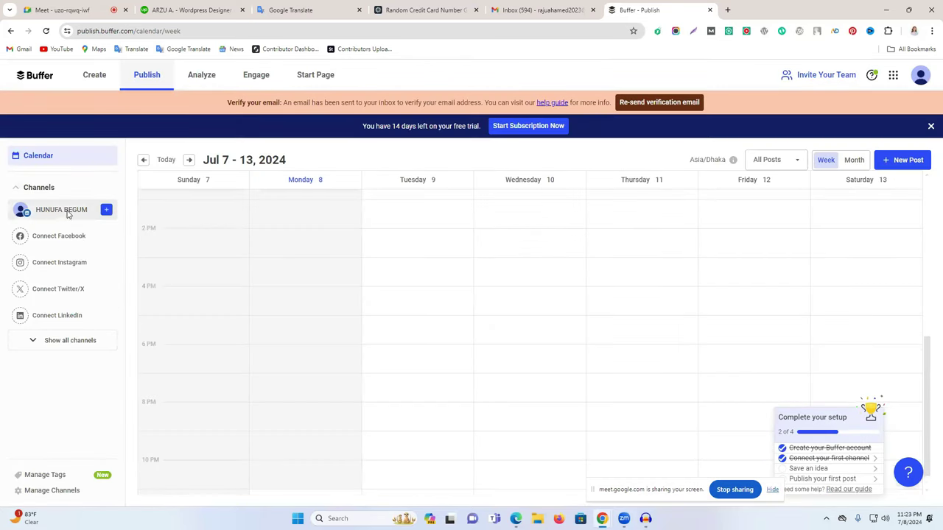
{"action": "scroll", "coordinate": [362, 278], "scroll_direction": "up", "scroll_amount": 5}
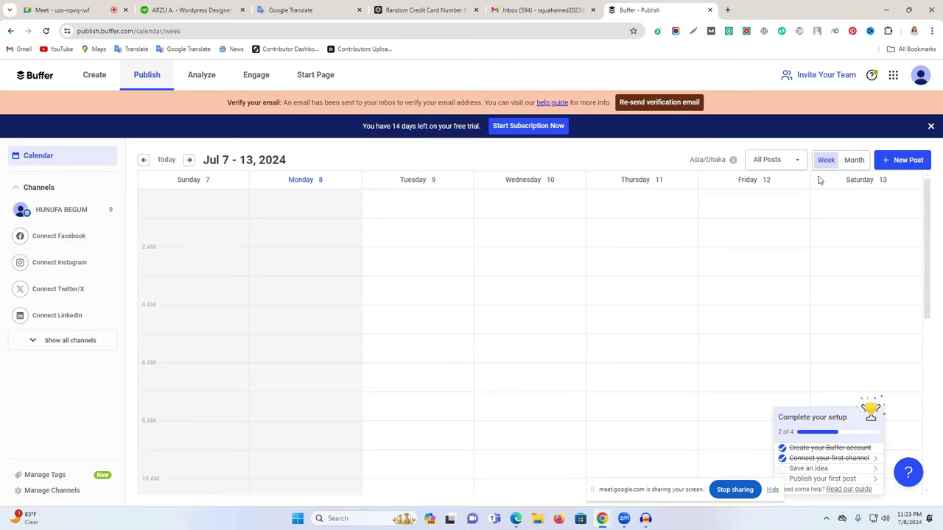
{"action": "left_click", "coordinate": [853, 161]}
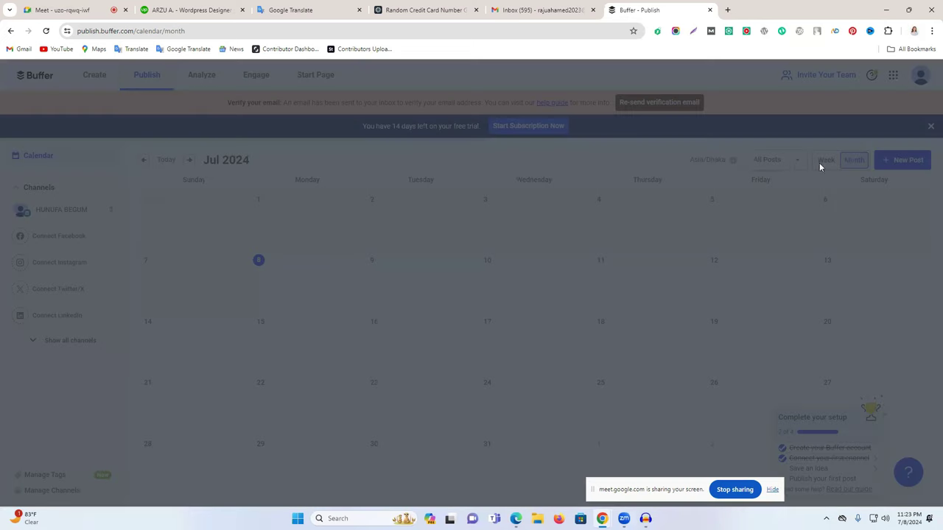
{"action": "left_click", "coordinate": [583, 162]}
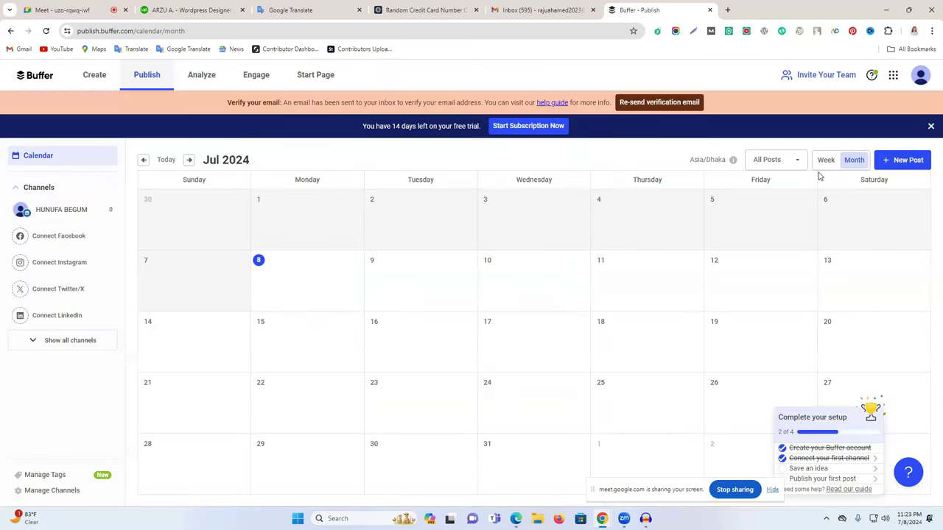
{"action": "left_click", "coordinate": [771, 162]}
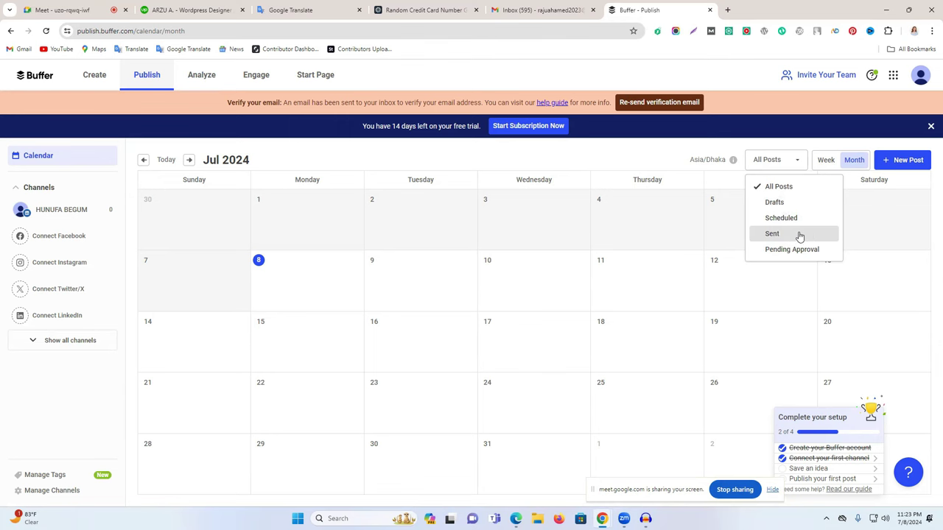
Start a new LinkedIn post containing '10 best tips for good health.' copied from Google Translate.
{"action": "left_click", "coordinate": [891, 164]}
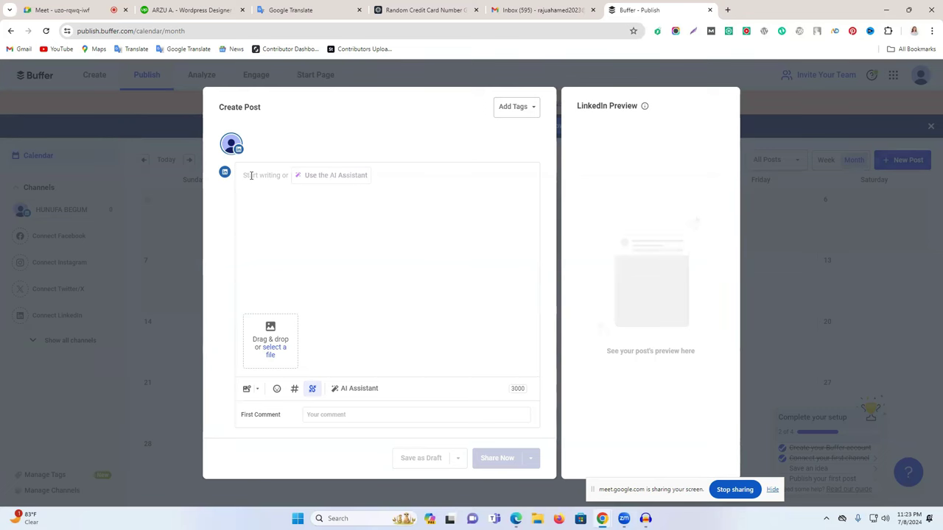
{"action": "left_click", "coordinate": [331, 9]}
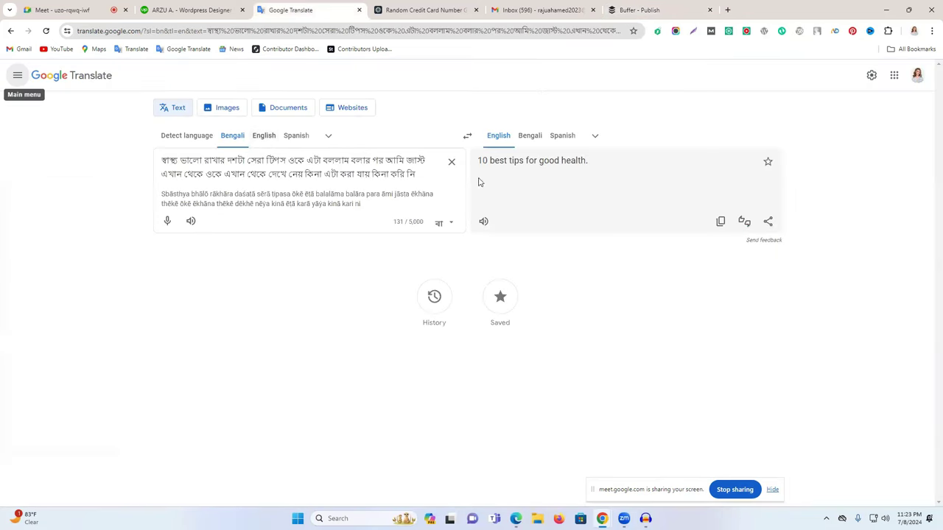
{"action": "left_click", "coordinate": [719, 221]}
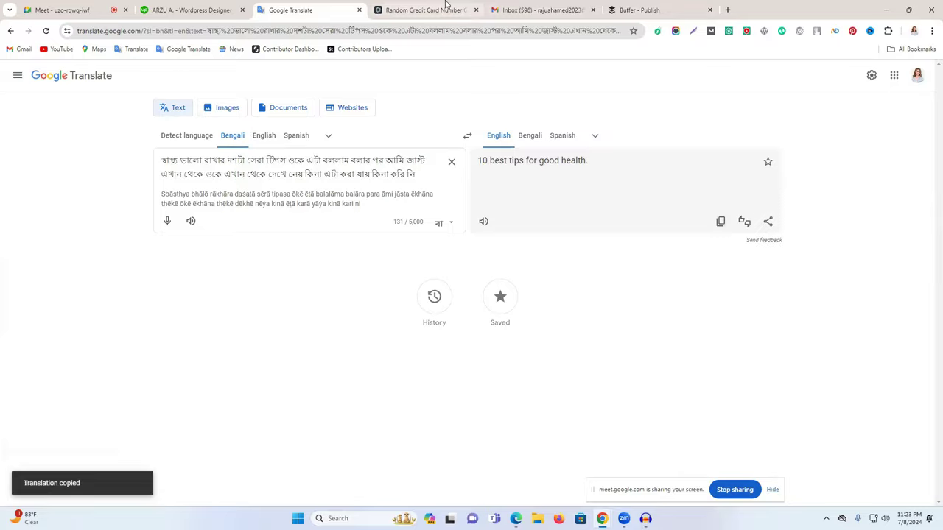
{"action": "left_click", "coordinate": [442, 9]}
{"action": "left_click", "coordinate": [640, 9]}
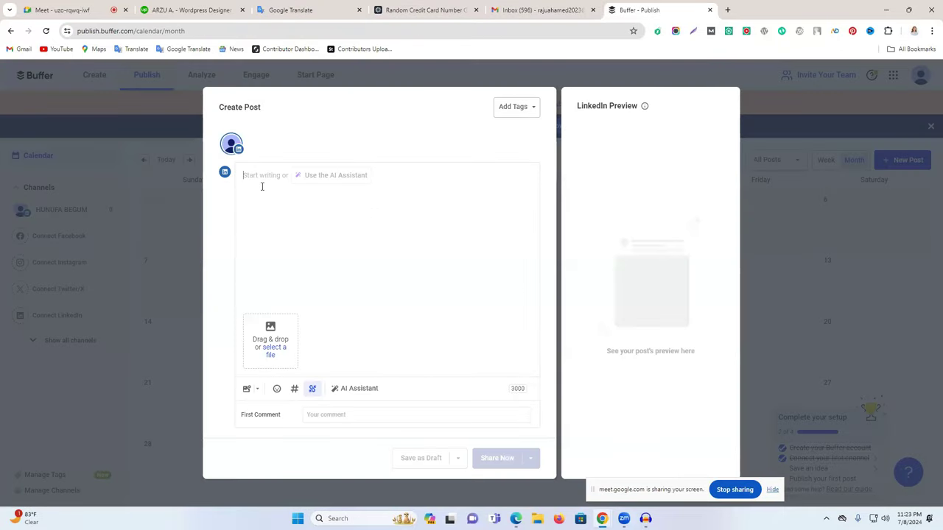
{"action": "key", "text": "ctrl+v"}
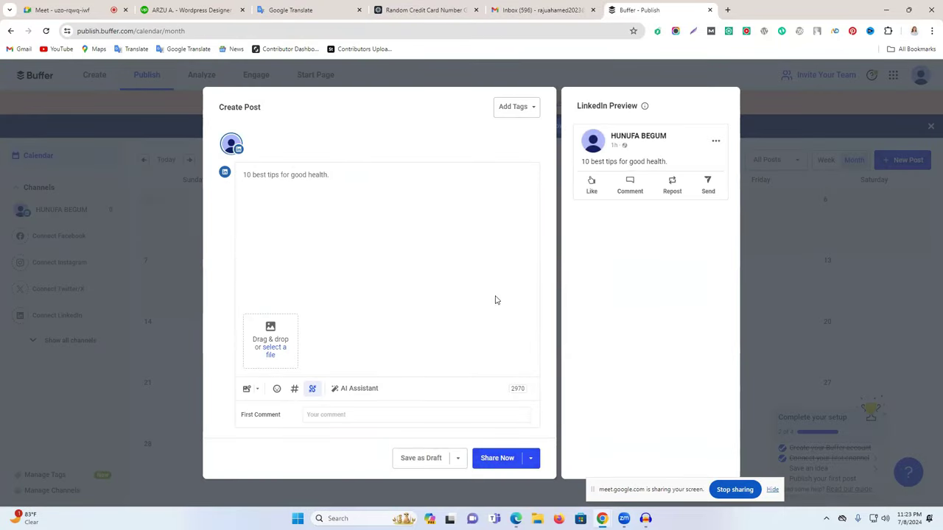
{"action": "triple_click", "coordinate": [342, 175]}
{"action": "left_click", "coordinate": [354, 393]}
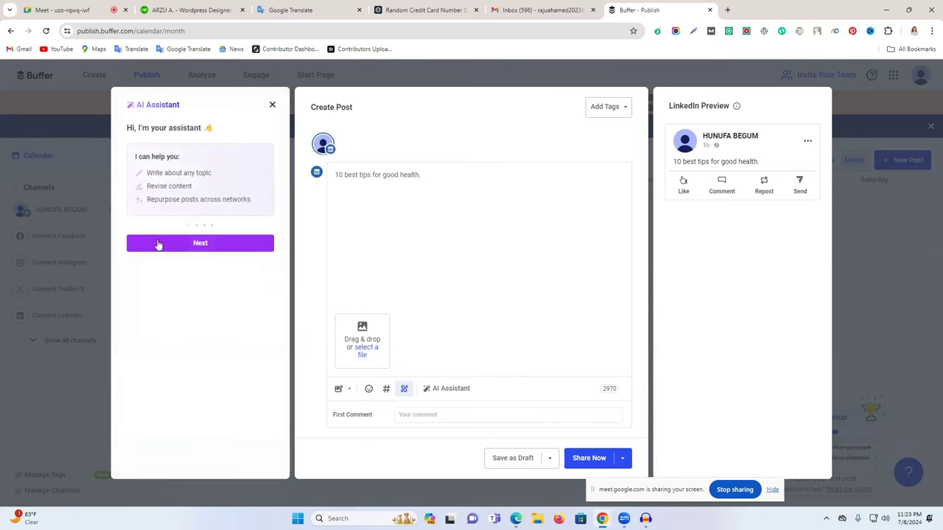
Step through the AI Assistant intro and have it write more from the post text.
{"action": "left_click", "coordinate": [185, 242]}
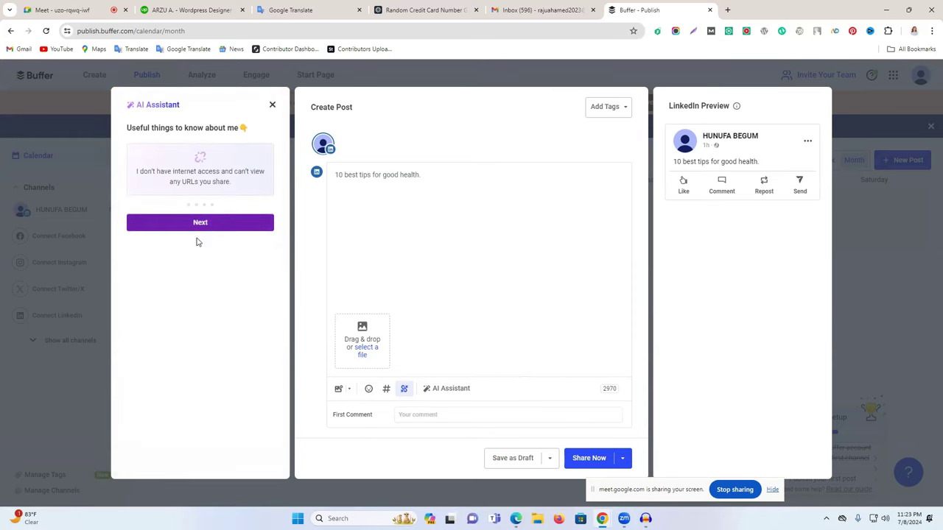
{"action": "left_click", "coordinate": [205, 228]}
{"action": "left_click", "coordinate": [200, 233]}
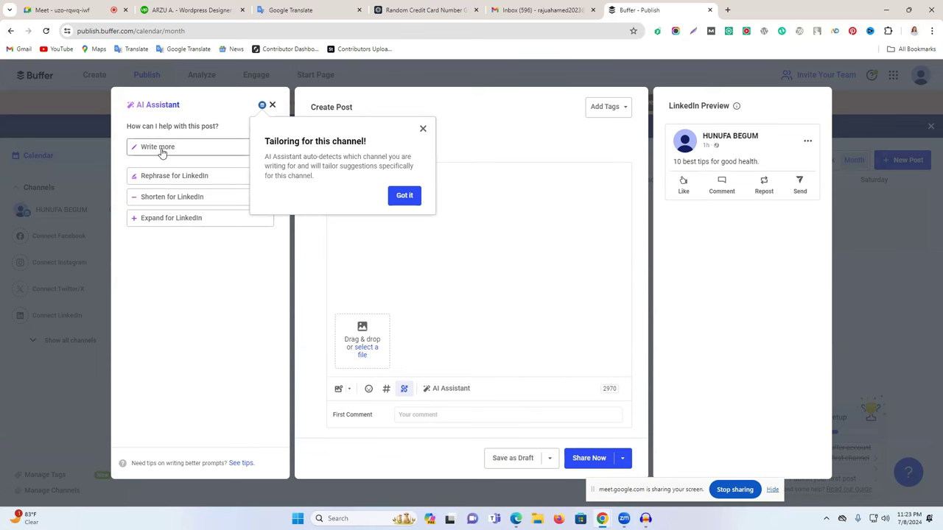
{"action": "left_click", "coordinate": [171, 218]}
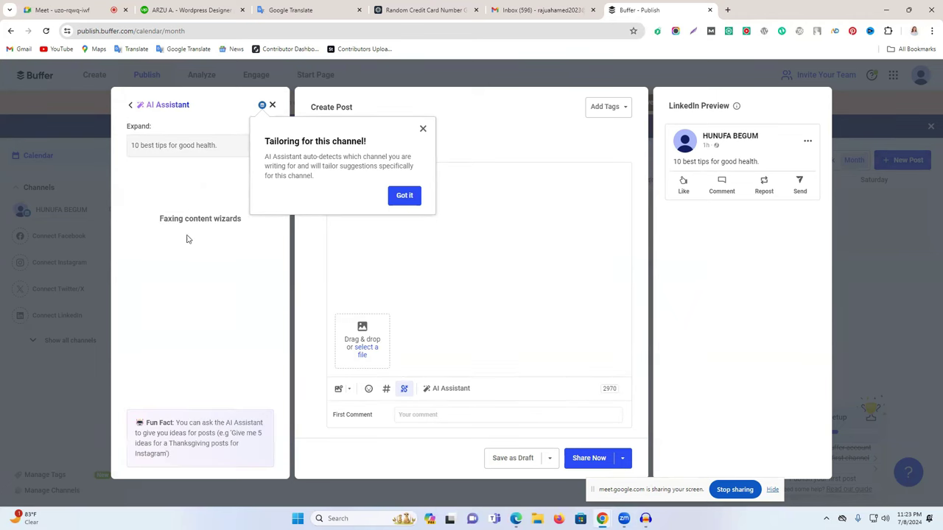
{"action": "left_click", "coordinate": [404, 195]}
{"action": "scroll", "coordinate": [161, 224], "scroll_direction": "down", "scroll_amount": 3}
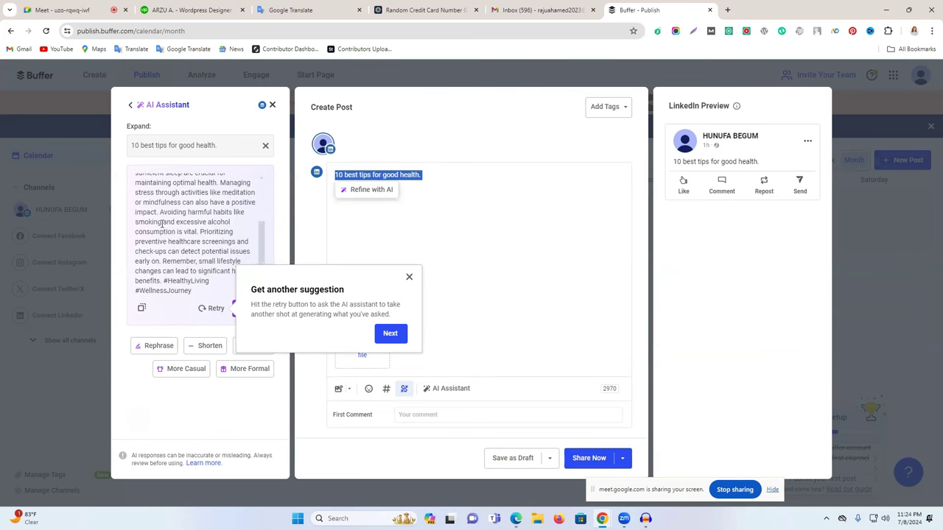
{"action": "scroll", "coordinate": [161, 223], "scroll_direction": "up", "scroll_amount": 3}
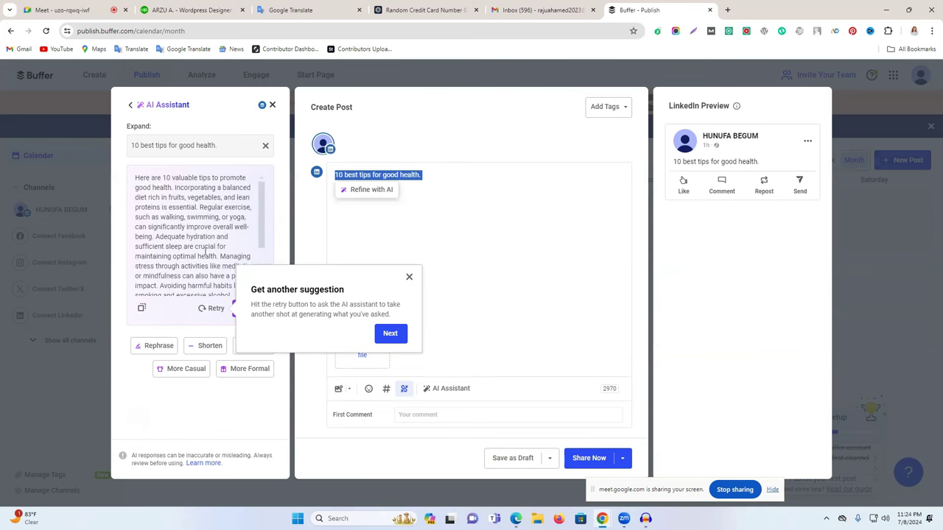
{"action": "scroll", "coordinate": [205, 254], "scroll_direction": "down", "scroll_amount": 3}
Copy the AI-generated ten-tips paragraph and paste it over the existing post text.
{"action": "left_click_drag", "start_coordinate": [204, 291], "coordinate": [169, 179]}
{"action": "left_click", "coordinate": [477, 189]}
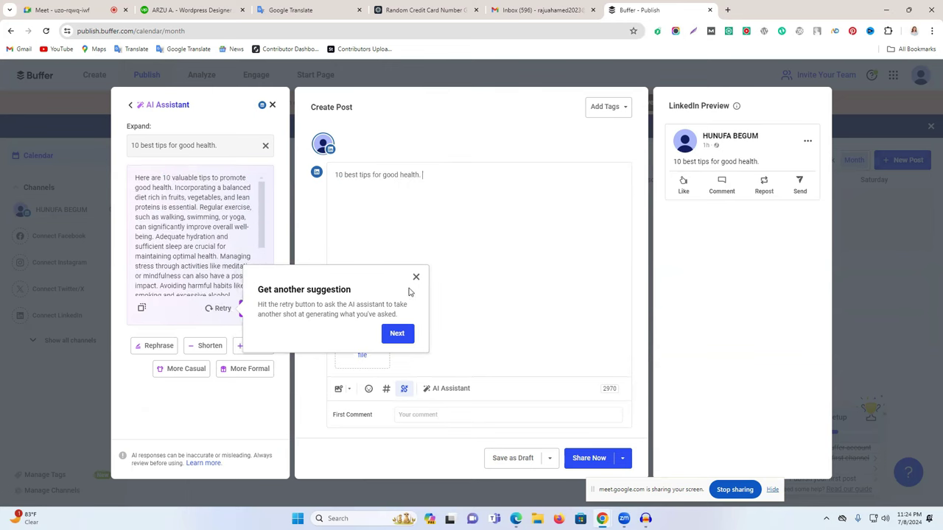
{"action": "left_click", "coordinate": [143, 308]}
{"action": "triple_click", "coordinate": [414, 182]}
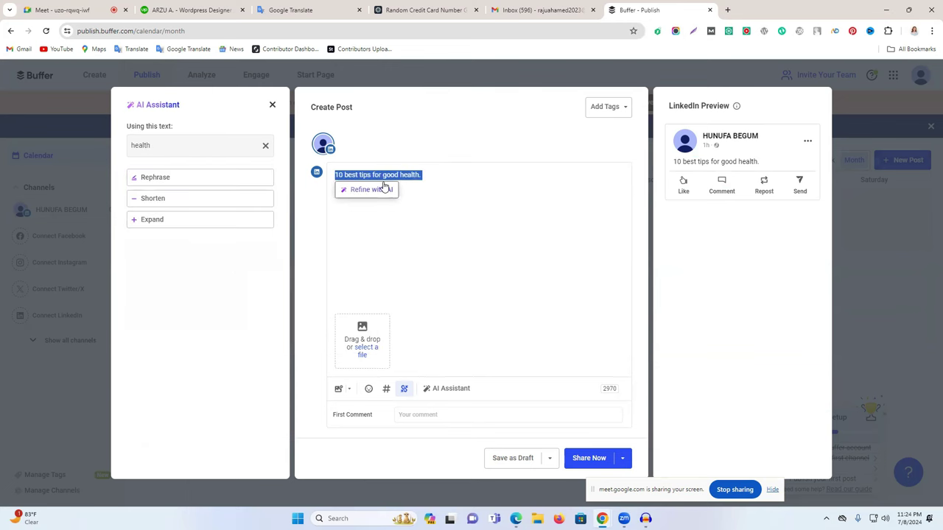
{"action": "key", "text": "ctrl+v"}
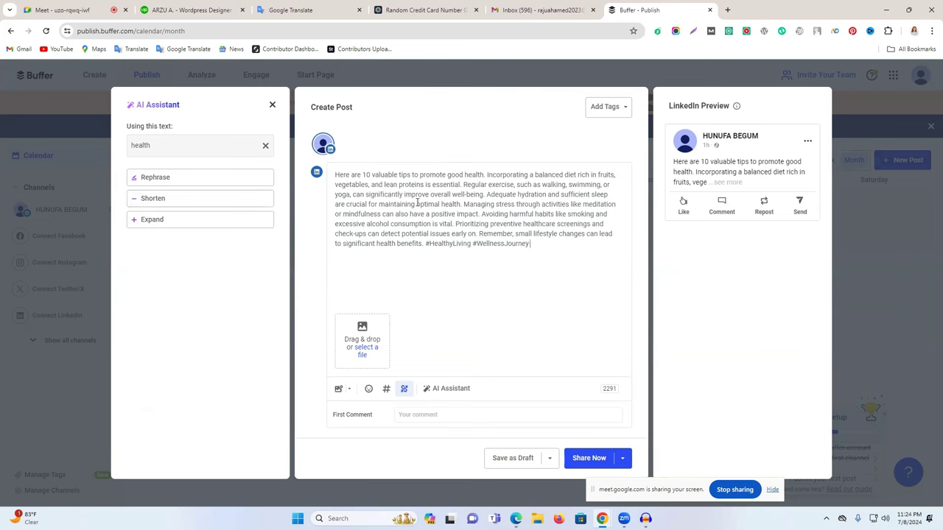
Attach the thumbnail (5) image to the health-tips post.
{"action": "left_click", "coordinate": [364, 336]}
{"action": "scroll", "coordinate": [274, 168], "scroll_direction": "down", "scroll_amount": 3}
{"action": "scroll", "coordinate": [274, 168], "scroll_direction": "up", "scroll_amount": 3}
{"action": "left_click", "coordinate": [129, 140]}
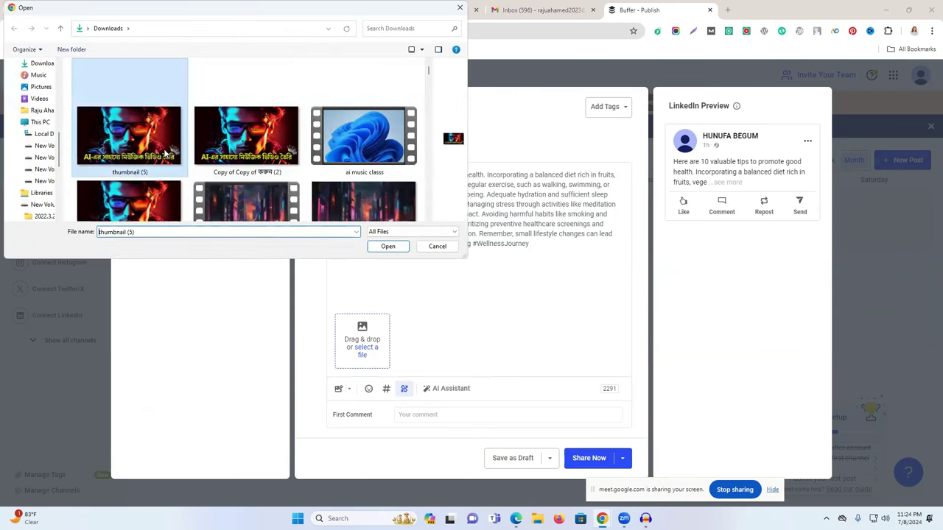
{"action": "left_click", "coordinate": [390, 248]}
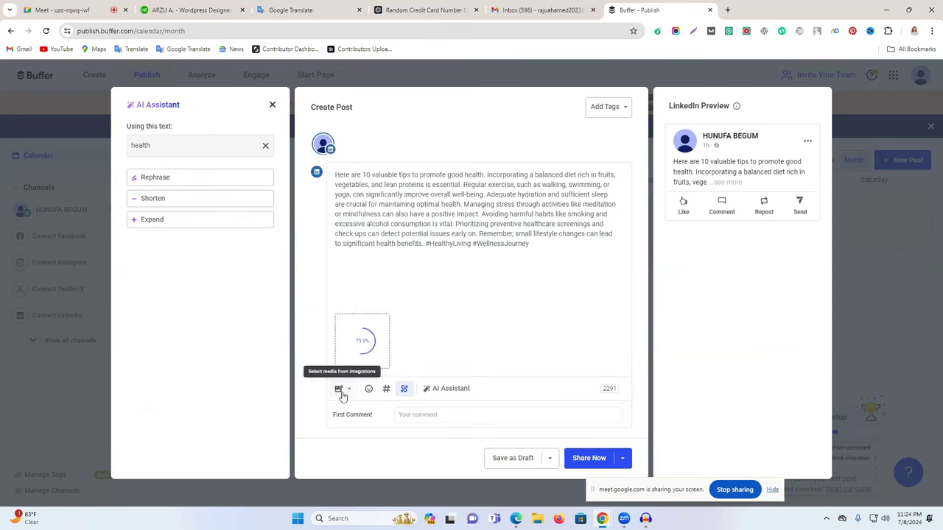
Share the post to LinkedIn immediately with Share Now.
{"action": "left_click", "coordinate": [424, 414]}
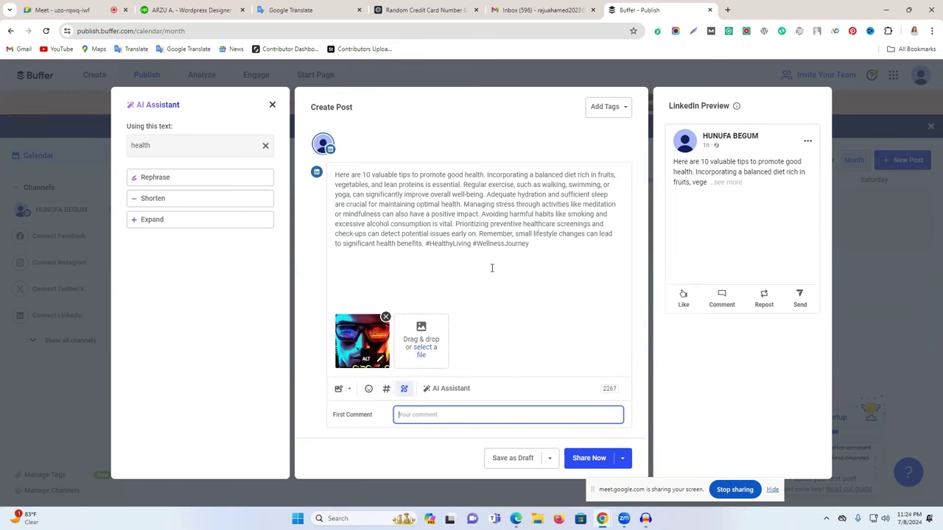
{"action": "left_click", "coordinate": [732, 178]}
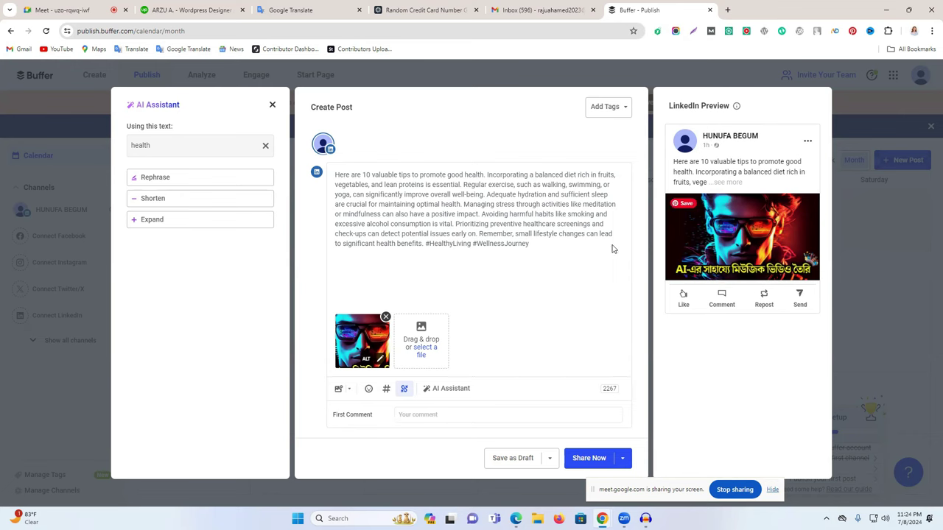
{"action": "left_click", "coordinate": [592, 459]}
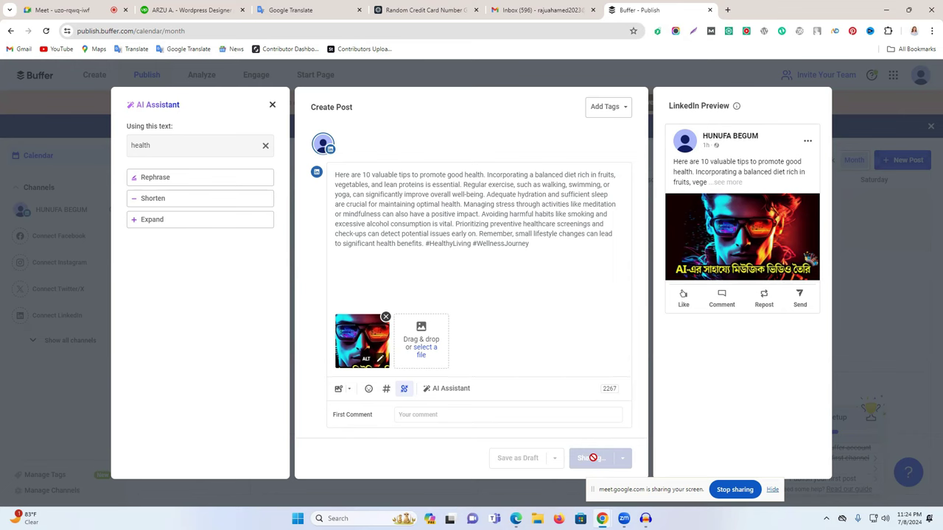
Close the AI assistant and discard the composer draft to return to the calendar.
{"action": "left_click", "coordinate": [272, 105]}
{"action": "left_click", "coordinate": [808, 102]}
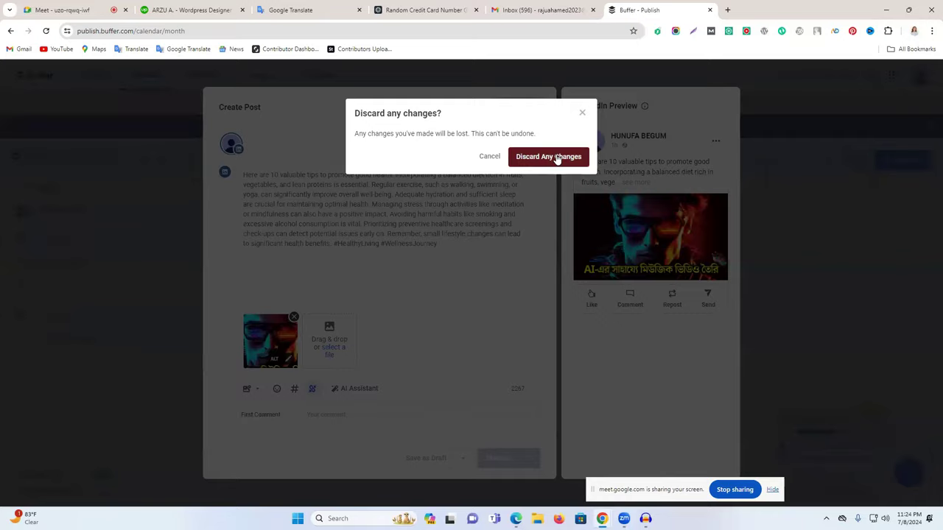
{"action": "left_click", "coordinate": [558, 157]}
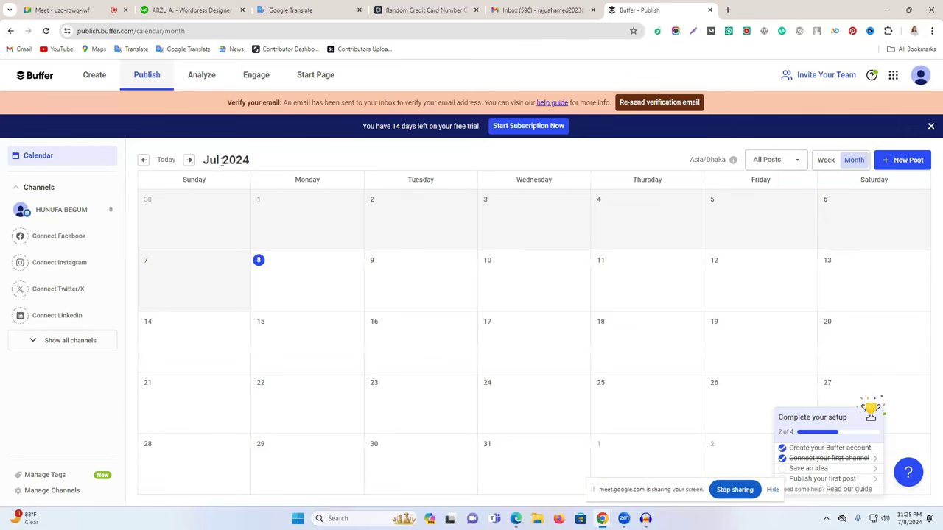
Advance the Publish calendar six months to September 2025.
{"action": "left_click", "coordinate": [189, 161]}
{"action": "left_click", "coordinate": [189, 161]}
{"action": "left_click", "coordinate": [189, 161]}
{"action": "left_click", "coordinate": [189, 161]}
{"action": "left_click", "coordinate": [189, 161]}
{"action": "left_click", "coordinate": [190, 160]}
{"action": "left_click", "coordinate": [189, 161]}
{"action": "left_click", "coordinate": [189, 161]}
{"action": "left_click", "coordinate": [189, 161]}
{"action": "left_click", "coordinate": [189, 161]}
{"action": "left_click", "coordinate": [189, 161]}
{"action": "left_click", "coordinate": [190, 160]}
{"action": "left_click", "coordinate": [189, 161]}
{"action": "left_click", "coordinate": [189, 161]}
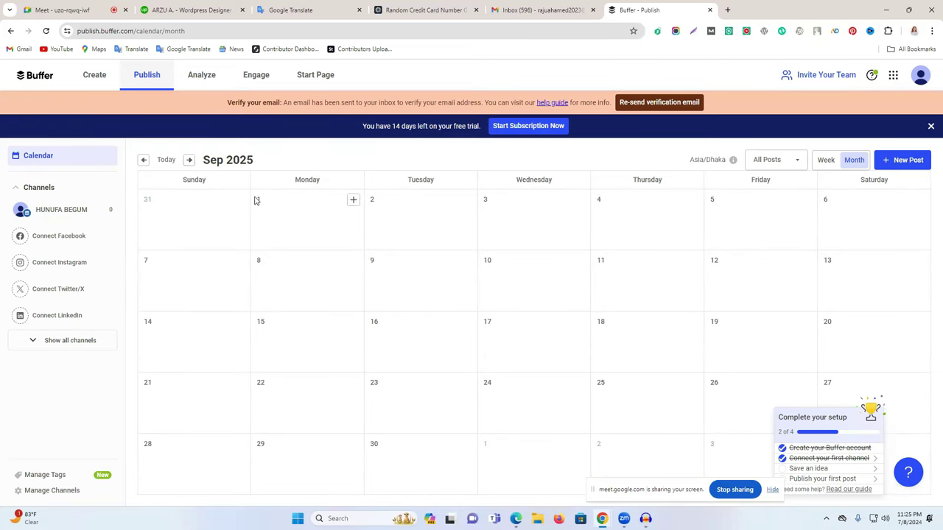
Dismiss the post-shared notice and discard the empty Sep 1 draft.
{"action": "left_click", "coordinate": [356, 201]}
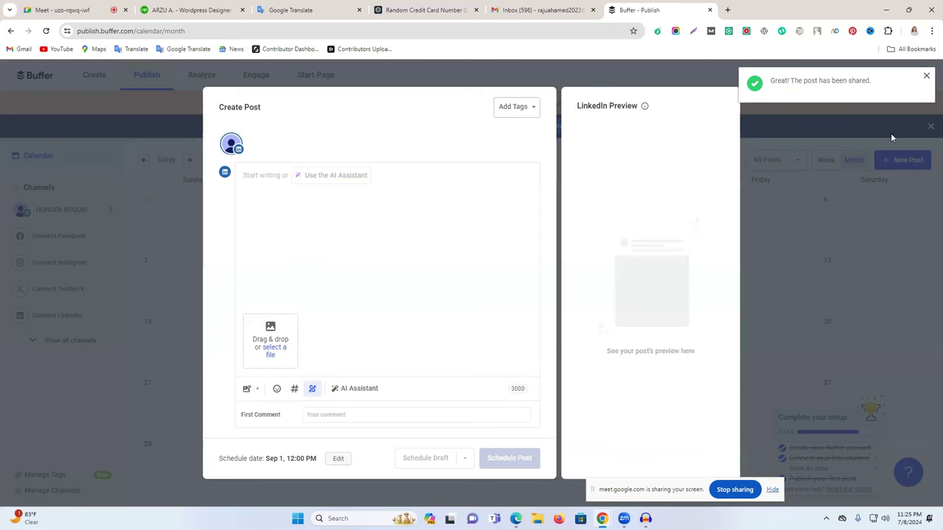
{"action": "left_click", "coordinate": [927, 76]}
{"action": "left_click", "coordinate": [780, 274]}
{"action": "left_click", "coordinate": [537, 164]}
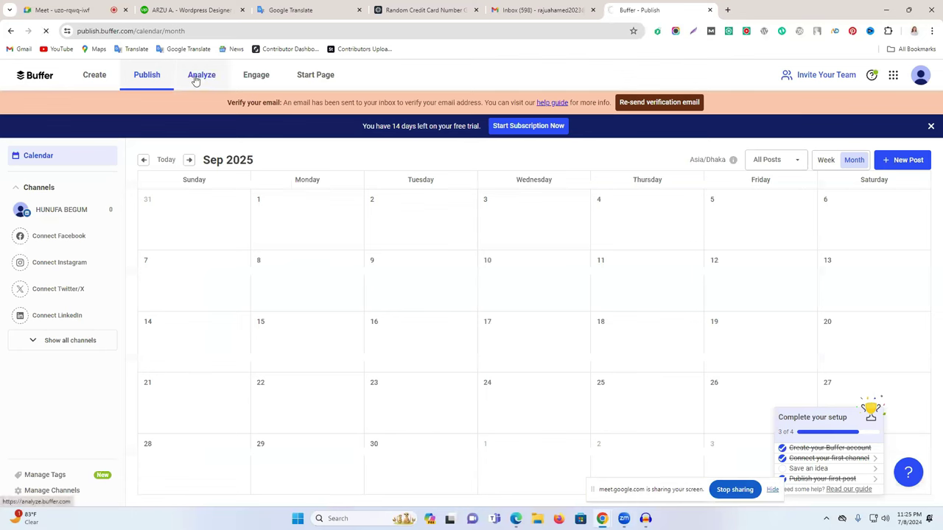
Skim the Analyze dashboard and Engage page, then go back to the Jul 7–13 Publish week.
{"action": "left_click", "coordinate": [209, 79]}
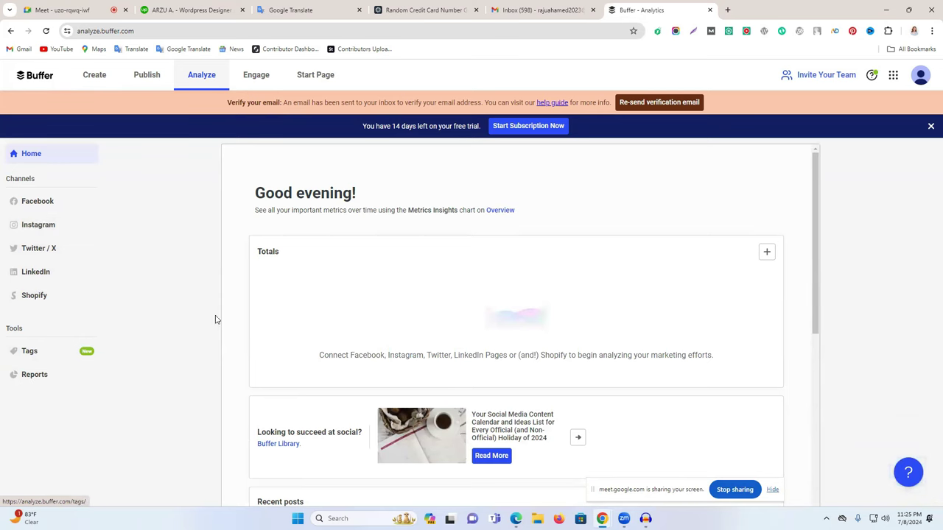
{"action": "scroll", "coordinate": [416, 431], "scroll_direction": "down", "scroll_amount": 2}
{"action": "scroll", "coordinate": [416, 432], "scroll_direction": "down", "scroll_amount": 5}
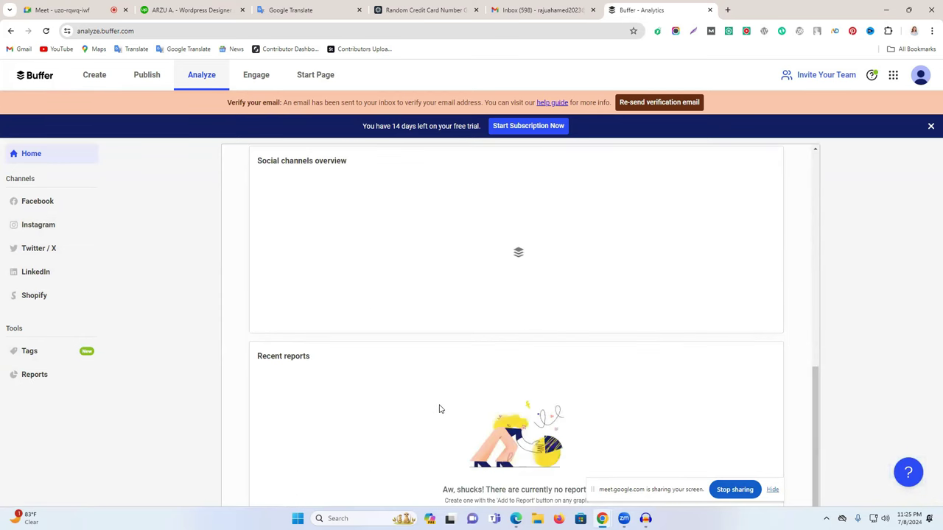
{"action": "scroll", "coordinate": [440, 410], "scroll_direction": "up", "scroll_amount": 7}
{"action": "left_click", "coordinate": [240, 85]}
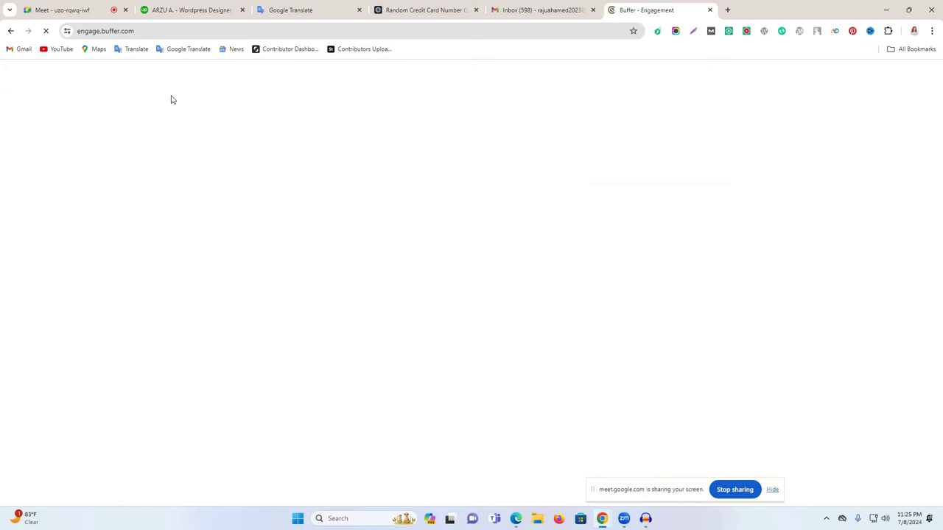
{"action": "left_click", "coordinate": [10, 31]}
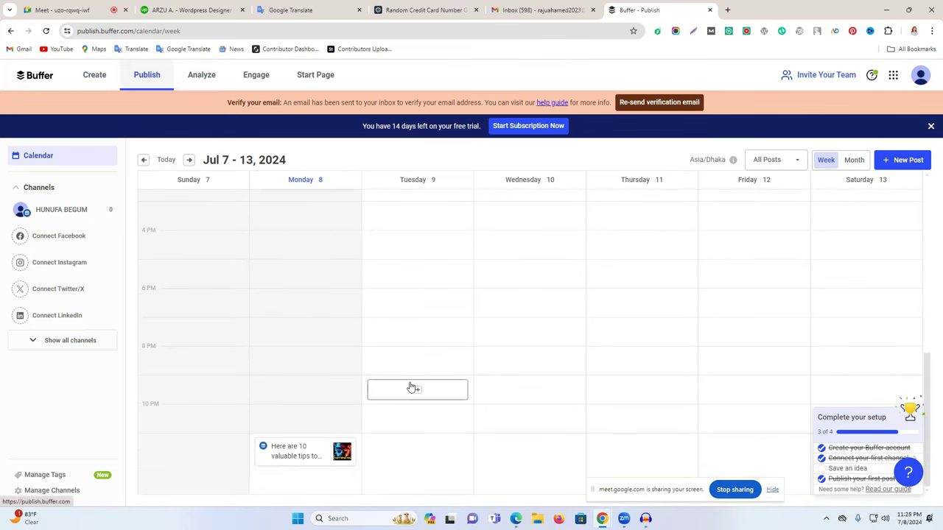
Peek at the TikTok connection sign-in via Show all channels, then return to the Monday health-tips post's stats.
{"action": "mouse_move", "coordinate": [312, 455]}
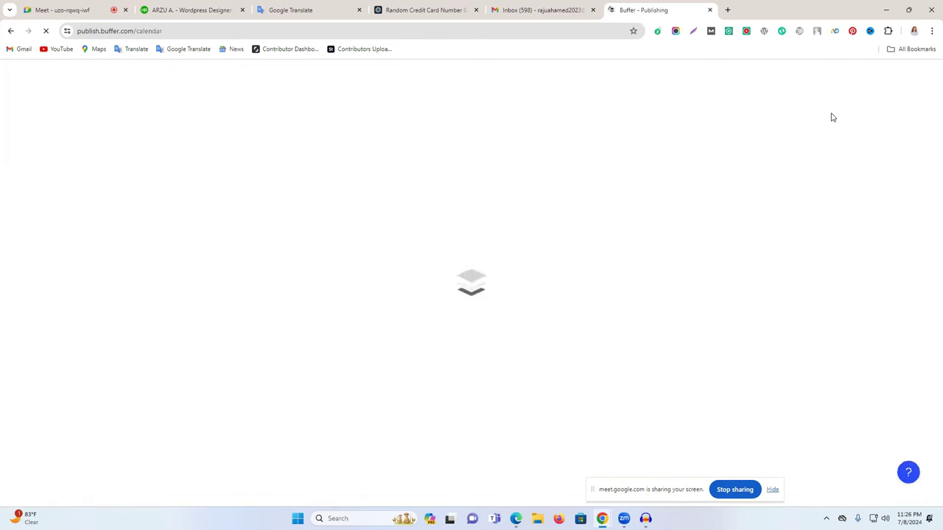
{"action": "left_click", "coordinate": [926, 79]}
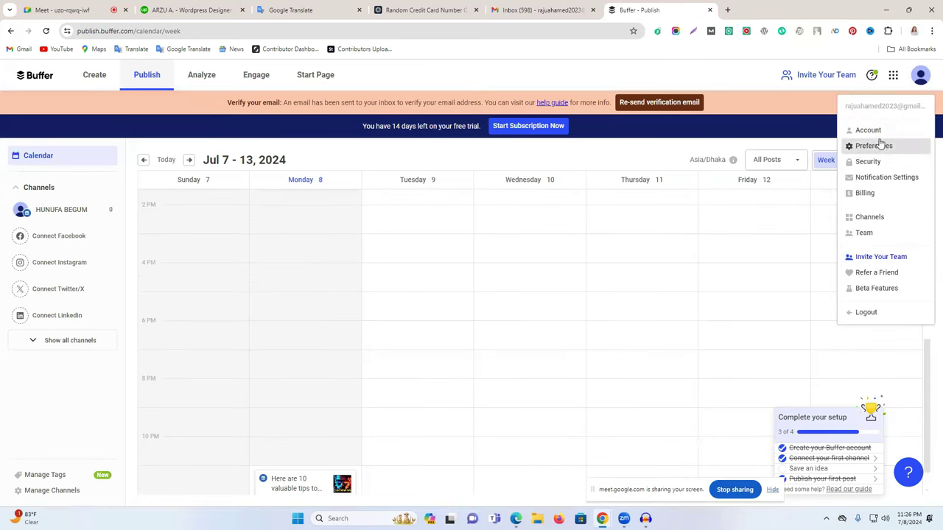
{"action": "left_click", "coordinate": [87, 345]}
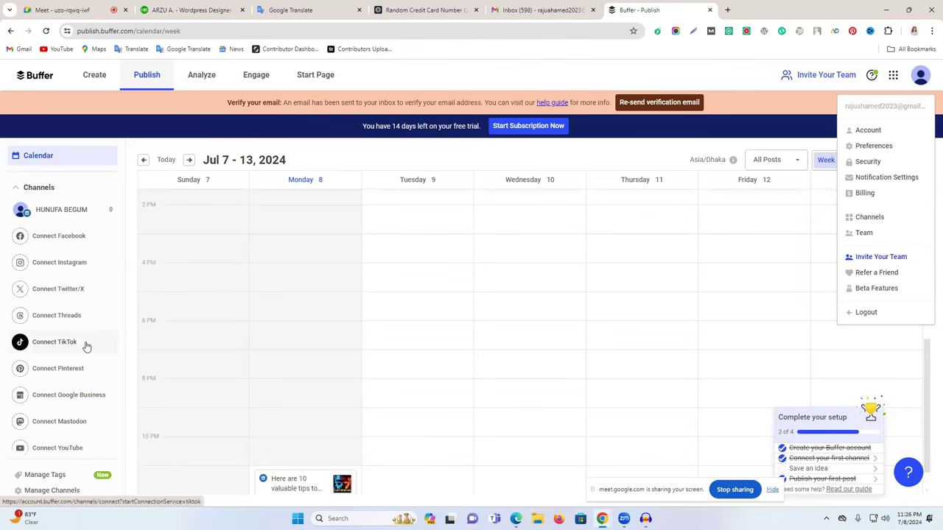
{"action": "left_click", "coordinate": [86, 345]}
{"action": "scroll", "coordinate": [84, 376], "scroll_direction": "down", "scroll_amount": 1}
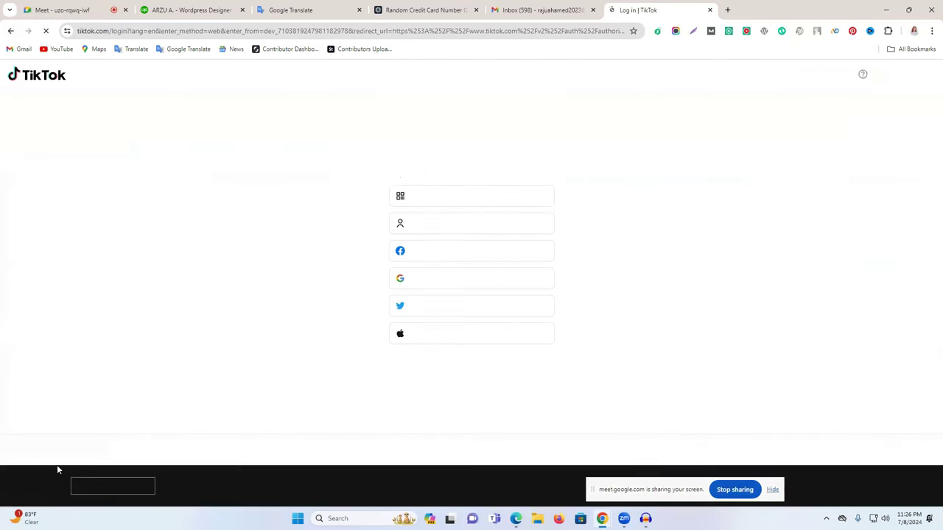
{"action": "left_click", "coordinate": [10, 31]}
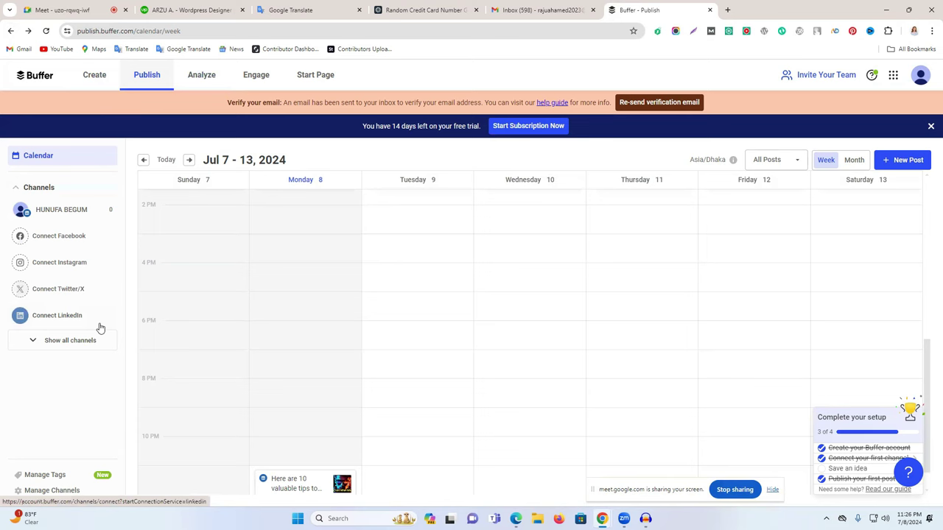
{"action": "scroll", "coordinate": [381, 362], "scroll_direction": "down", "scroll_amount": 1}
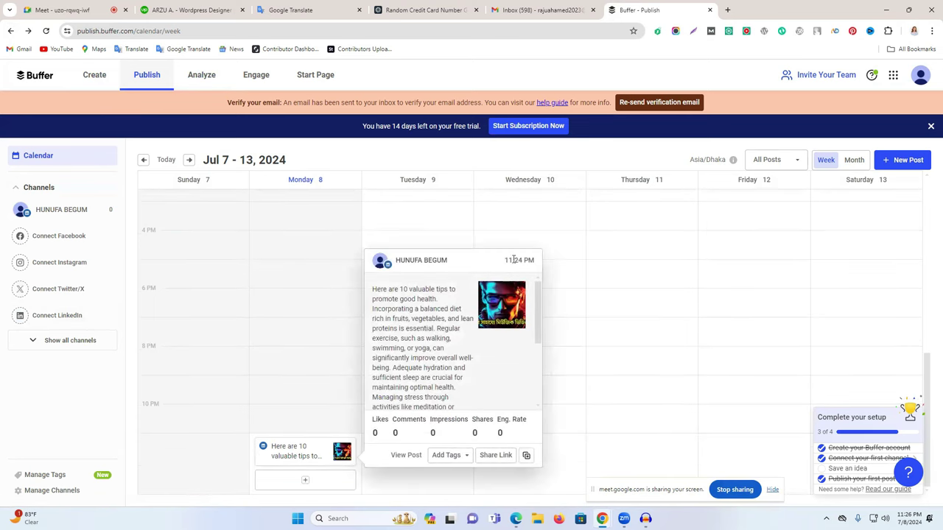
{"action": "left_click", "coordinate": [919, 78]}
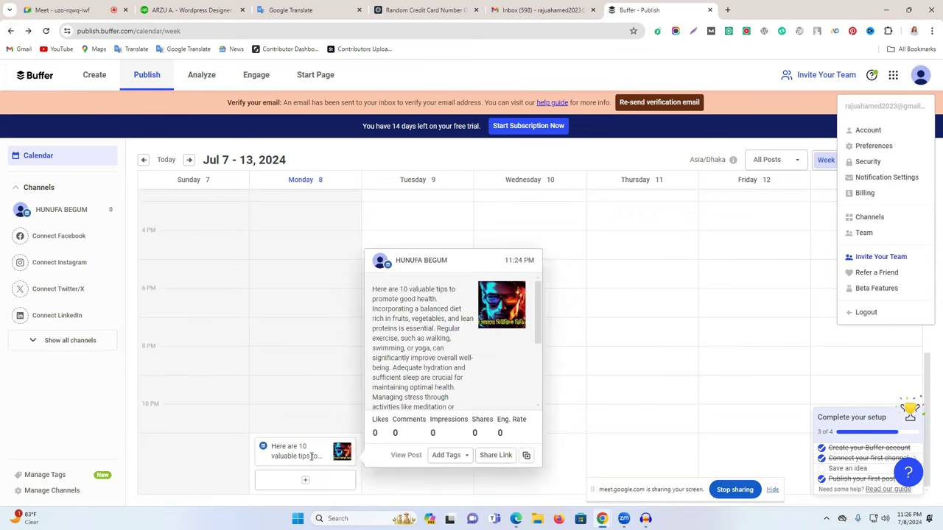
{"action": "left_click", "coordinate": [640, 275]}
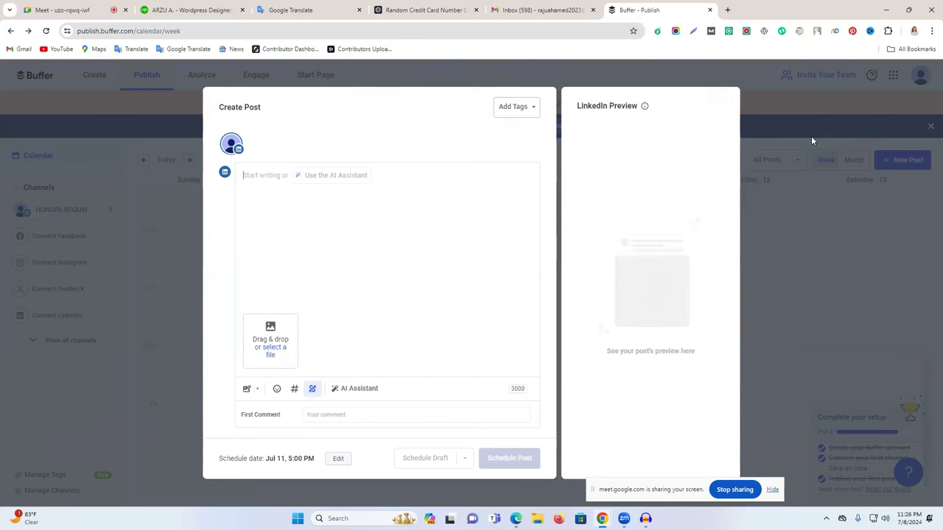
{"action": "left_click", "coordinate": [846, 196]}
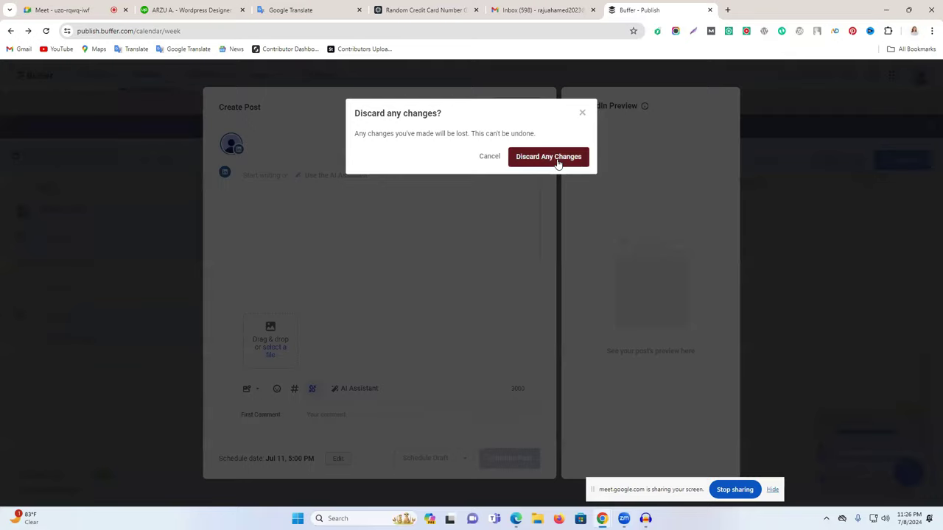
{"action": "left_click", "coordinate": [558, 159]}
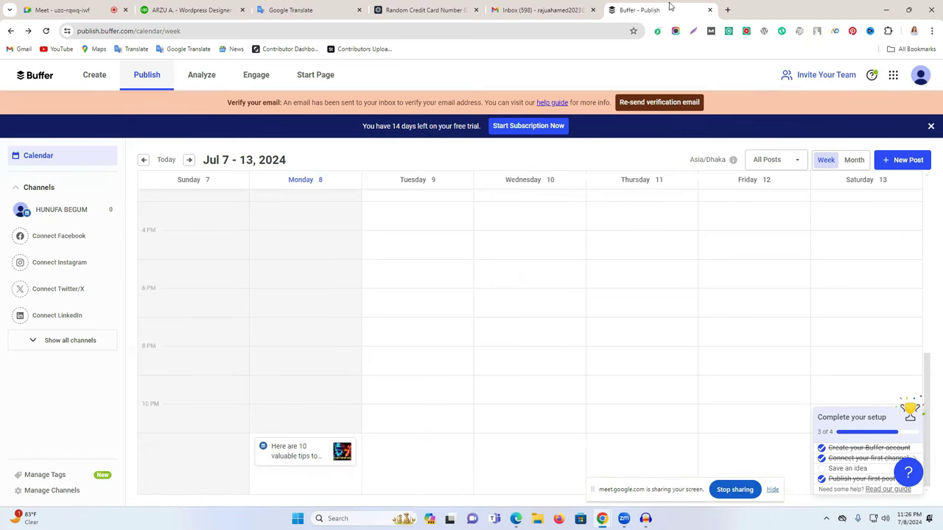
Load the LinkedIn profile page in a new tab and scroll to its Activity.
{"action": "left_click", "coordinate": [727, 10]}
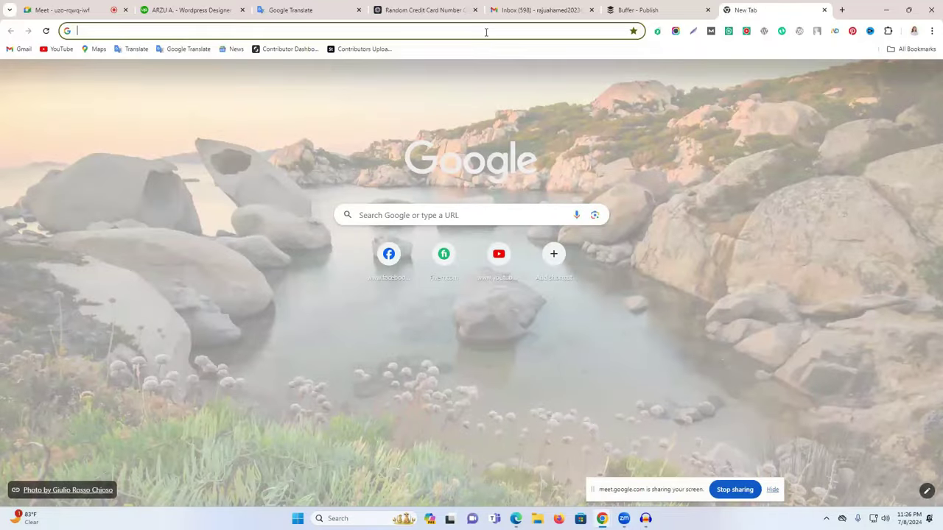
{"action": "left_click", "coordinate": [485, 32]}
{"action": "type", "text": "lifetapagency.com"}
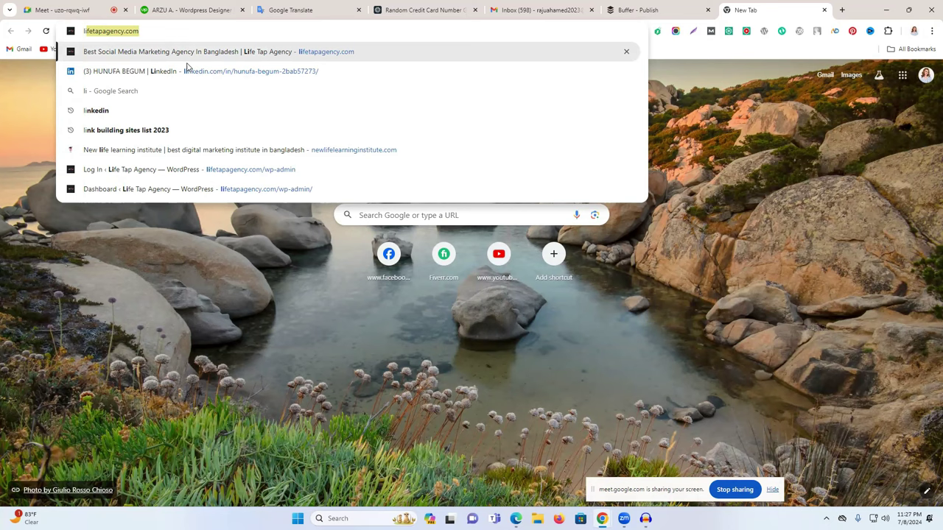
{"action": "key", "text": "Down"}
{"action": "key", "text": "Return"}
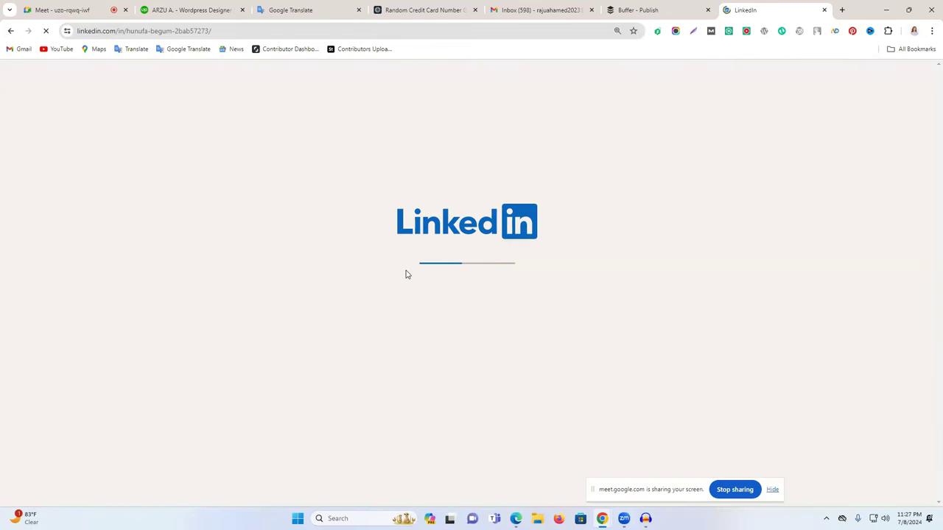
{"action": "scroll", "coordinate": [383, 291], "scroll_direction": "down", "scroll_amount": 6}
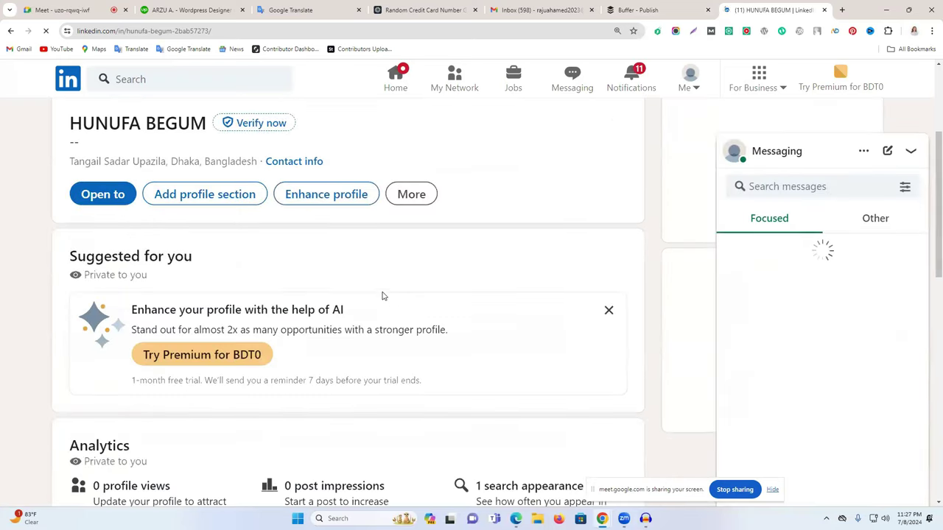
{"action": "scroll", "coordinate": [382, 295], "scroll_direction": "down", "scroll_amount": 5}
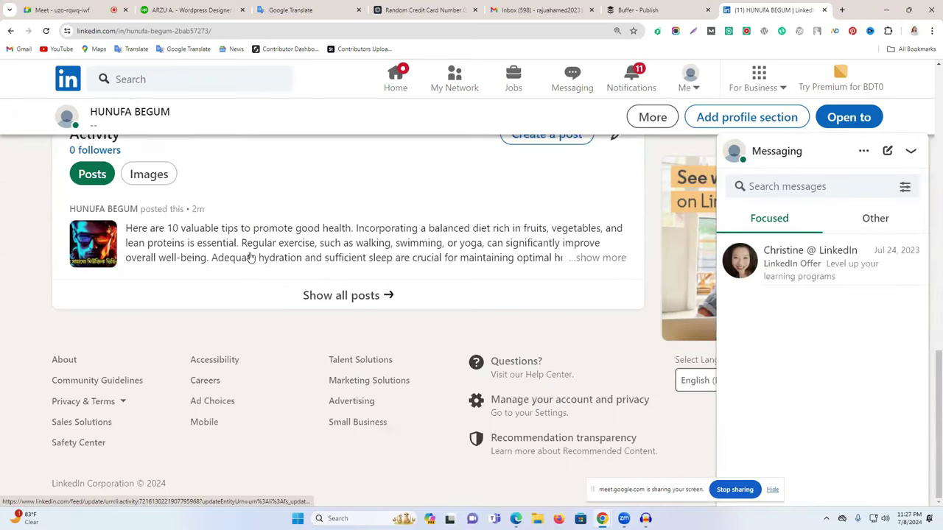
Open the health-tips post, remove it via its ⋯ menu, and return to the Buffer calendar.
{"action": "left_click", "coordinate": [95, 234]}
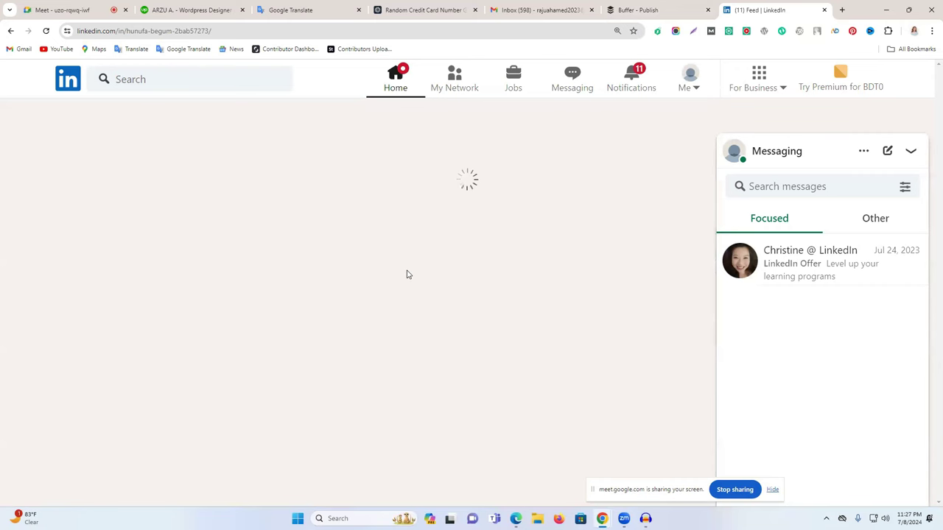
{"action": "left_click", "coordinate": [911, 151]}
{"action": "left_click", "coordinate": [623, 131]}
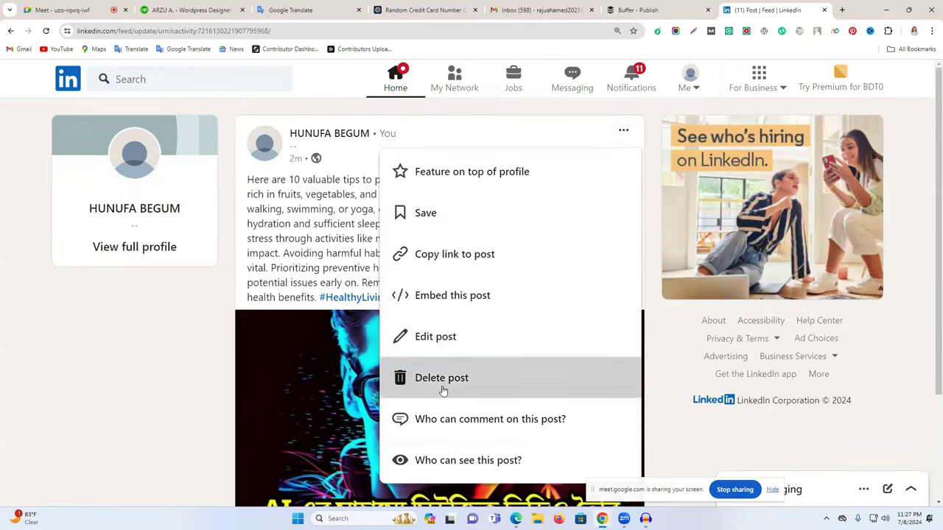
{"action": "left_click", "coordinate": [420, 378]}
{"action": "left_click", "coordinate": [552, 182]}
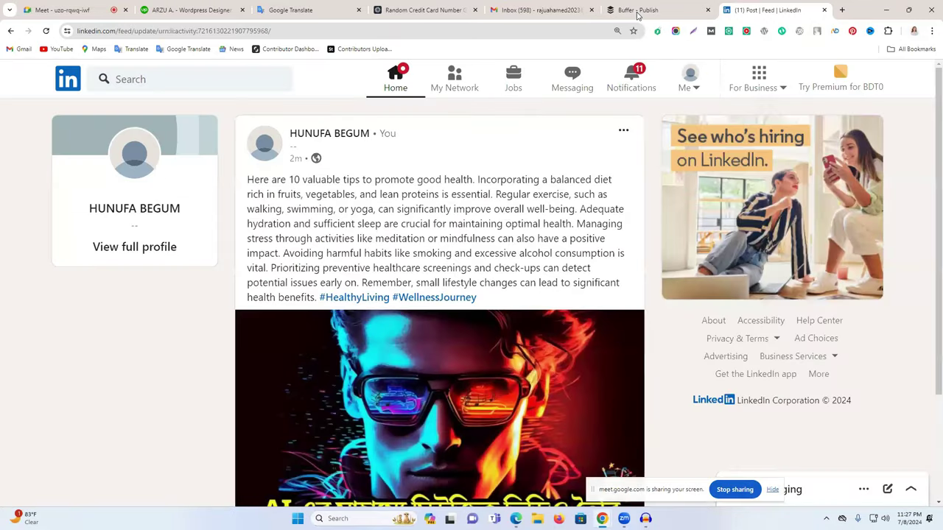
{"action": "left_click", "coordinate": [637, 11]}
{"action": "scroll", "coordinate": [456, 243], "scroll_direction": "up", "scroll_amount": 3}
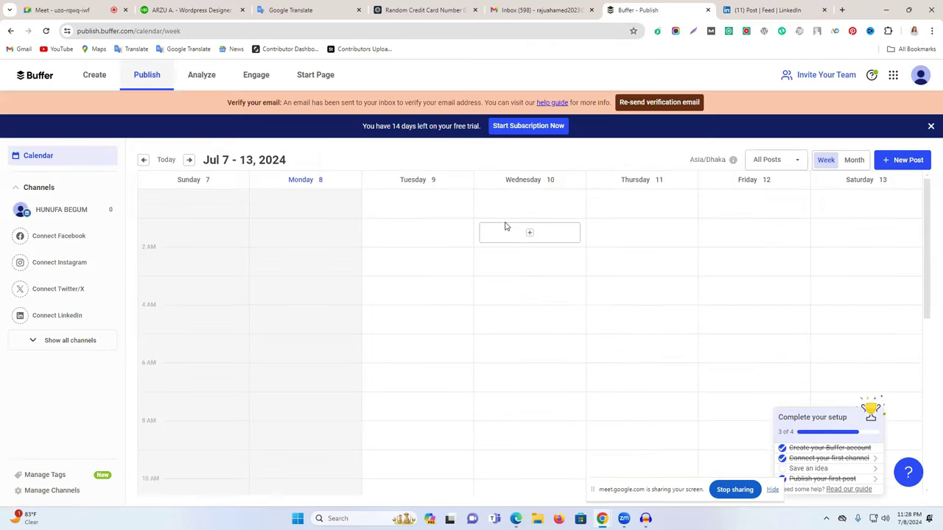
View the channel's Queue, close the free-trial banner, and go to the Create ideas board.
{"action": "scroll", "coordinate": [376, 225], "scroll_direction": "down", "scroll_amount": 5}
{"action": "scroll", "coordinate": [295, 275], "scroll_direction": "down", "scroll_amount": 2}
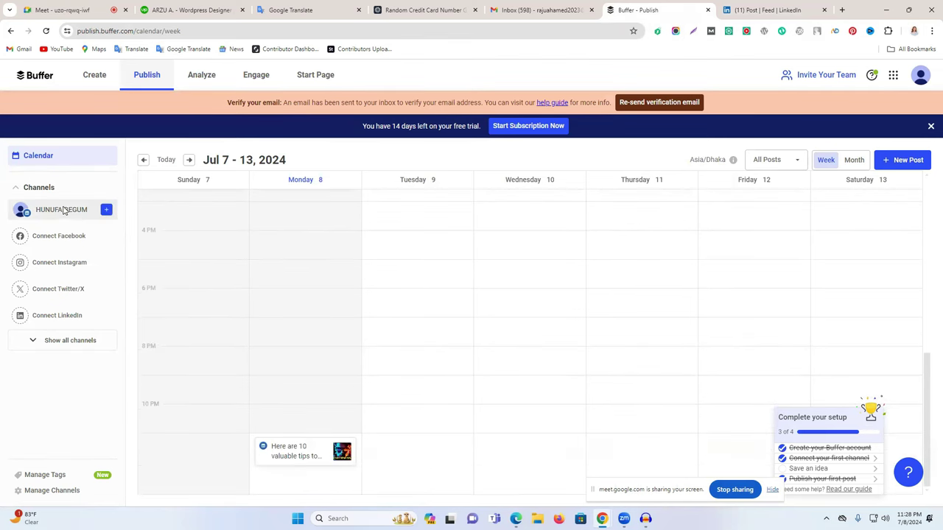
{"action": "left_click", "coordinate": [30, 212]}
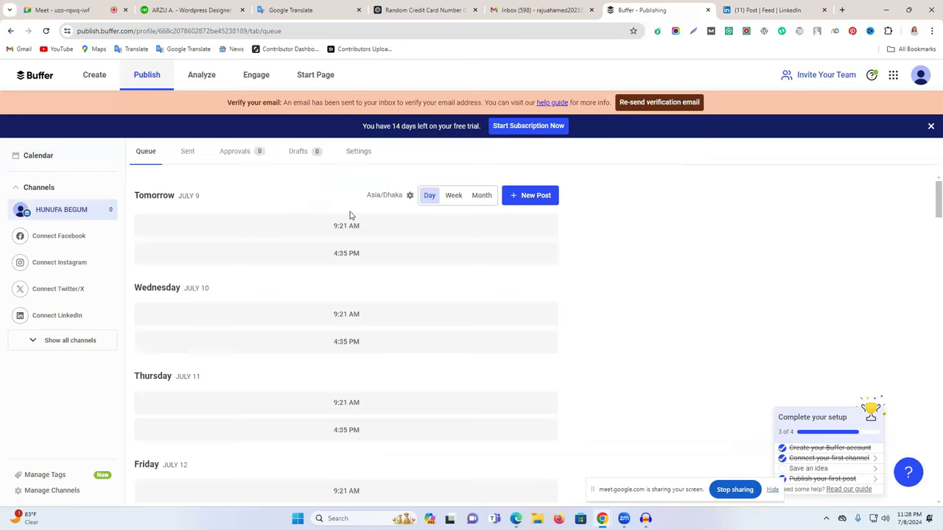
{"action": "scroll", "coordinate": [387, 251], "scroll_direction": "down", "scroll_amount": 5}
{"action": "scroll", "coordinate": [386, 270], "scroll_direction": "up", "scroll_amount": 5}
{"action": "left_click", "coordinate": [930, 126]}
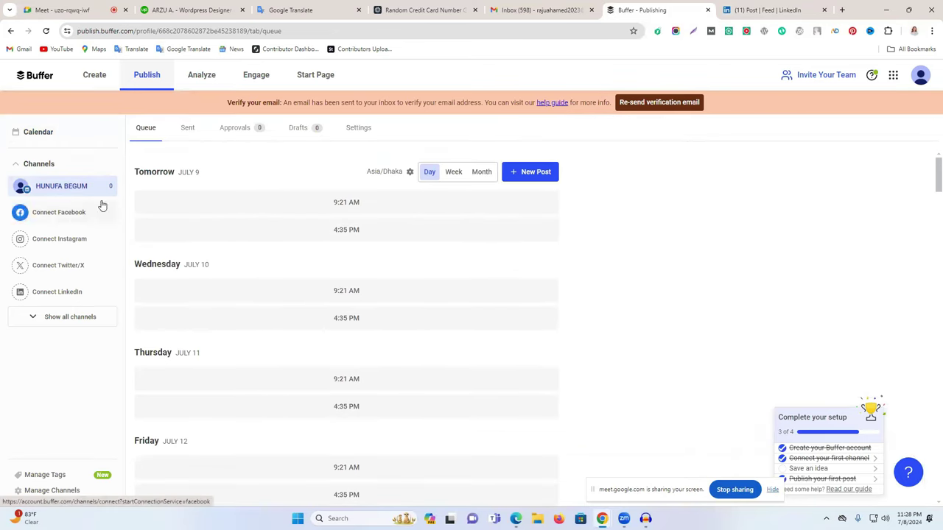
{"action": "left_click", "coordinate": [530, 174]}
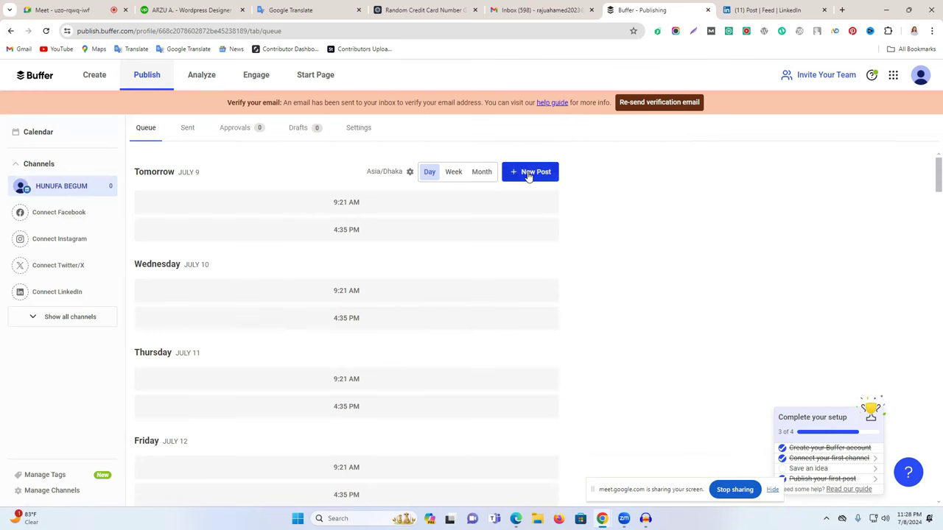
{"action": "left_click", "coordinate": [96, 78]}
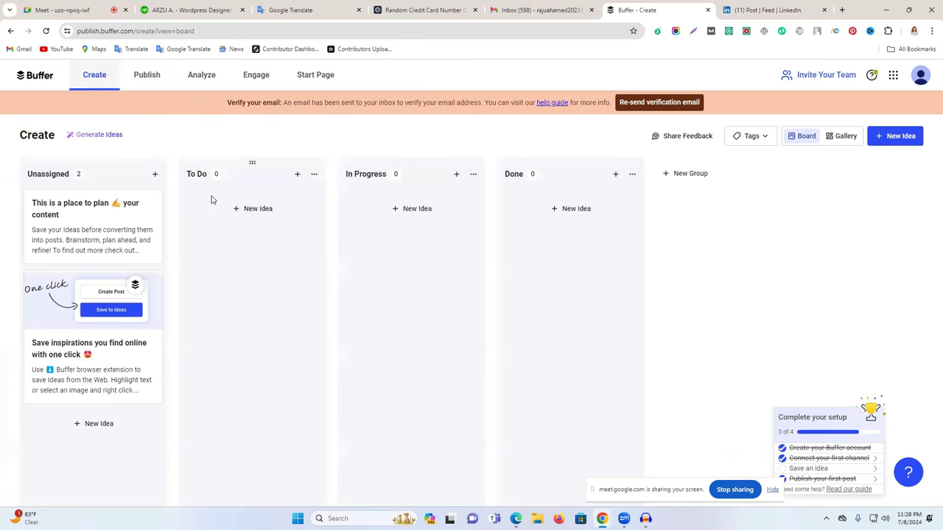
Switch to the Publish calendar and page forward week by week to December.
{"action": "left_click", "coordinate": [576, 204]}
{"action": "left_click", "coordinate": [151, 83]}
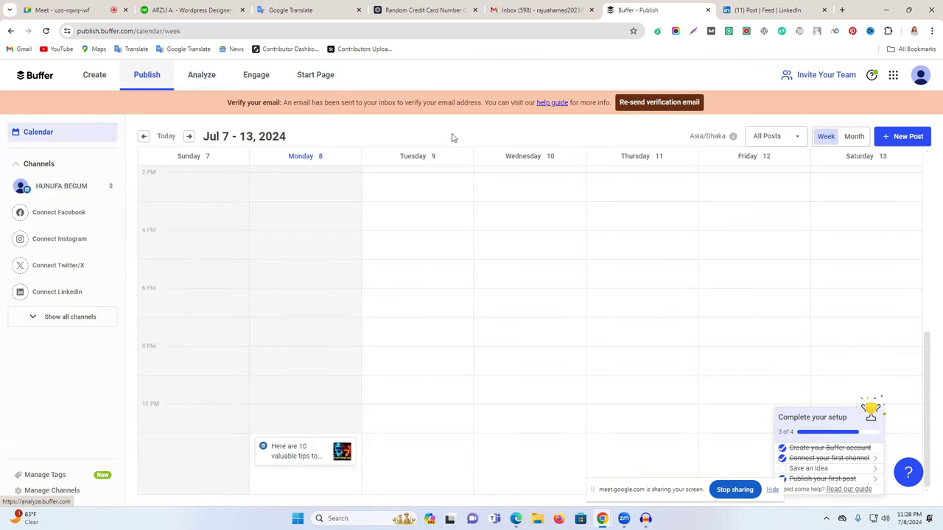
{"action": "scroll", "coordinate": [678, 250], "scroll_direction": "up", "scroll_amount": 6}
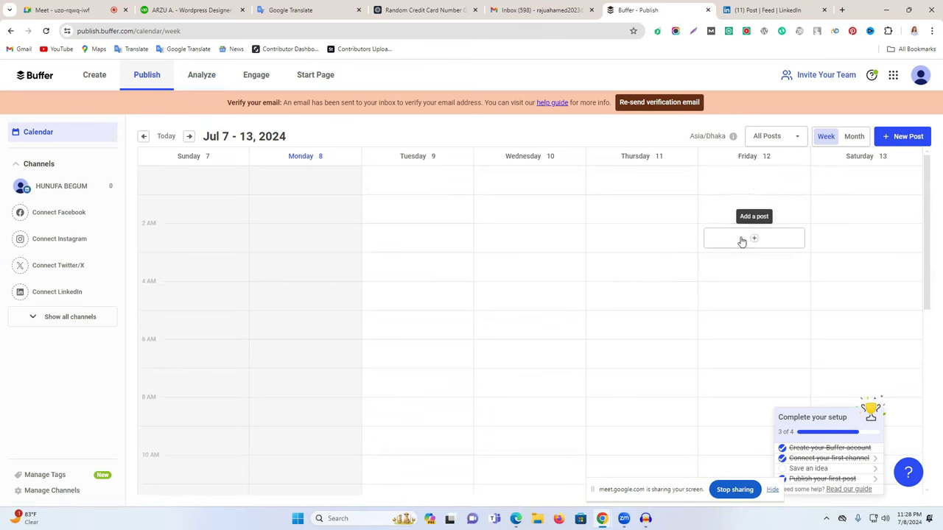
{"action": "left_click", "coordinate": [189, 138]}
{"action": "left_click", "coordinate": [189, 138]}
{"action": "left_click", "coordinate": [189, 138]}
{"action": "left_click", "coordinate": [189, 138]}
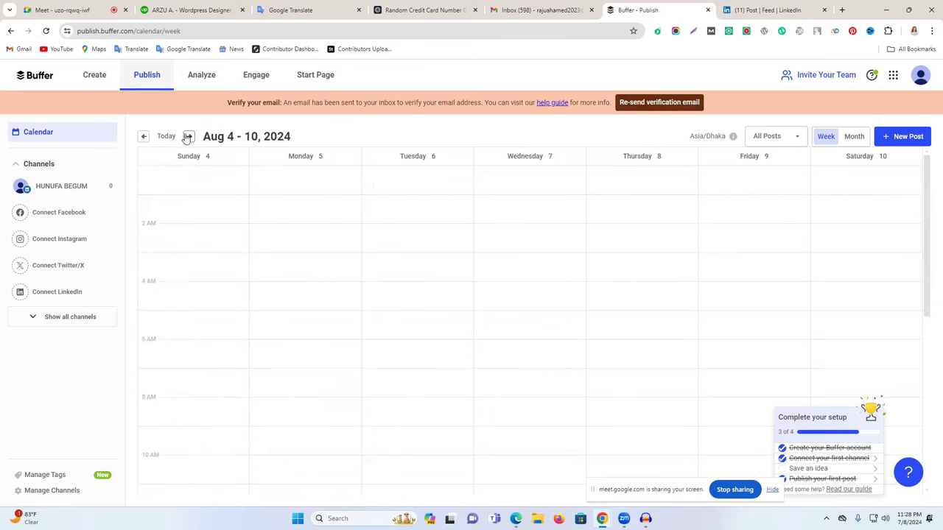
{"action": "left_click", "coordinate": [189, 138]}
{"action": "triple_click", "coordinate": [189, 138]}
{"action": "triple_click", "coordinate": [189, 138]}
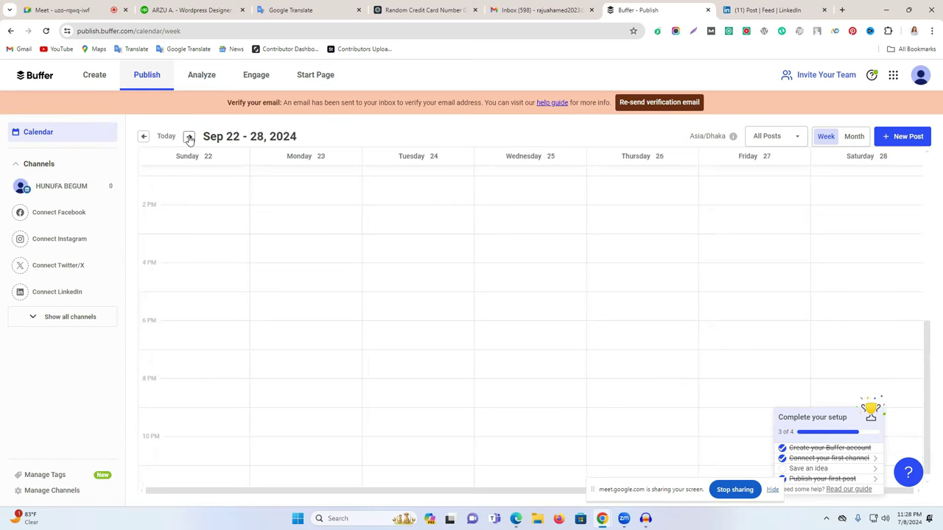
{"action": "triple_click", "coordinate": [189, 138]}
{"action": "left_click", "coordinate": [189, 138]}
{"action": "triple_click", "coordinate": [189, 138]}
{"action": "triple_click", "coordinate": [190, 138]}
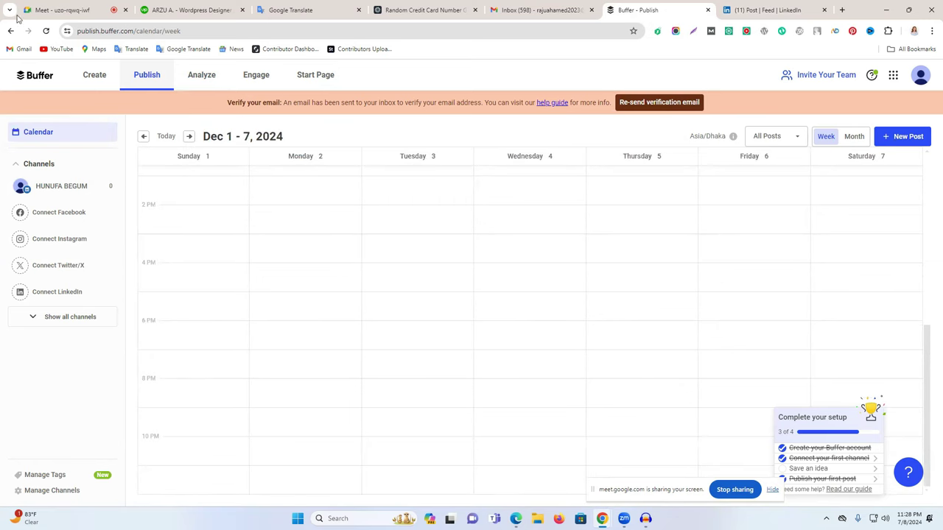
Start and discard a New Idea on the Create board, then return to the Jul 7–13 Publish week.
{"action": "left_click", "coordinate": [85, 71]}
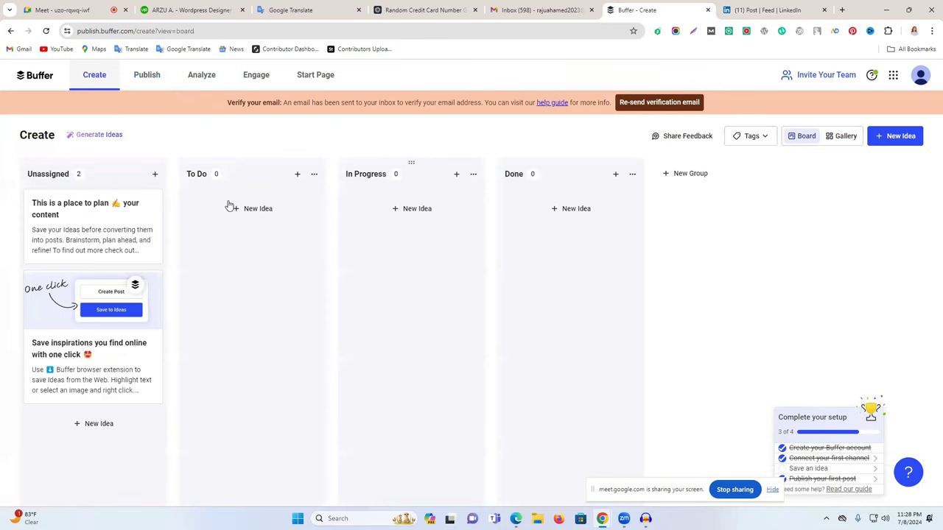
{"action": "left_click", "coordinate": [898, 138]}
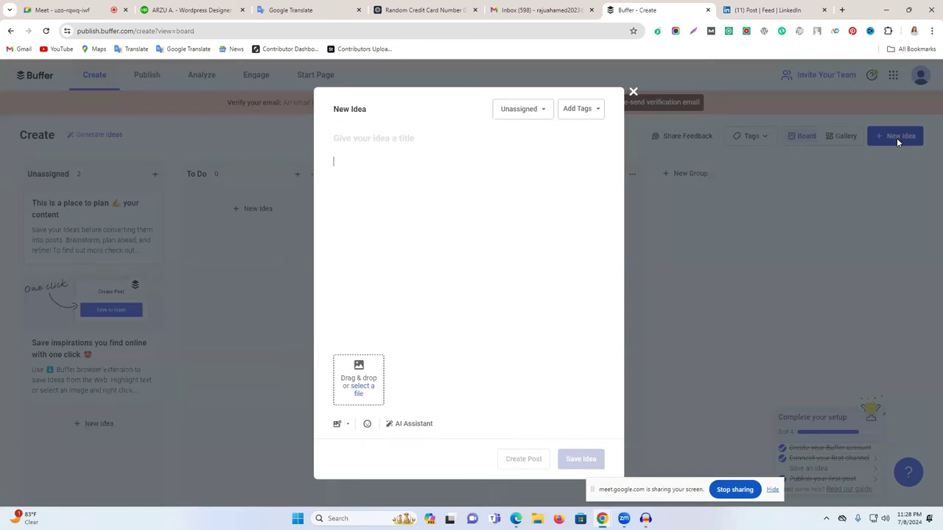
{"action": "left_click", "coordinate": [633, 92]}
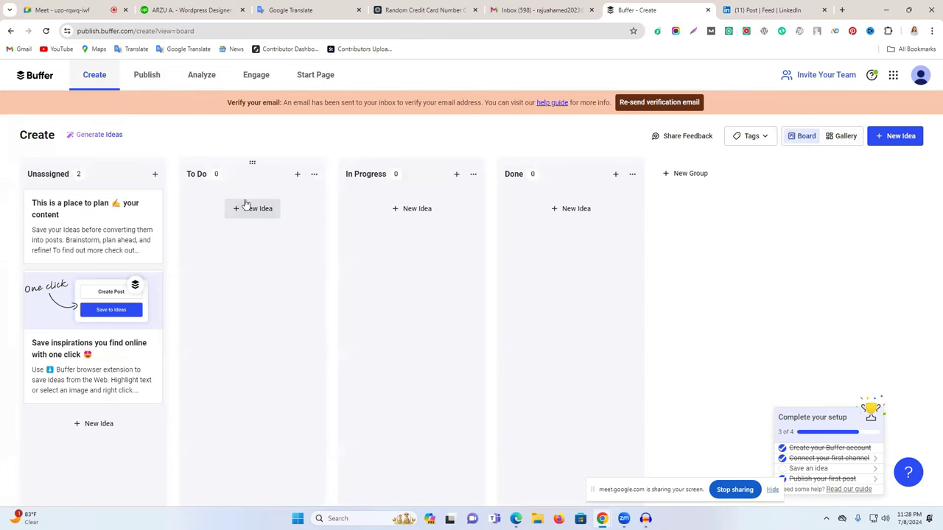
{"action": "left_click", "coordinate": [144, 75]}
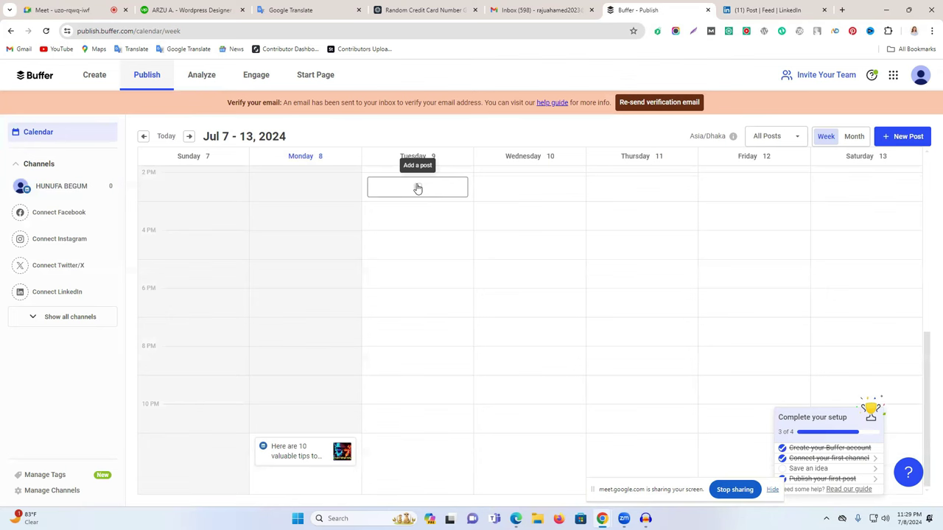
{"action": "mouse_move", "coordinate": [317, 451]}
{"action": "scroll", "coordinate": [316, 245], "scroll_direction": "up", "scroll_amount": 5}
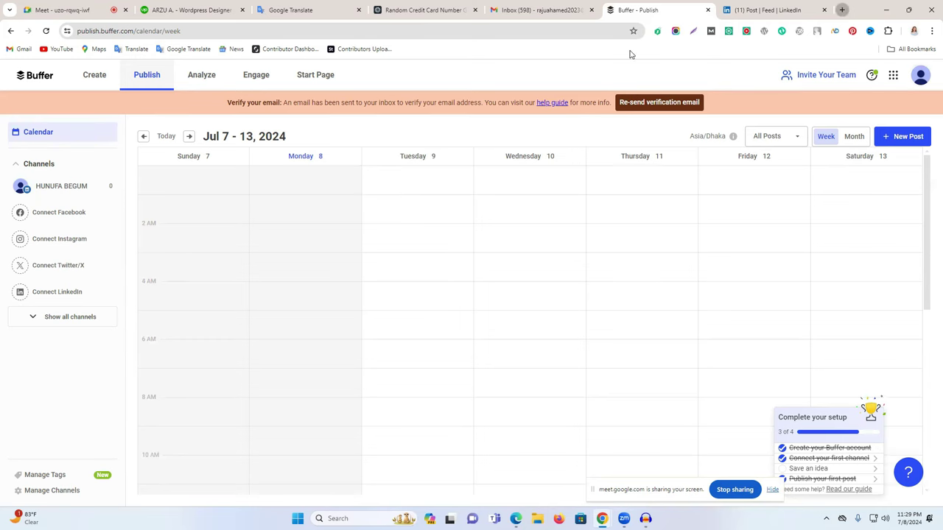
{"action": "left_click", "coordinate": [842, 9]}
Go to gravitywrite.com and sign in with a Google account.
{"action": "left_click", "coordinate": [537, 36]}
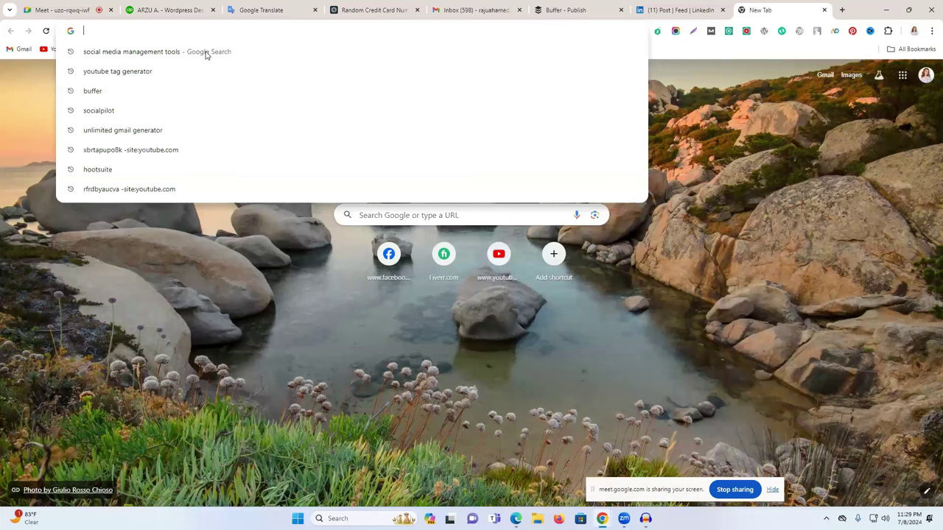
{"action": "left_click", "coordinate": [233, 49]}
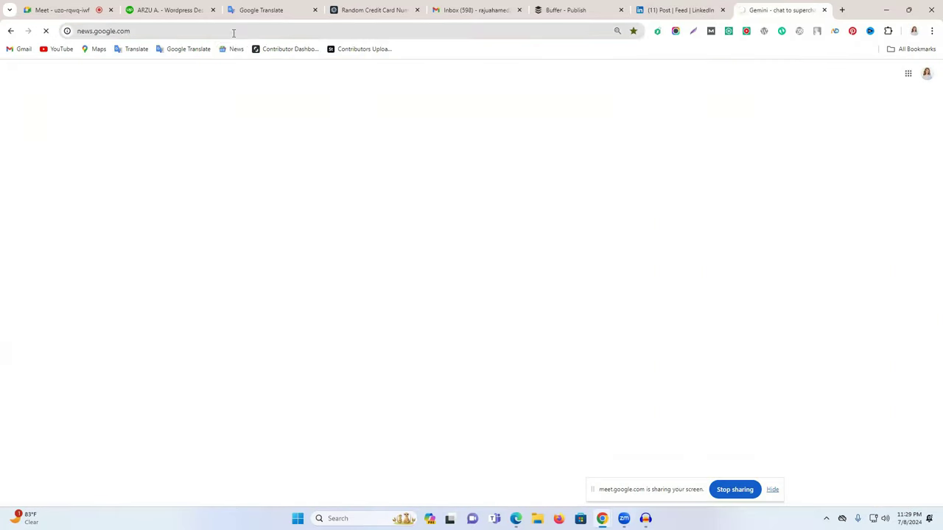
{"action": "type", "text": "gemini"}
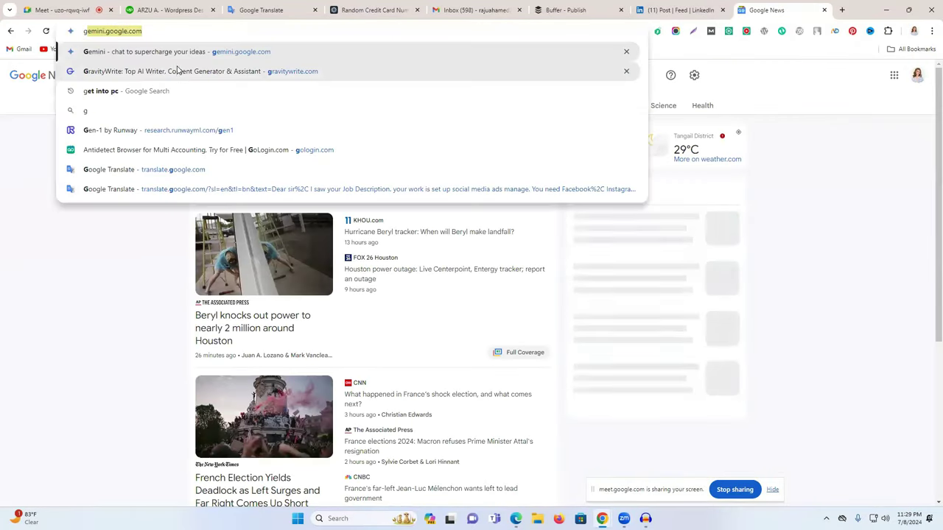
{"action": "key", "text": "Return"}
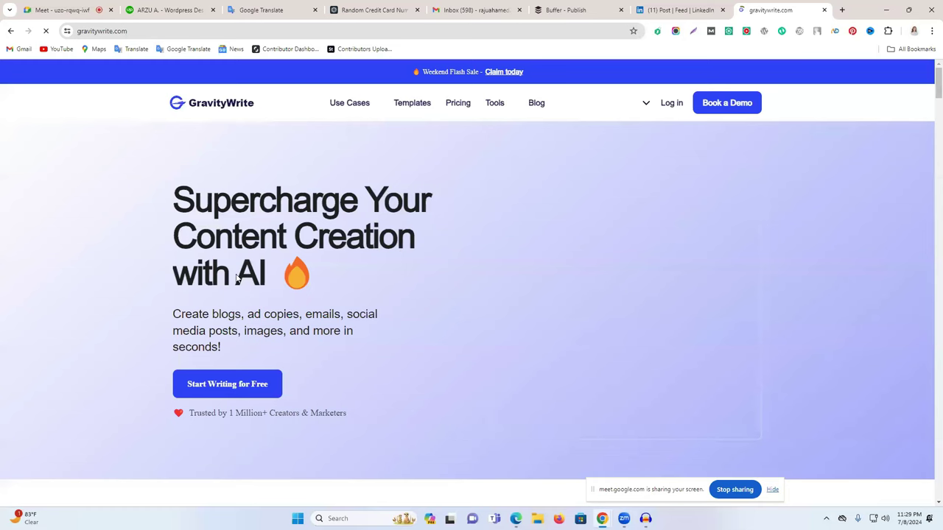
{"action": "left_click", "coordinate": [670, 104]}
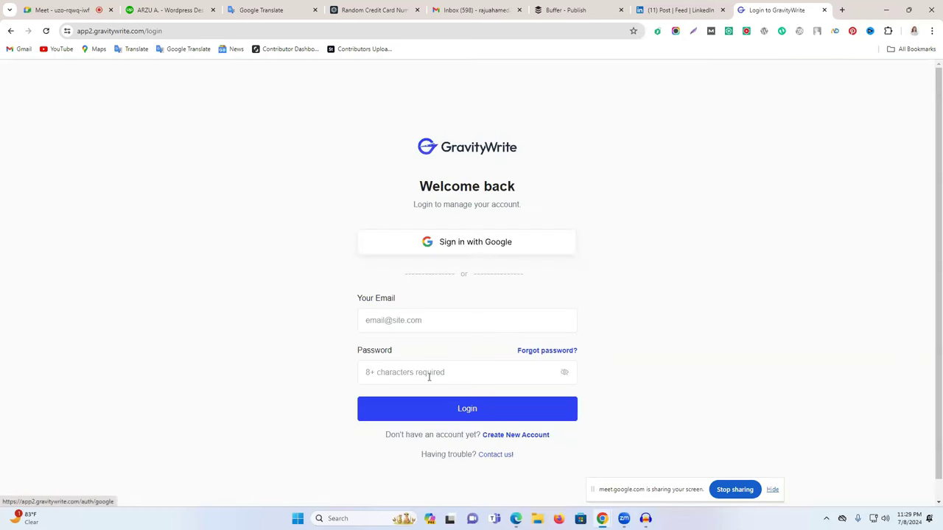
{"action": "left_click", "coordinate": [396, 322]}
{"action": "left_click", "coordinate": [463, 348]}
{"action": "left_click", "coordinate": [498, 411]}
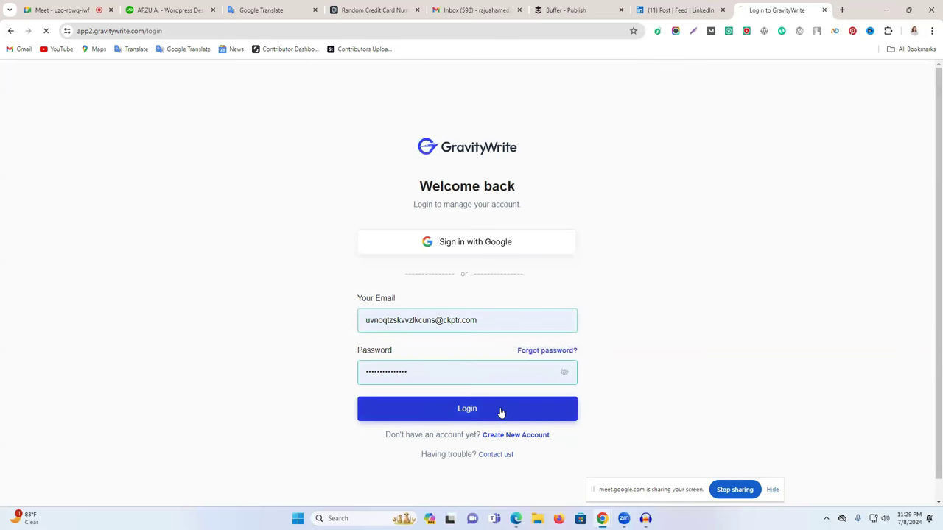
{"action": "left_click", "coordinate": [444, 242]}
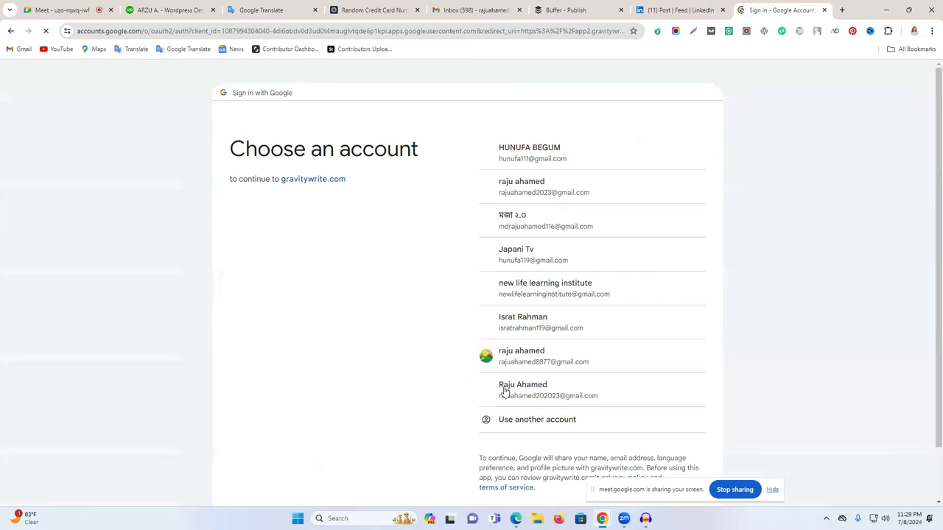
{"action": "left_click", "coordinate": [508, 390]}
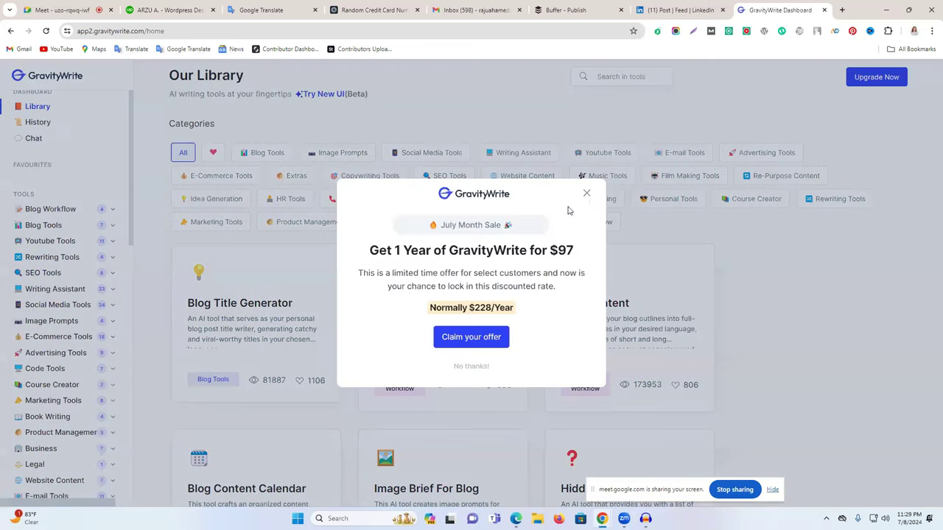
Dismiss the sale popup and open Social Media Tools > All in one Social Post.
{"action": "left_click", "coordinate": [586, 195]}
{"action": "left_click", "coordinate": [77, 305]}
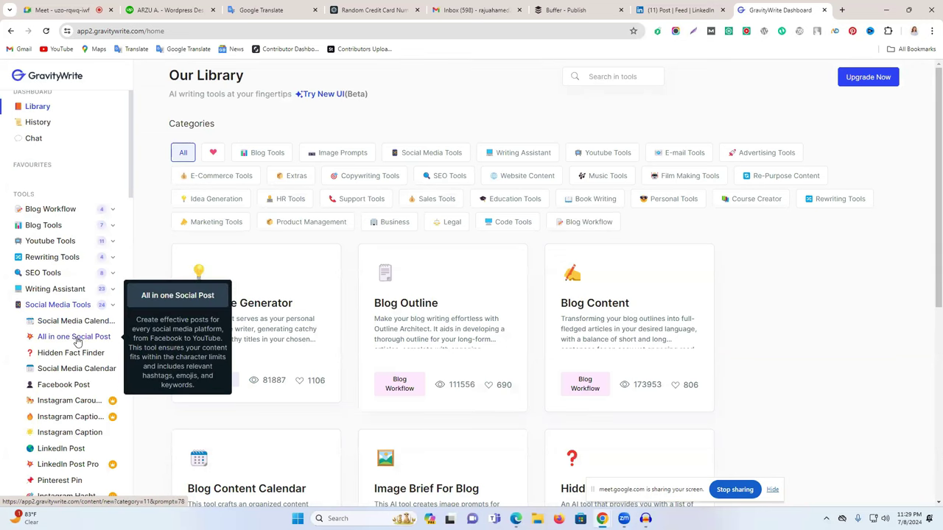
{"action": "left_click", "coordinate": [77, 339]}
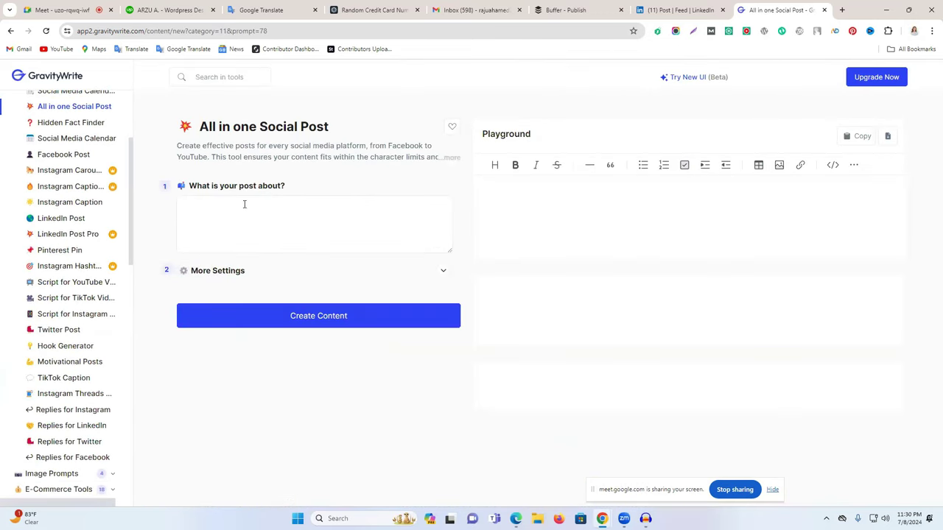
{"action": "left_click_drag", "start_coordinate": [219, 189], "coordinate": [300, 190]}
{"action": "left_click", "coordinate": [283, 223]}
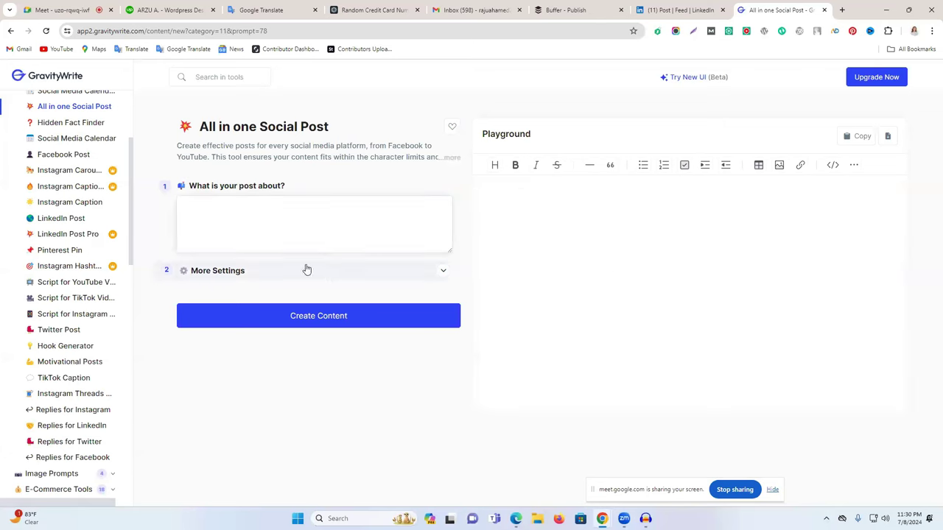
{"action": "scroll", "coordinate": [73, 295], "scroll_direction": "down", "scroll_amount": 10}
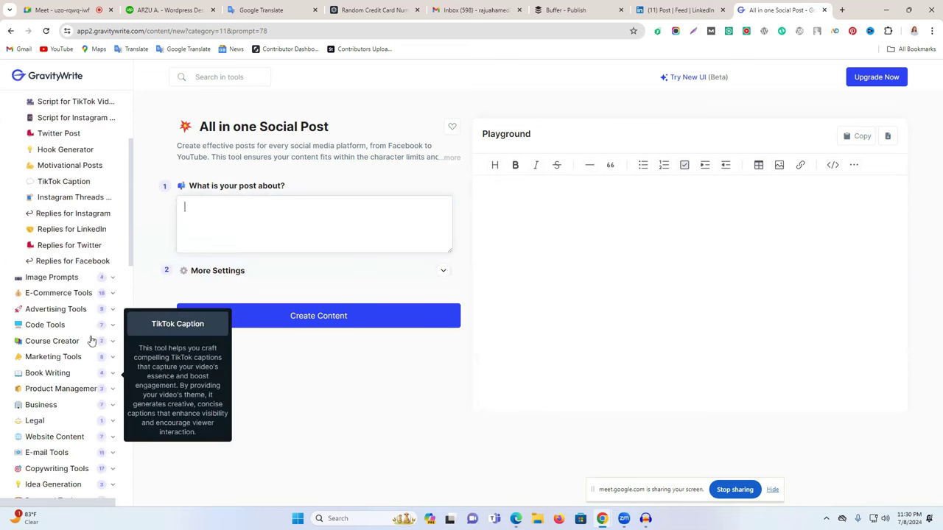
{"action": "scroll", "coordinate": [89, 346], "scroll_direction": "down", "scroll_amount": 2}
{"action": "scroll", "coordinate": [93, 383], "scroll_direction": "up", "scroll_amount": 15}
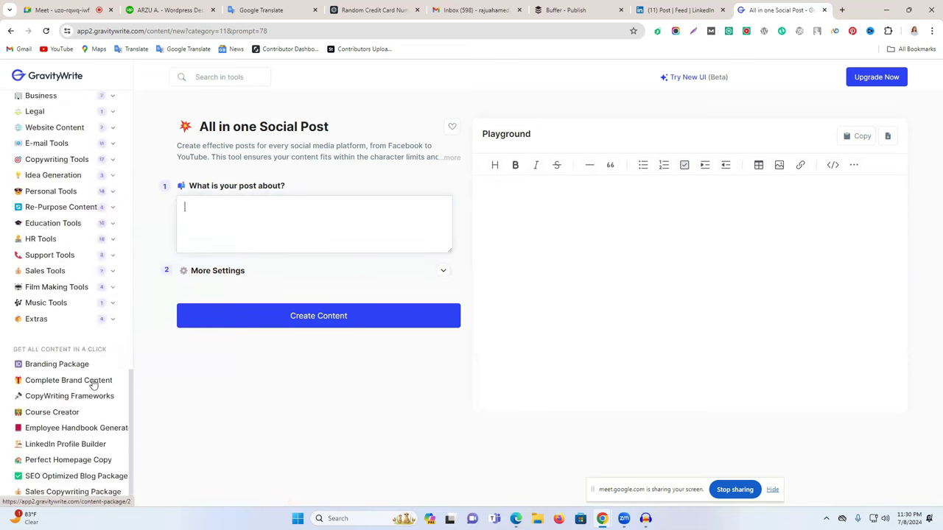
{"action": "scroll", "coordinate": [92, 354], "scroll_direction": "down", "scroll_amount": 10}
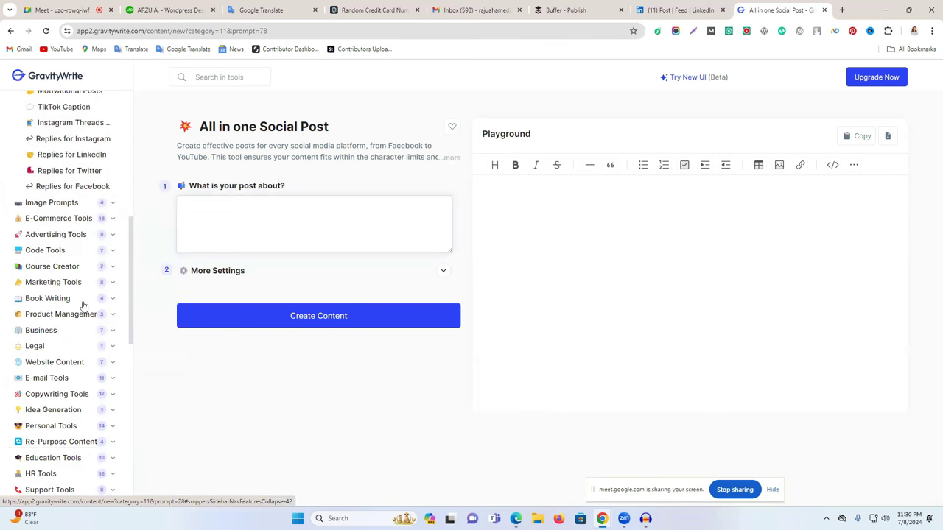
Glance through the Buffer, email inbox and card-generator tabs, then open a fresh new tab.
{"action": "left_click", "coordinate": [597, 9]}
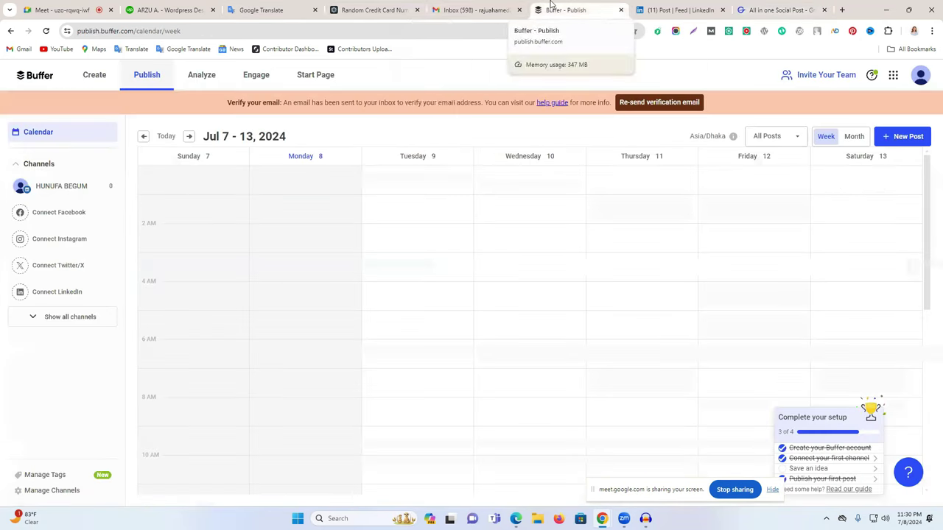
{"action": "left_click", "coordinate": [468, 6]}
{"action": "left_click", "coordinate": [371, 6]}
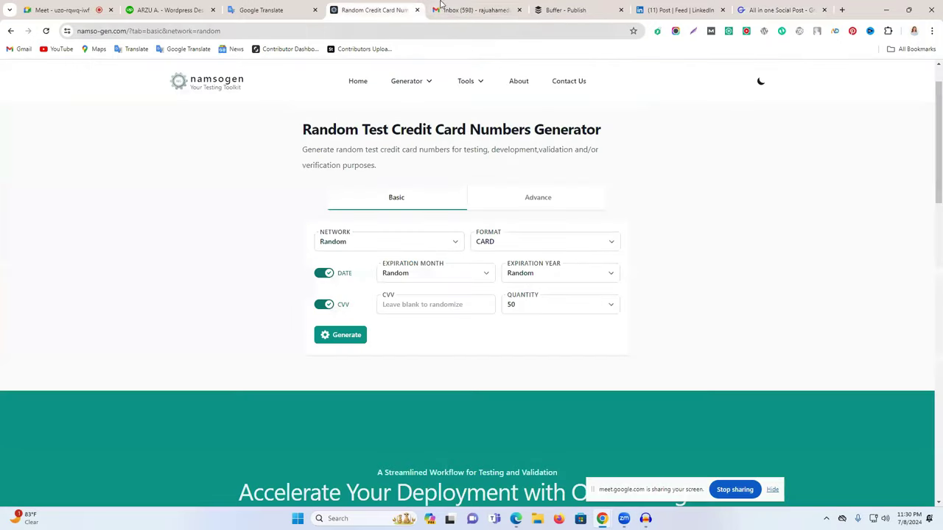
{"action": "left_click", "coordinate": [471, 8]}
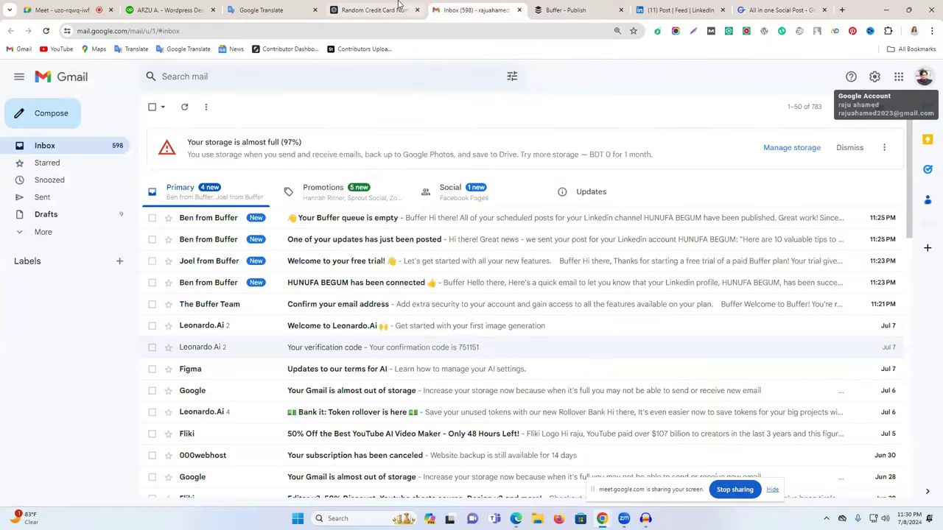
{"action": "left_click", "coordinate": [545, 6]}
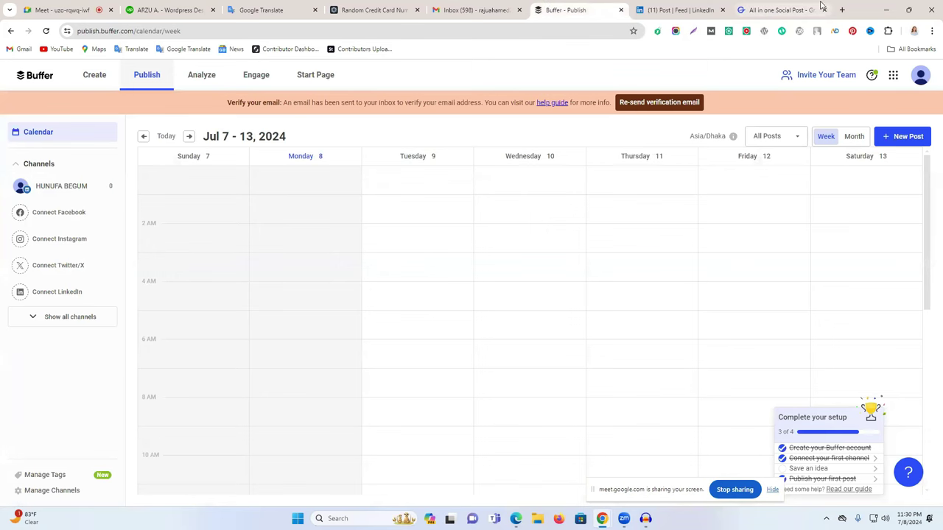
{"action": "left_click", "coordinate": [842, 9]}
Search 'social media management tools', show 15 more, and expand the Zoho Social details.
{"action": "left_click", "coordinate": [447, 32]}
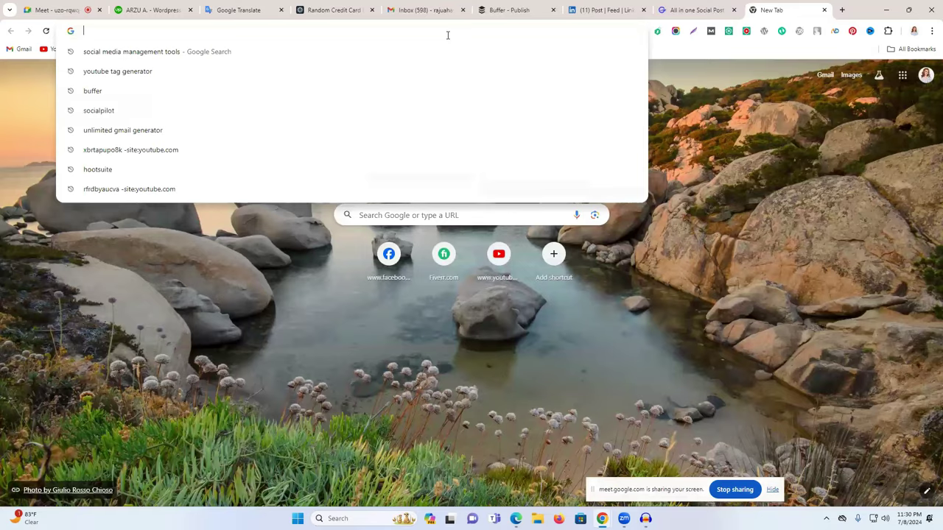
{"action": "type", "text": "socialblade.com"}
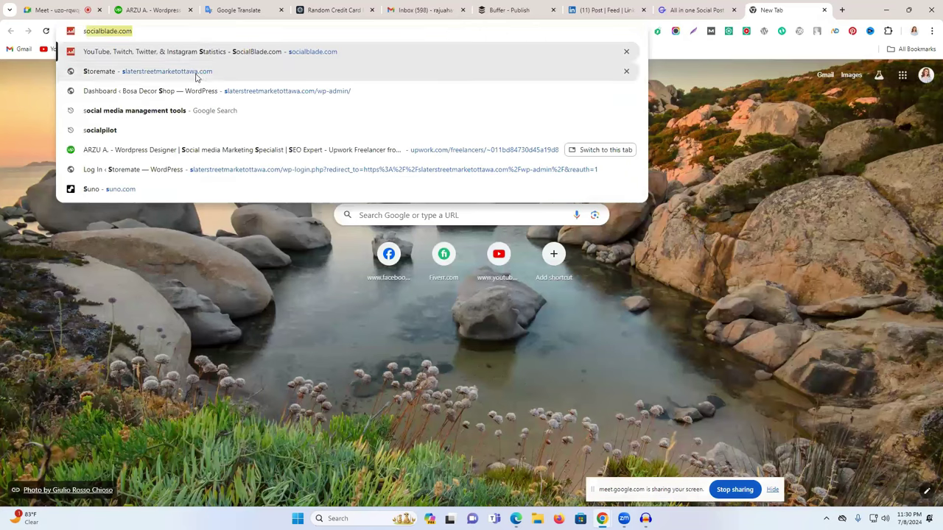
{"action": "left_click", "coordinate": [188, 110]}
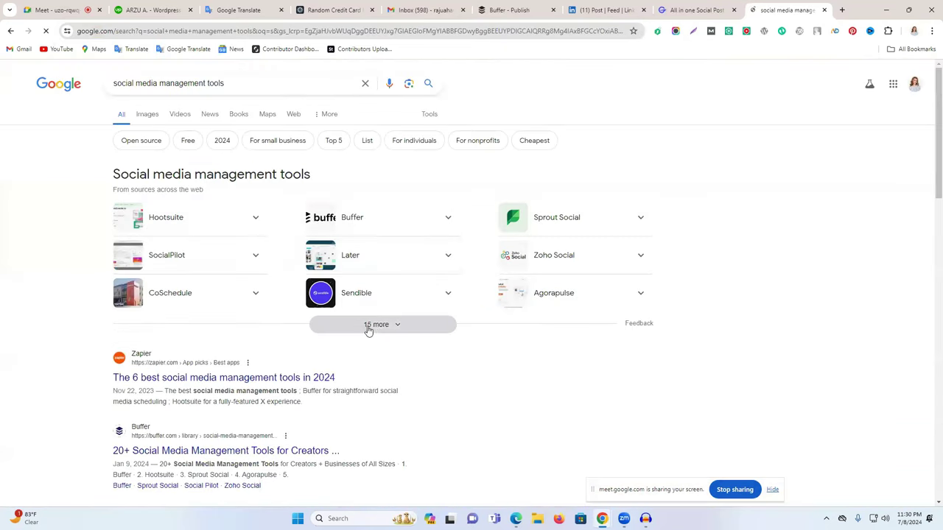
{"action": "left_click", "coordinate": [369, 327]}
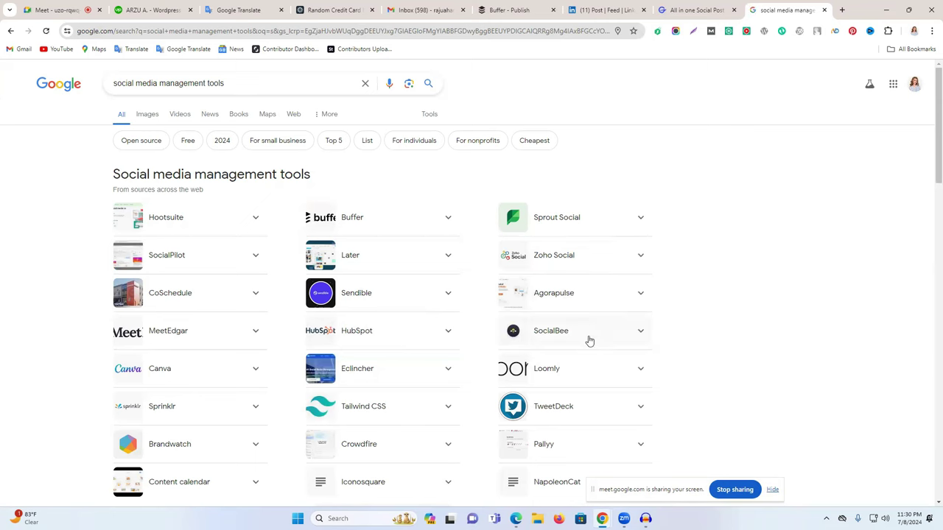
{"action": "left_click", "coordinate": [568, 258]}
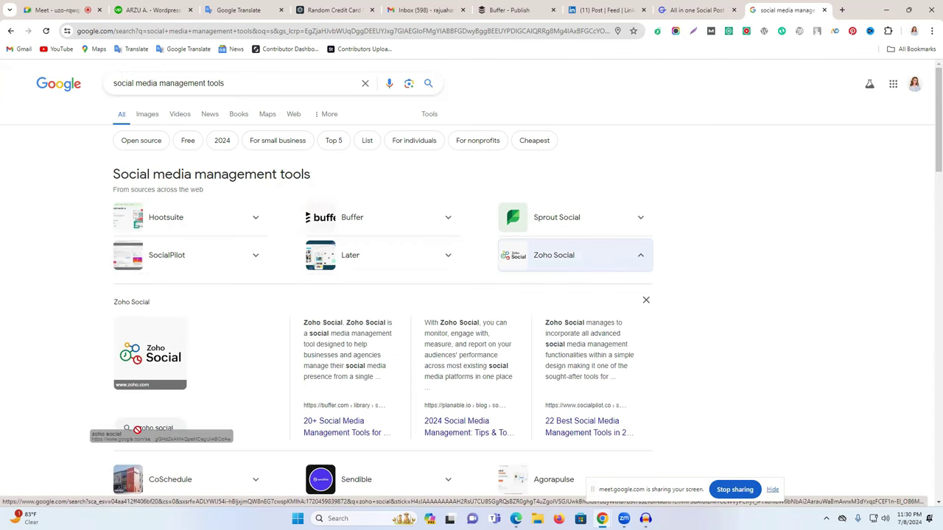
Search Google for 'zoho social', copy the query, and open YouTube in a new tab.
{"action": "left_click", "coordinate": [154, 430]}
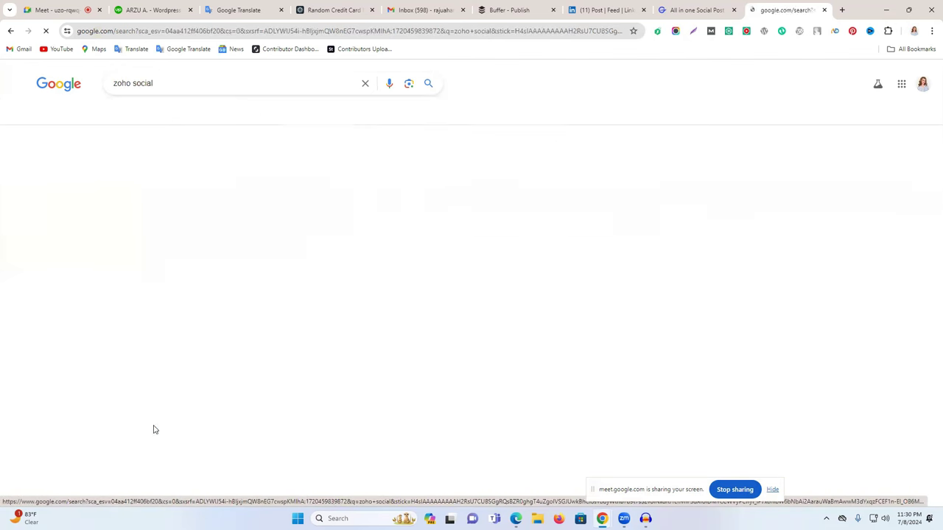
{"action": "triple_click", "coordinate": [144, 83]}
{"action": "key", "text": "ctrl+c"}
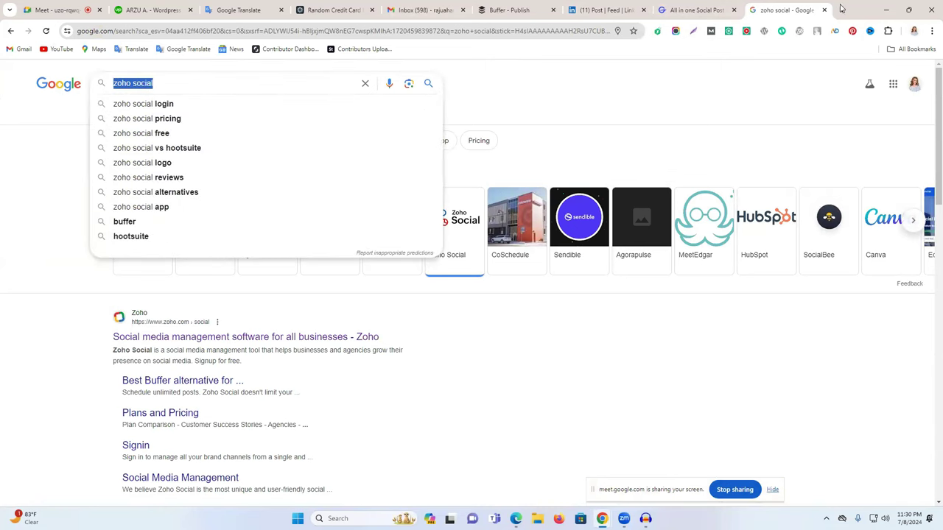
{"action": "left_click", "coordinate": [842, 9]}
{"action": "left_click", "coordinate": [495, 269]}
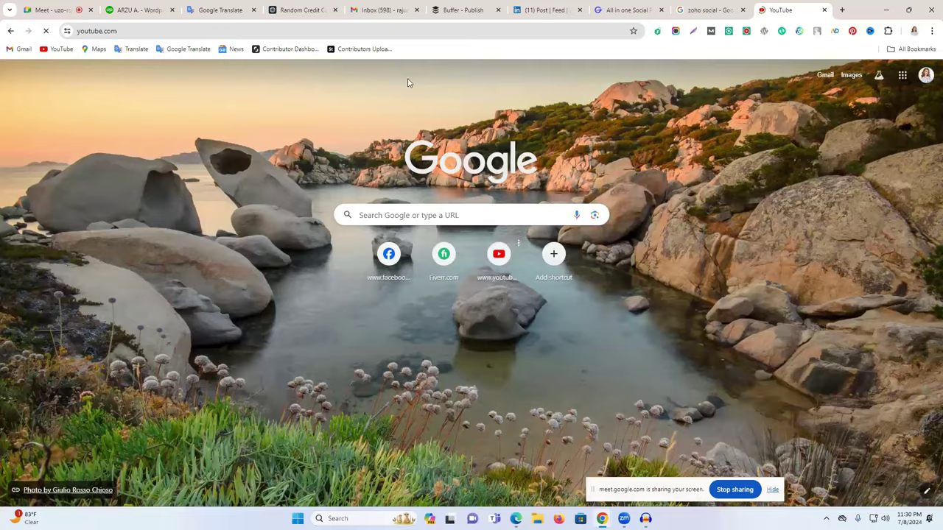
Search YouTube for 'zoho social media management', browse the videos, then return to the Google tab.
{"action": "left_click", "coordinate": [434, 74]}
{"action": "key", "text": "ctrl+v"}
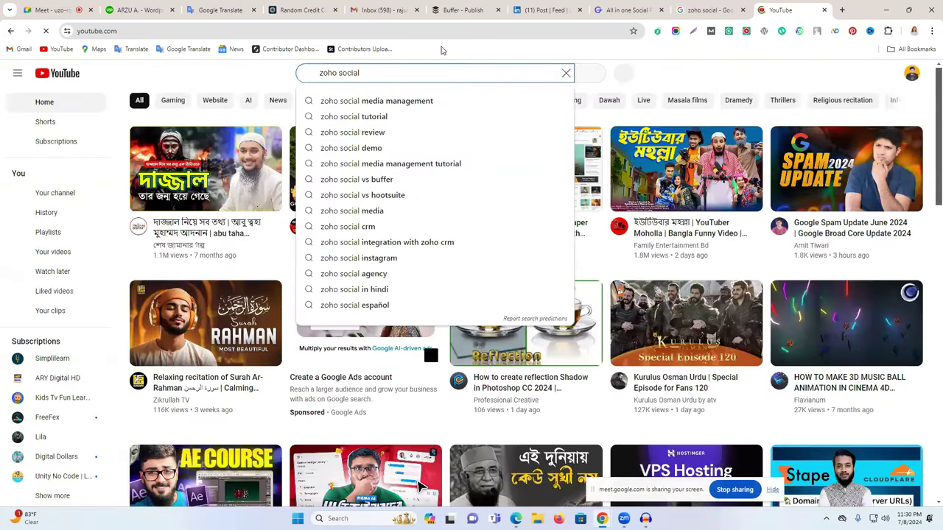
{"action": "left_click", "coordinate": [417, 103]}
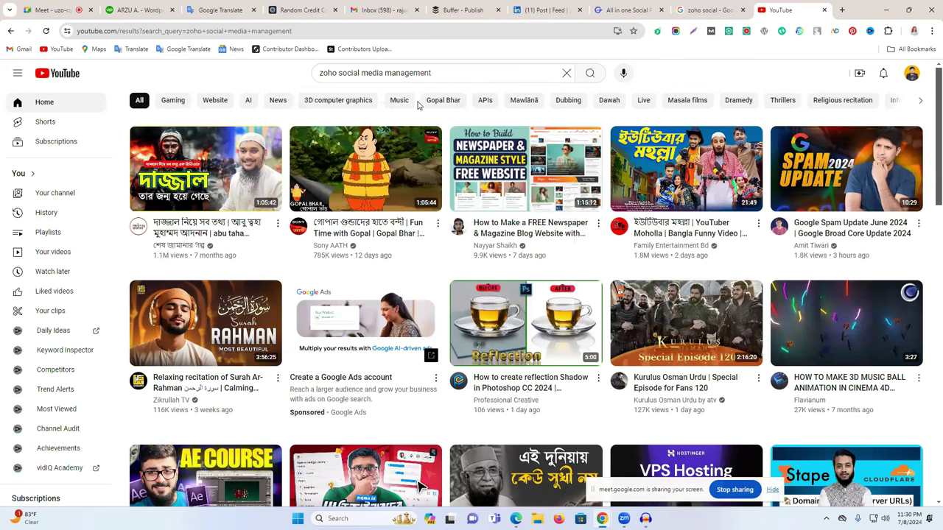
{"action": "left_click", "coordinate": [480, 73]}
{"action": "key", "text": "Return"}
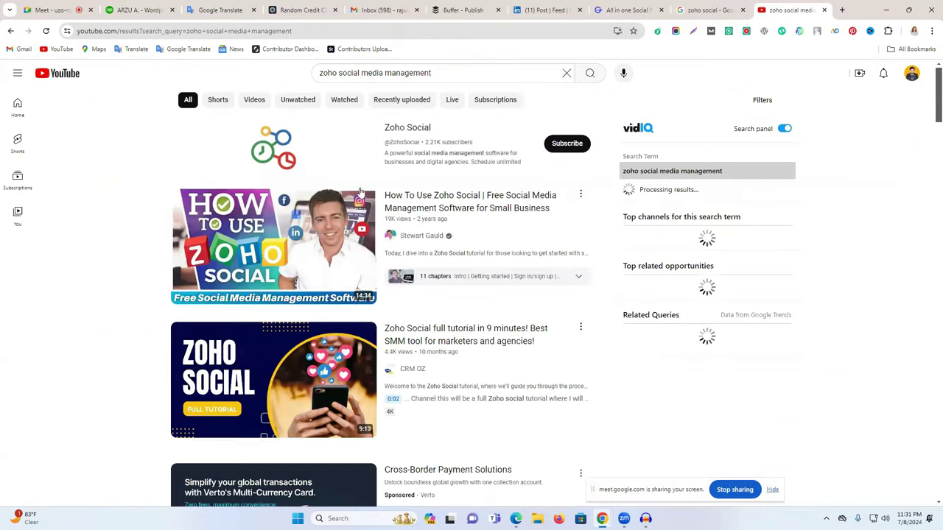
{"action": "scroll", "coordinate": [260, 144], "scroll_direction": "down", "scroll_amount": 9}
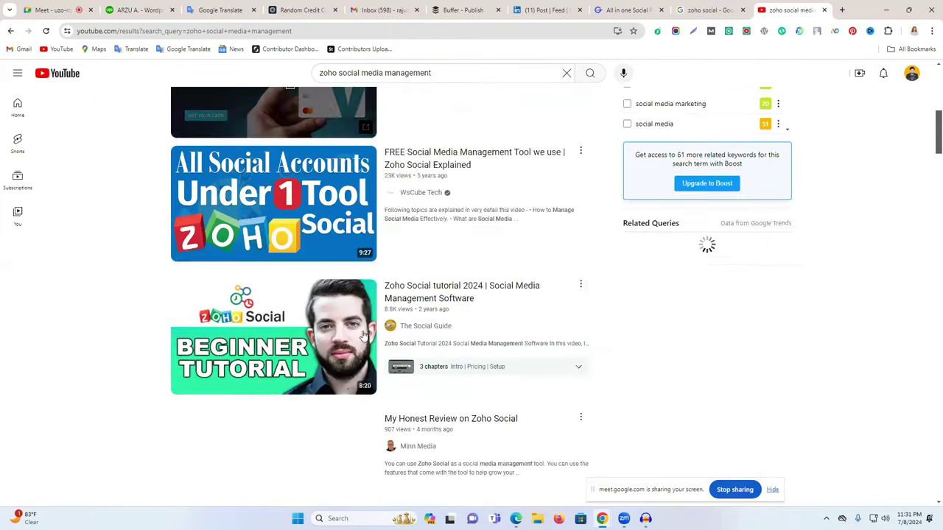
{"action": "scroll", "coordinate": [365, 270], "scroll_direction": "down", "scroll_amount": 7}
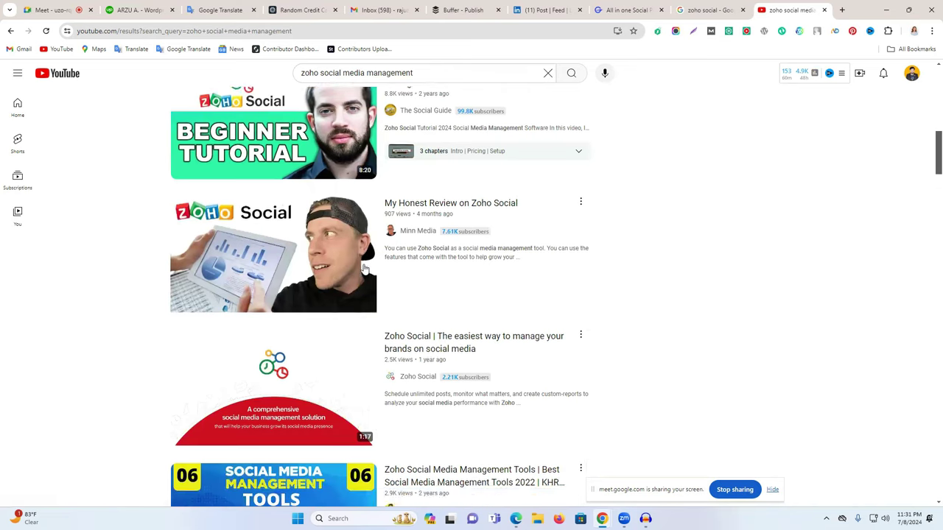
{"action": "scroll", "coordinate": [366, 271], "scroll_direction": "down", "scroll_amount": 3}
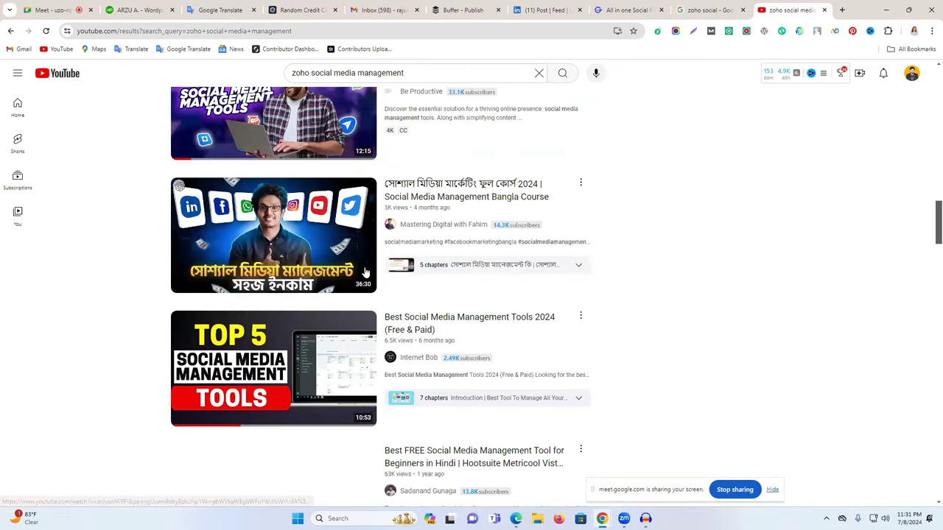
{"action": "scroll", "coordinate": [363, 279], "scroll_direction": "up", "scroll_amount": 3}
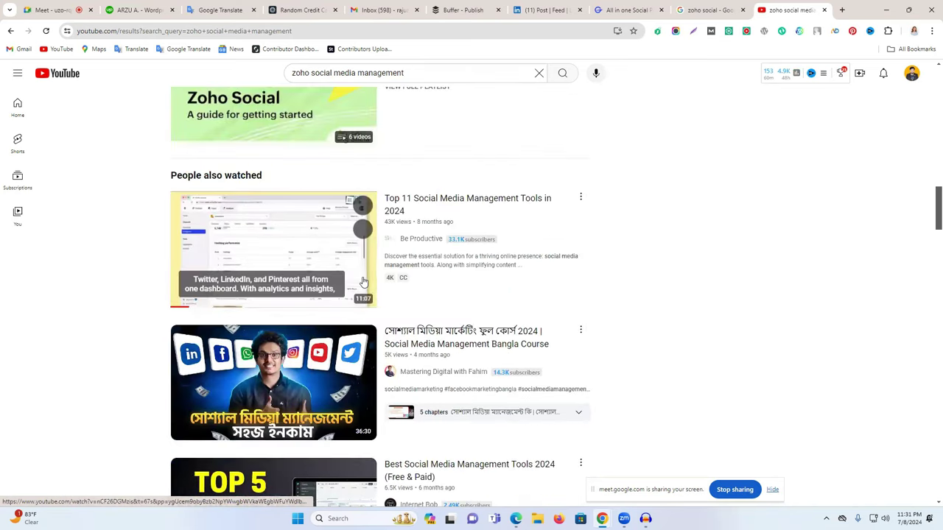
{"action": "scroll", "coordinate": [361, 284], "scroll_direction": "up", "scroll_amount": 2}
{"action": "scroll", "coordinate": [361, 287], "scroll_direction": "up", "scroll_amount": 5}
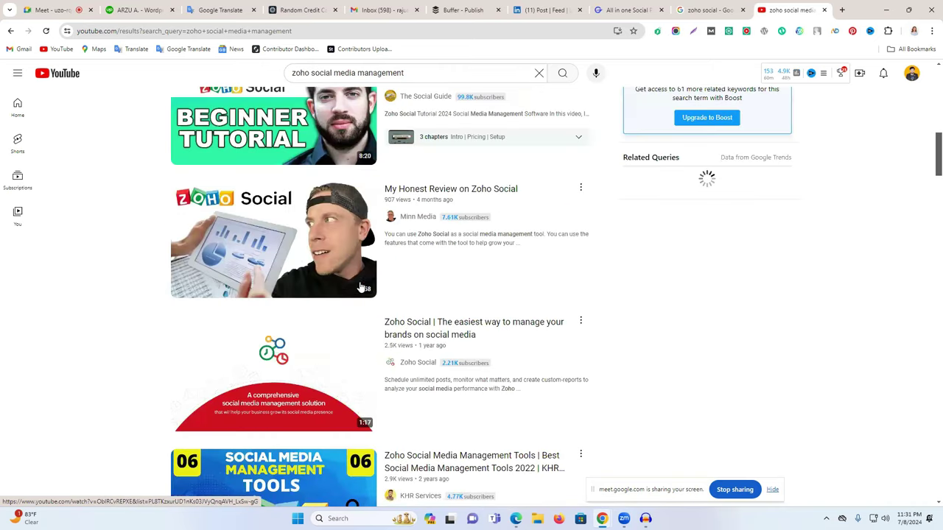
{"action": "scroll", "coordinate": [360, 289], "scroll_direction": "up", "scroll_amount": 5}
{"action": "scroll", "coordinate": [361, 294], "scroll_direction": "up", "scroll_amount": 2}
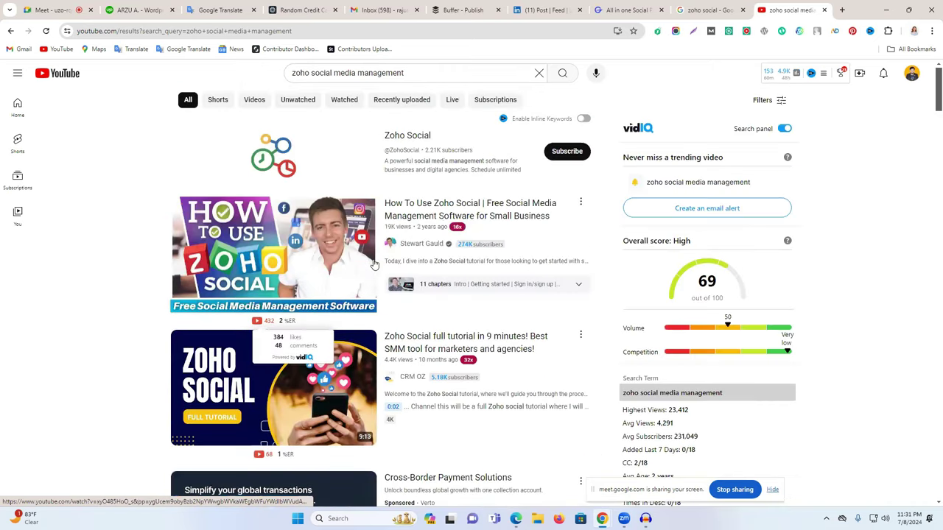
{"action": "left_click", "coordinate": [705, 9]}
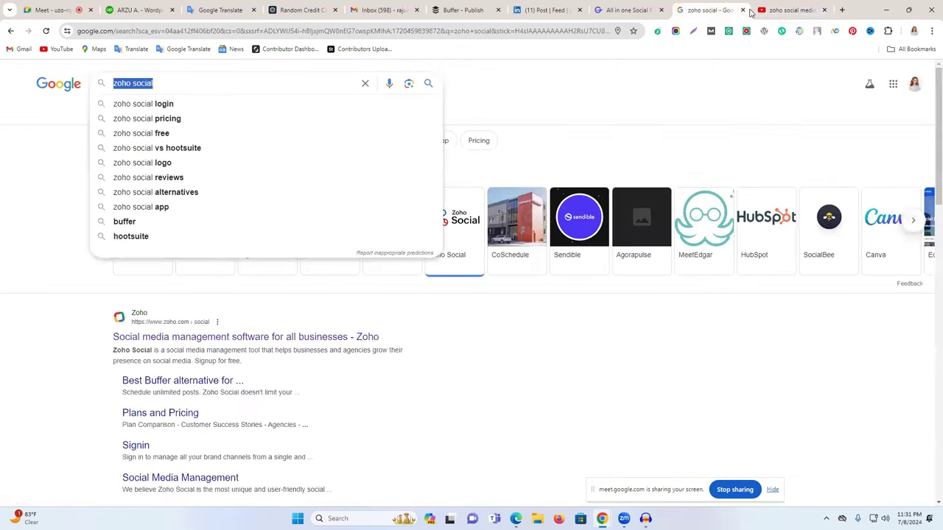
Close the Google, YouTube, GravityWrite and LinkedIn tabs and settle back on Buffer - Publish.
{"action": "left_click", "coordinate": [742, 10]}
{"action": "left_click", "coordinate": [742, 9]}
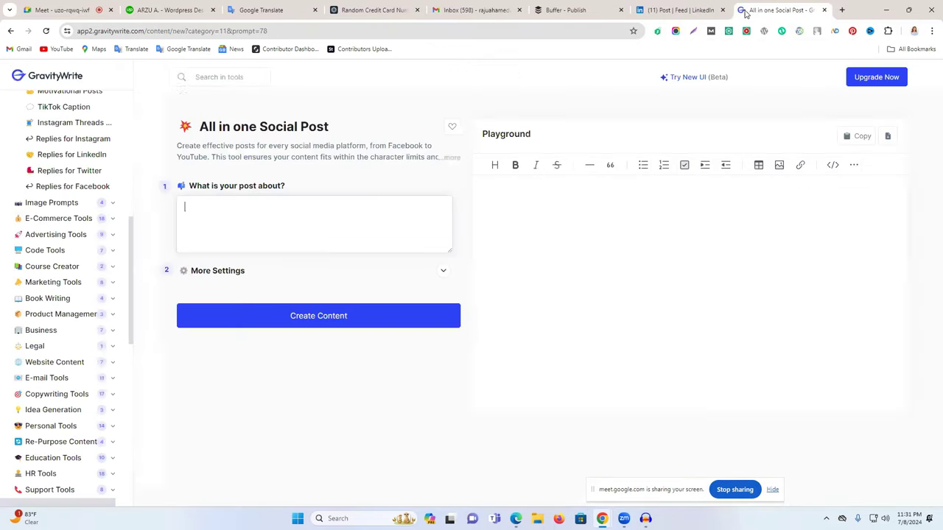
{"action": "left_click", "coordinate": [825, 11]}
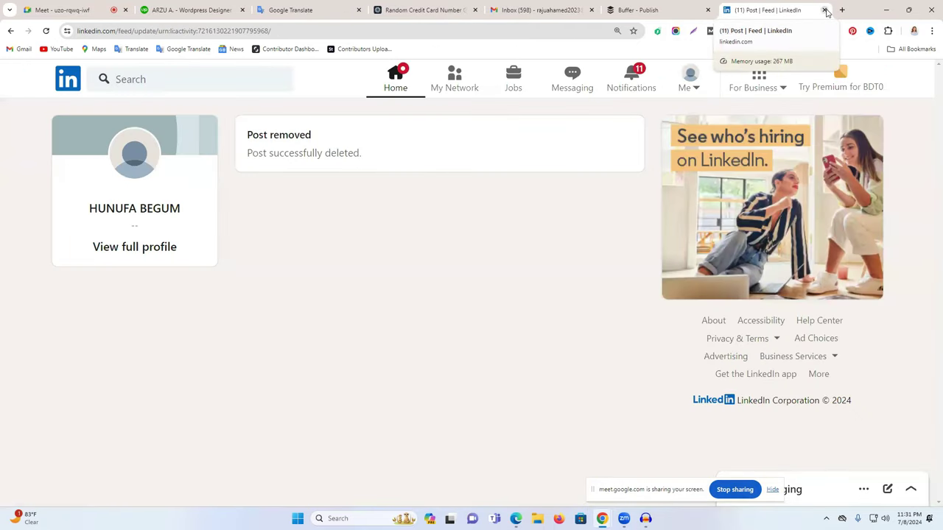
{"action": "left_click", "coordinate": [825, 10]}
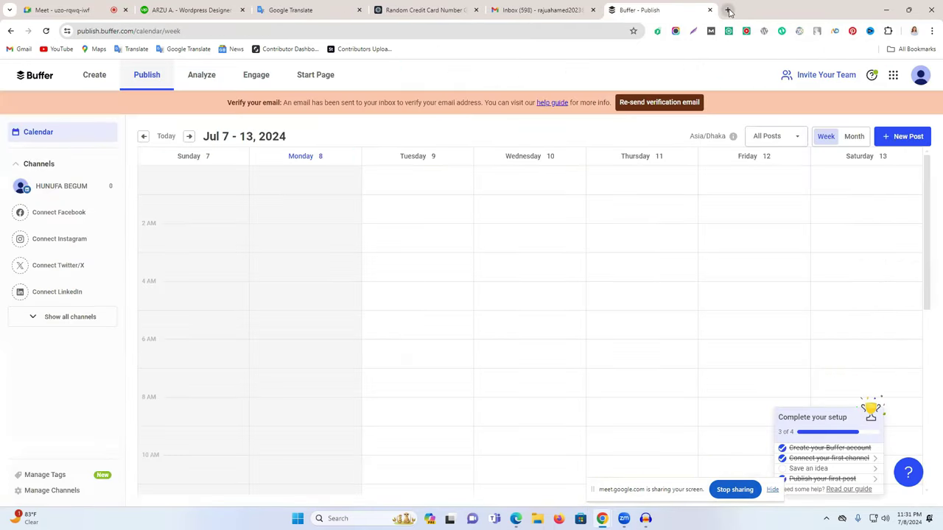
{"action": "left_click", "coordinate": [726, 10]}
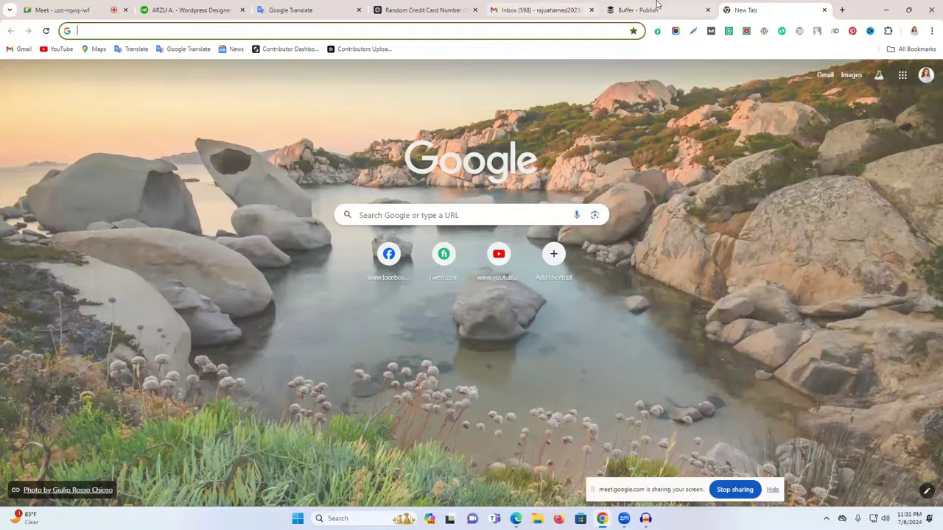
{"action": "left_click", "coordinate": [678, 7]}
{"action": "left_click", "coordinate": [739, 9]}
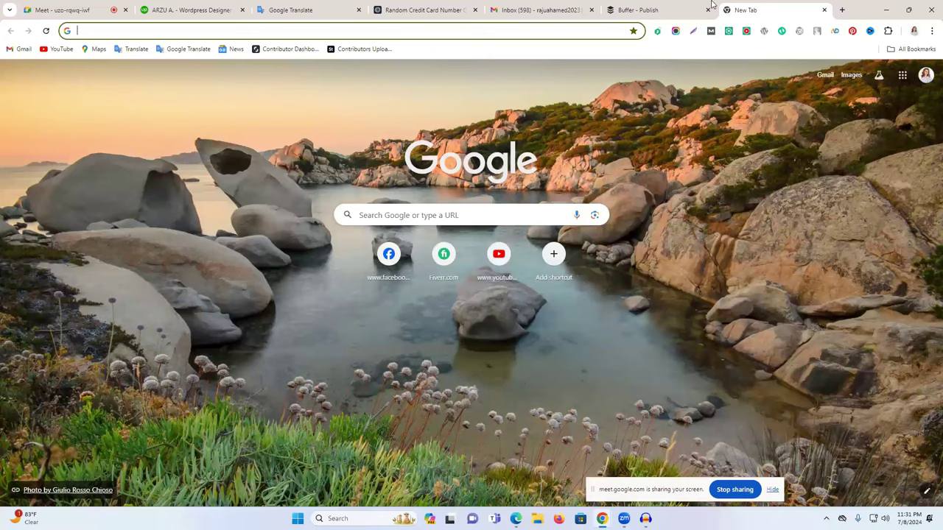
{"action": "left_click", "coordinate": [673, 6]}
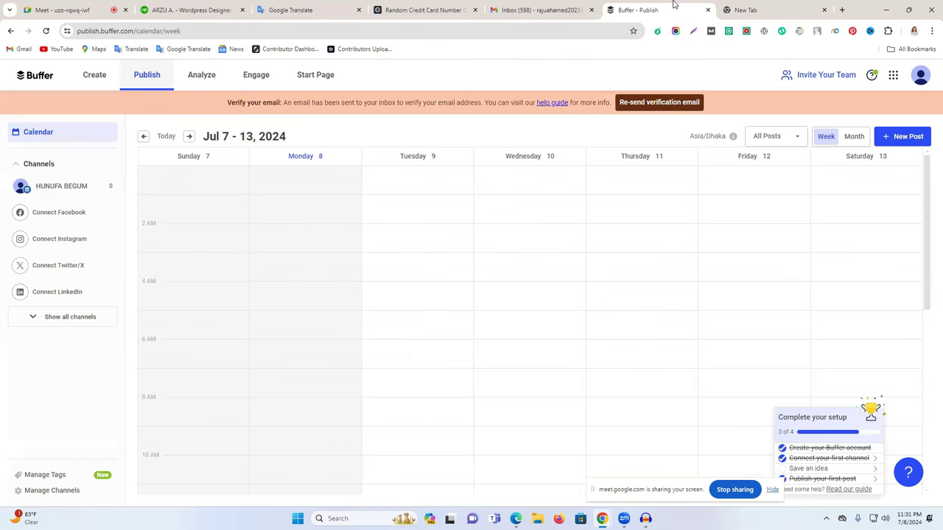